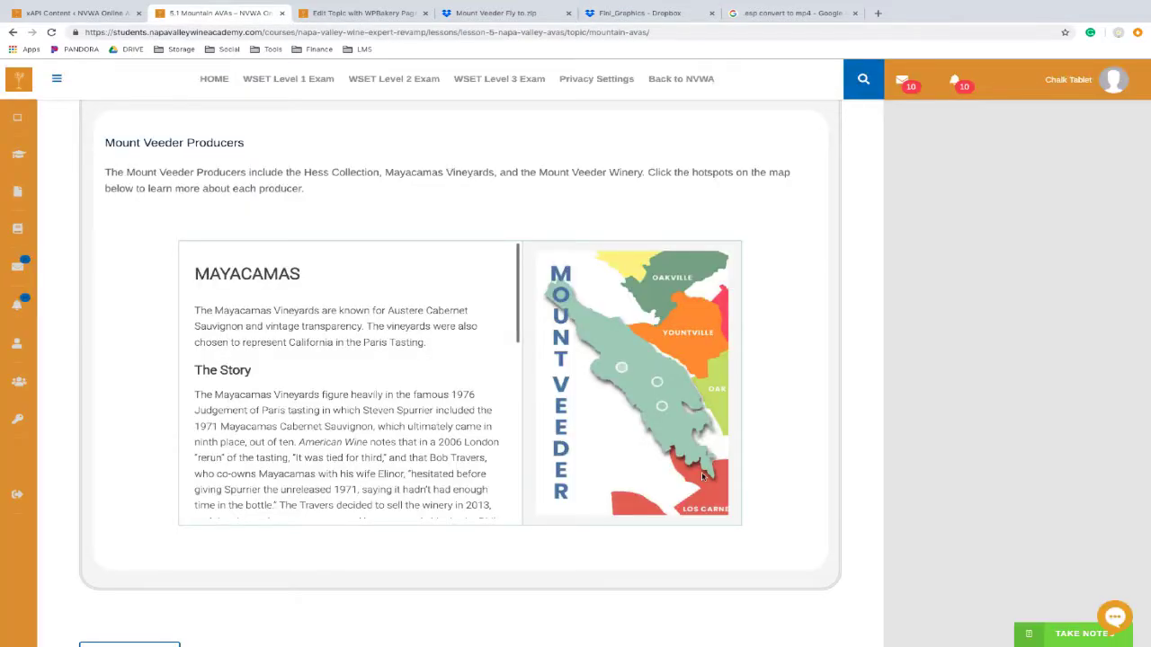
# - Review the Mount Veeder section of the 5.1 Mountain AVAs topic, including the Mayacamas text in the producers interactive
pyautogui.scroll(5, 902, 465)
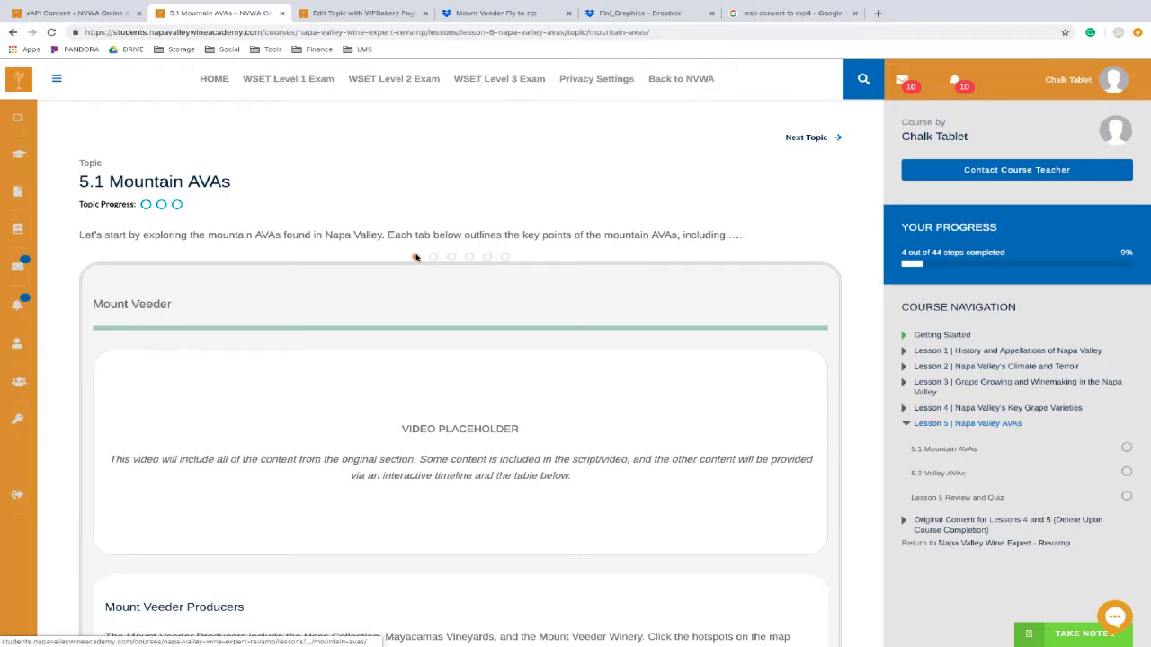
pyautogui.scroll(-5, 131, 304)
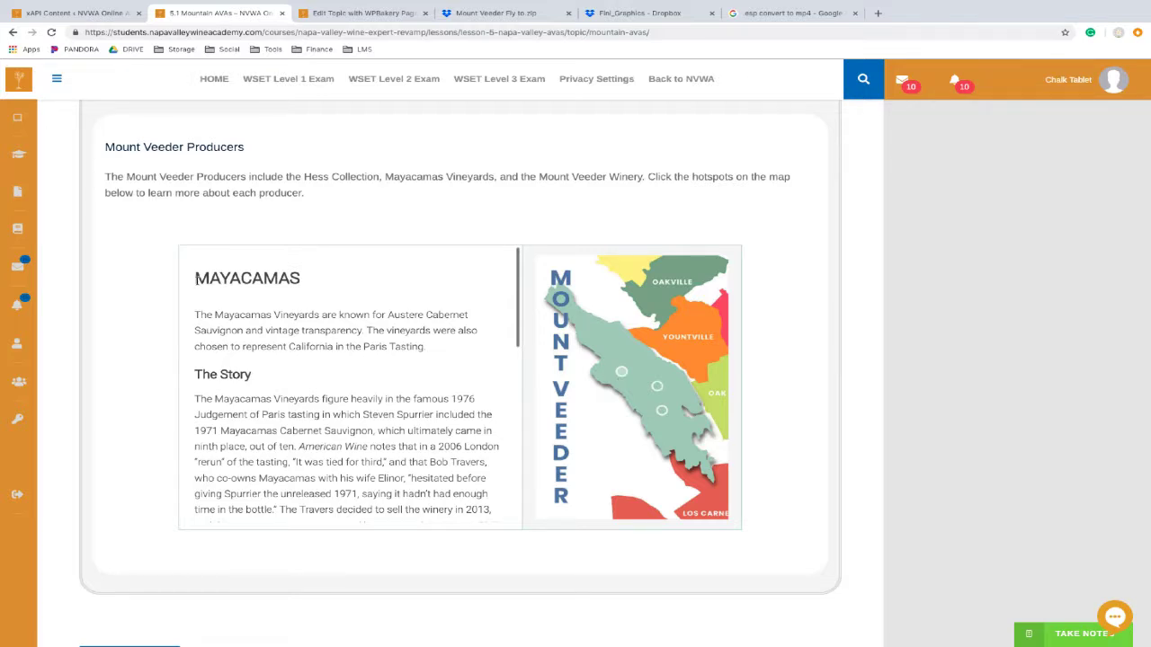
pyautogui.moveTo(195, 279); pyautogui.dragTo(405, 432)
pyautogui.click(334, 431)
pyautogui.scroll(-3, 334, 431)
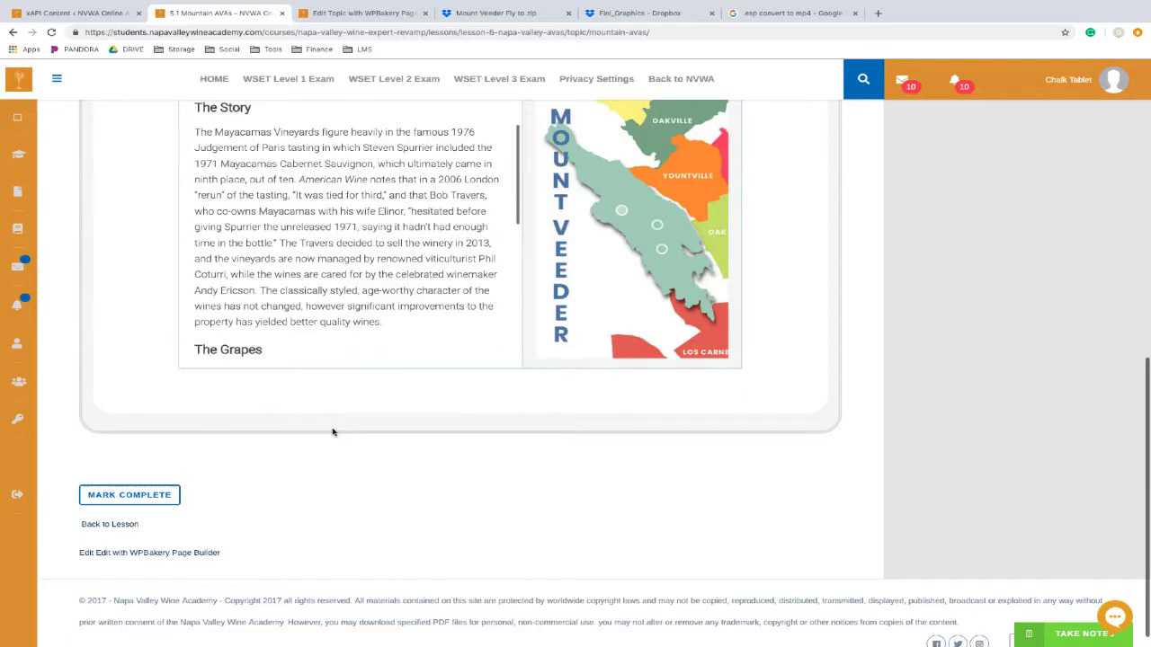
pyautogui.scroll(2, 336, 432)
pyautogui.moveTo(519, 362); pyautogui.dragTo(503, 326)
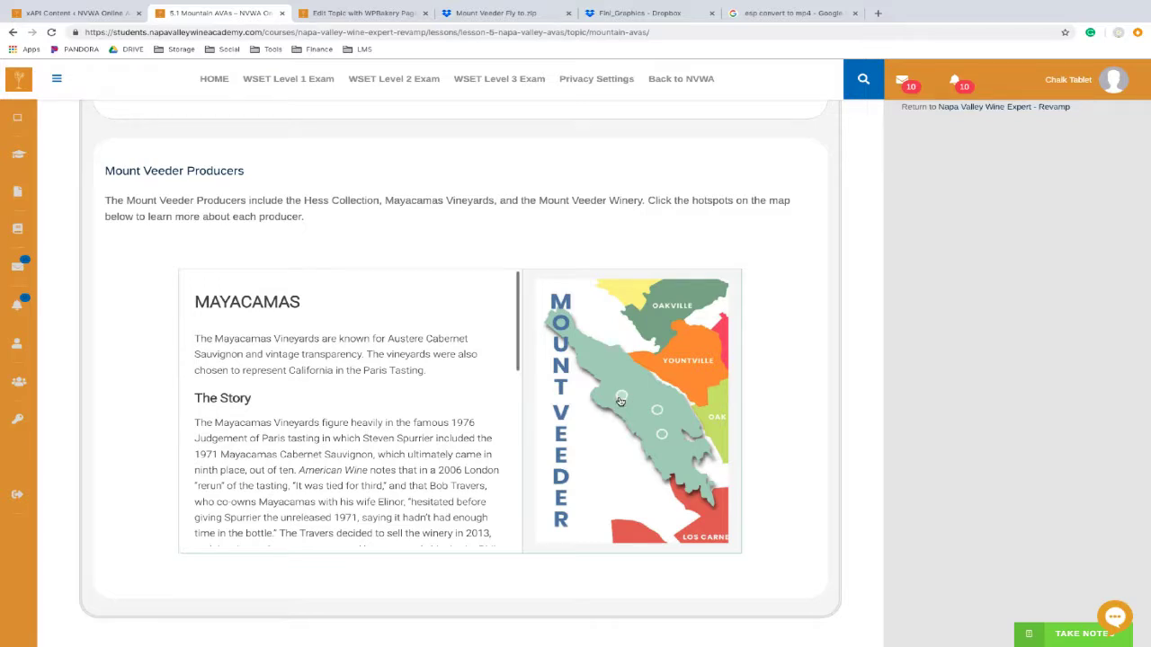
# - View the Mount Veeder Winery and Hess Collection hotspots on the map, and show the topic's Spring Mountain section
pyautogui.click(657, 411)
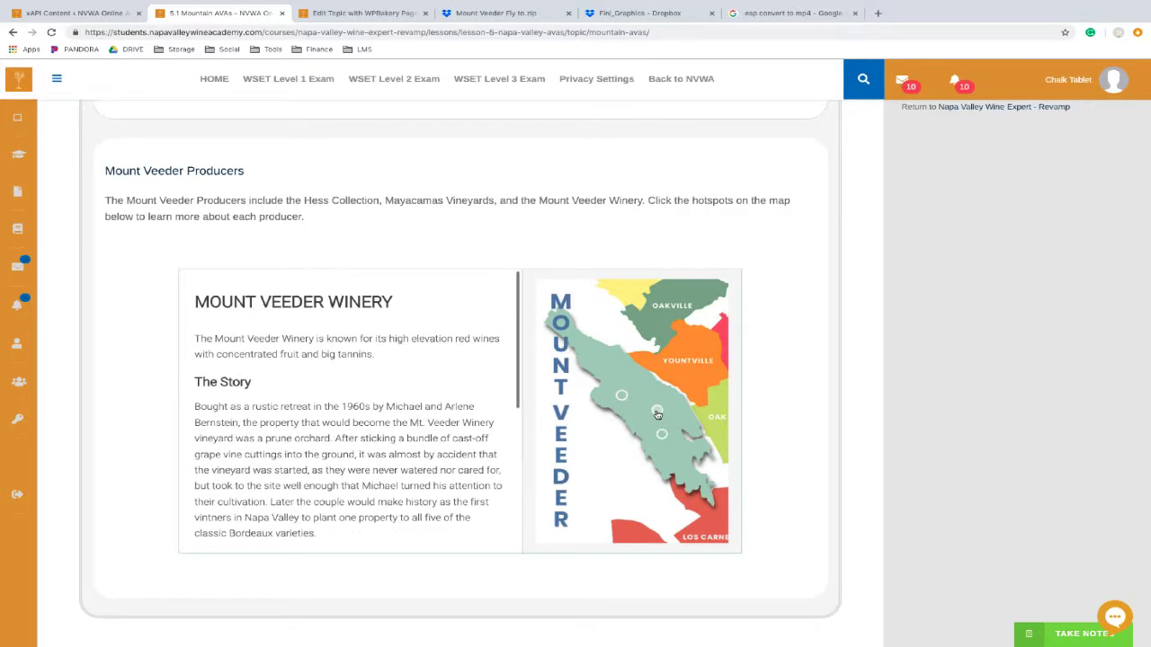
pyautogui.click(666, 437)
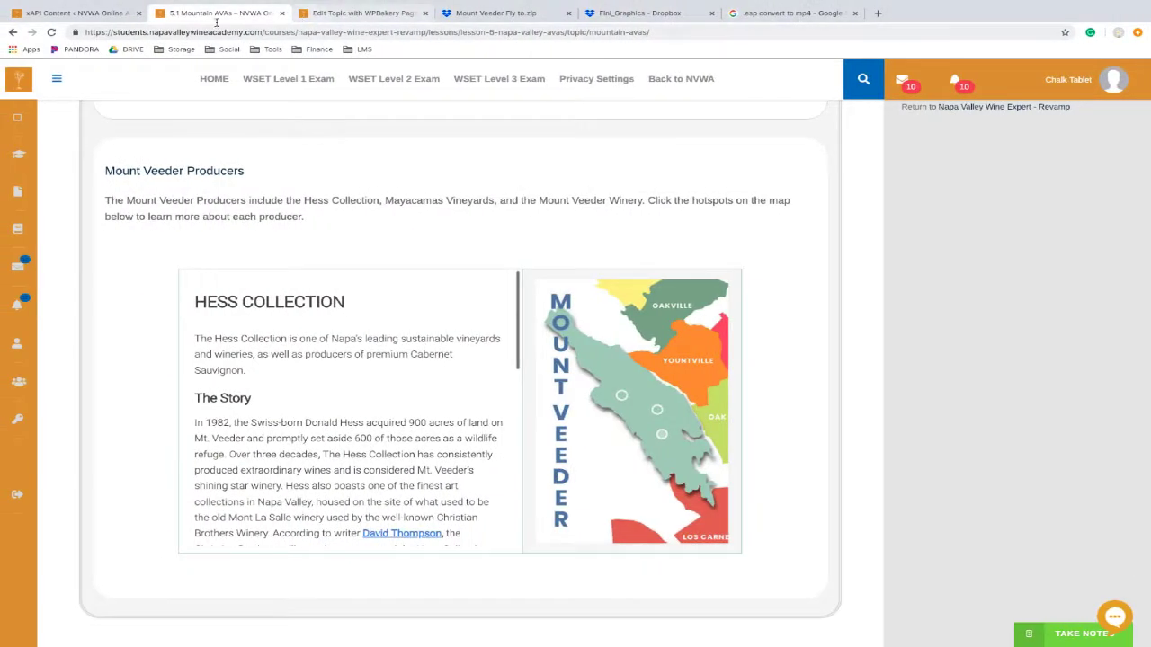
pyautogui.scroll(4, 295, 288)
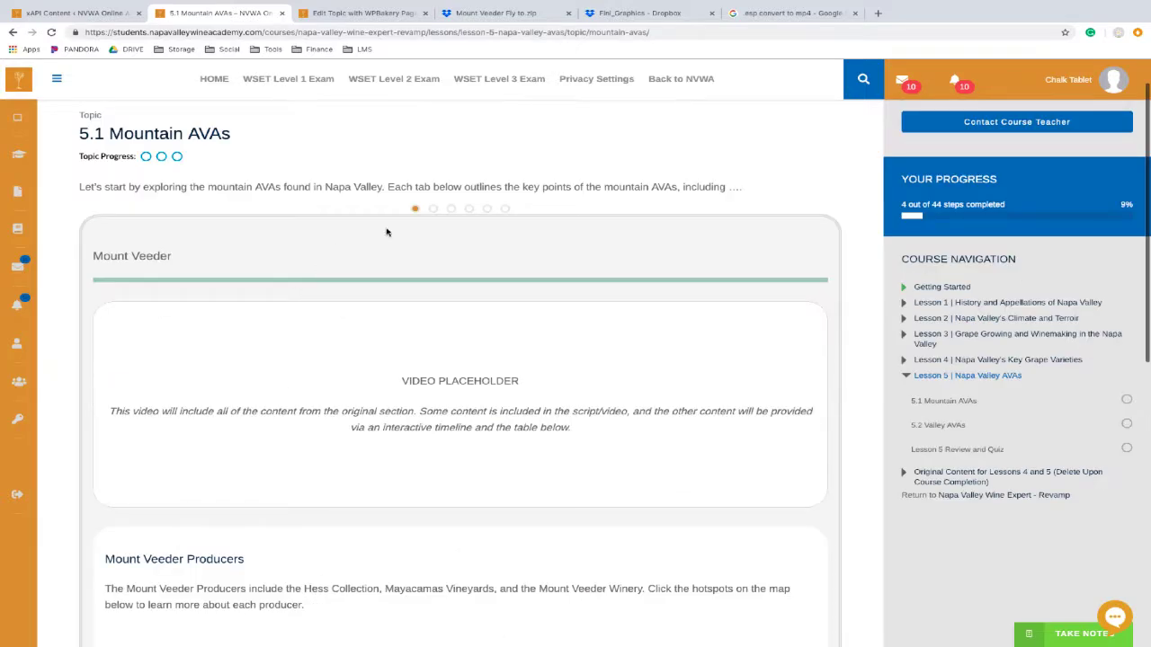
pyautogui.click(432, 211)
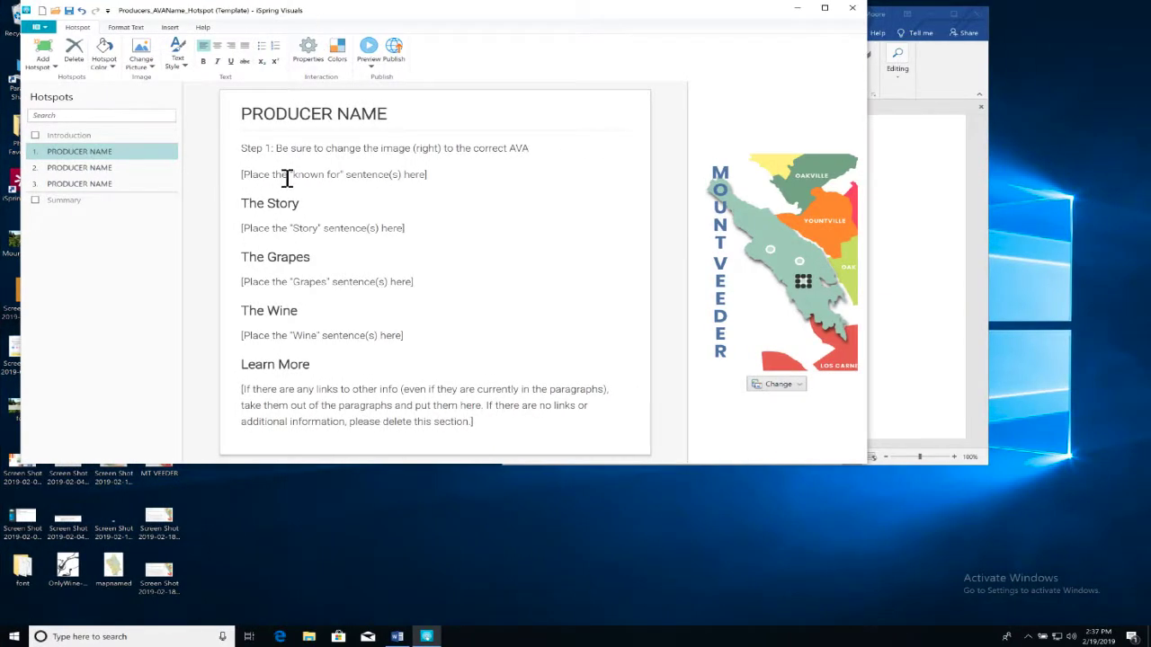
# - Switch to iSpring Visuals and save a copy of the hotspot template as Producers_SpringMountain_Hotspot (Template)
pyautogui.click(45, 28)
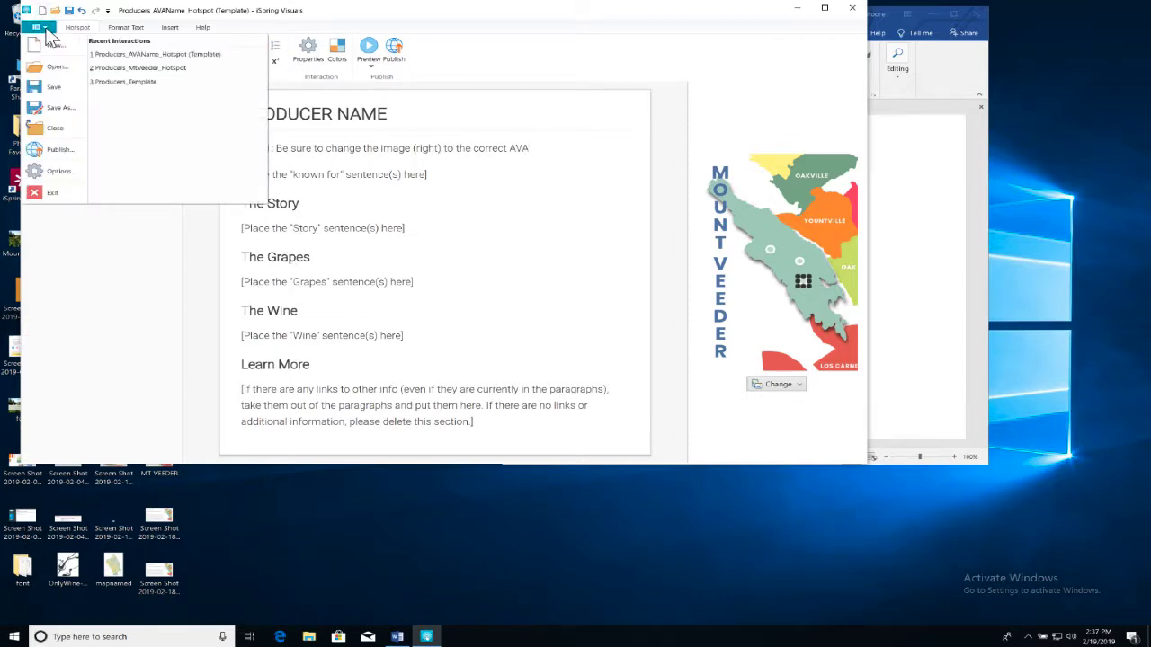
pyautogui.click(52, 107)
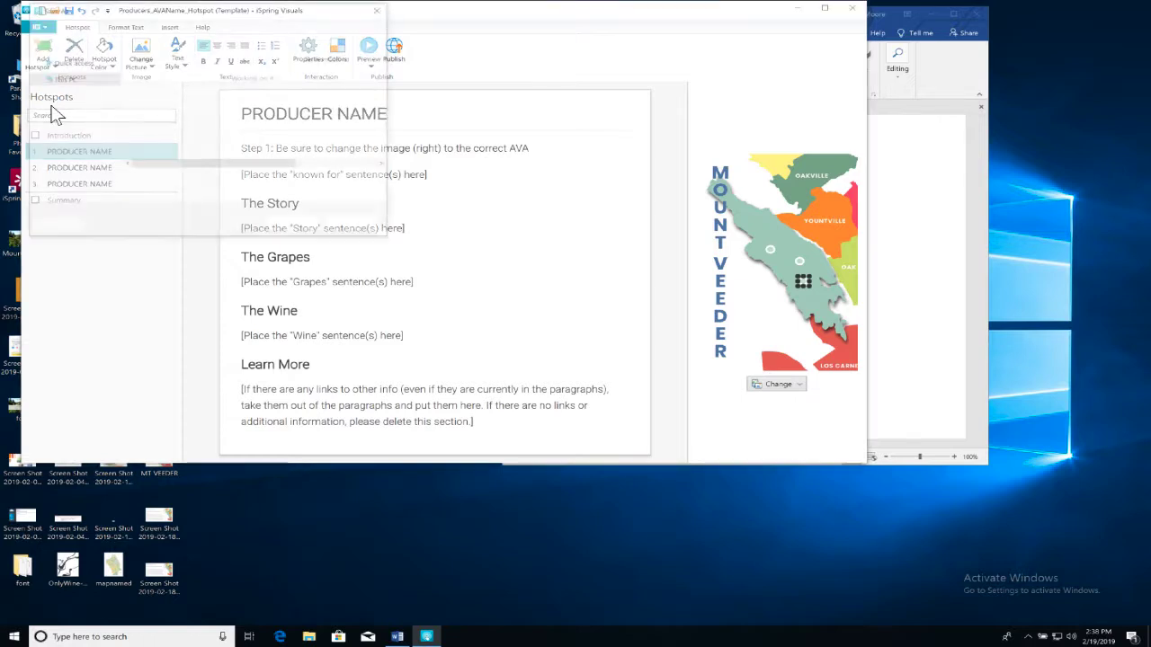
pyautogui.moveTo(137, 179); pyautogui.dragTo(168, 180)
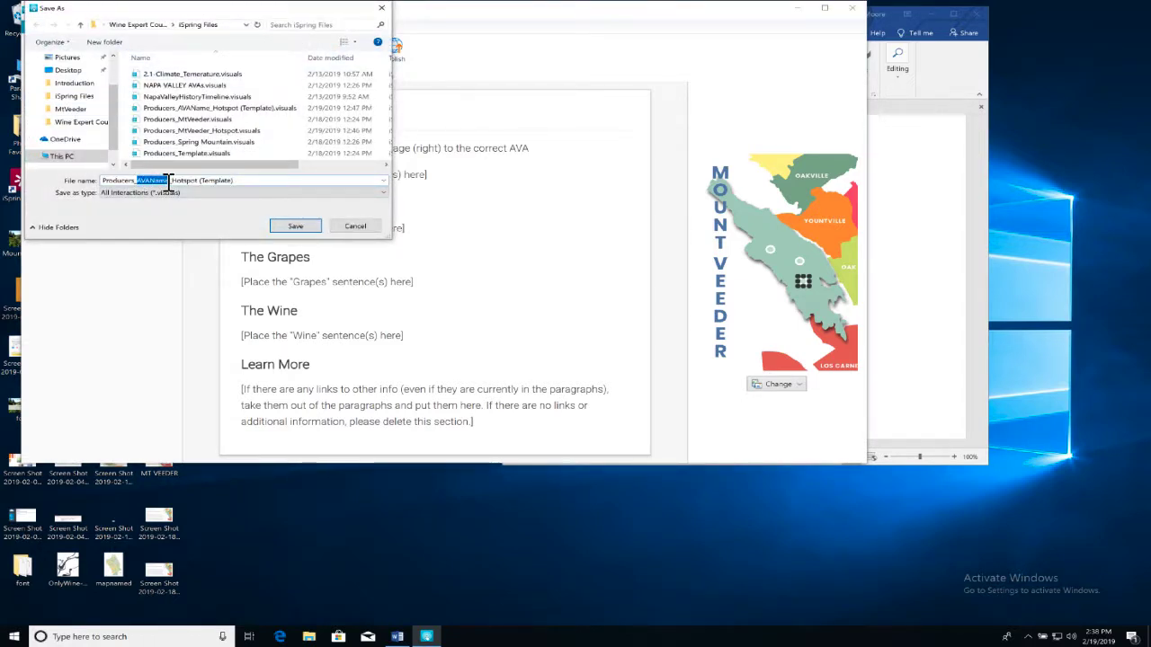
pyautogui.write('SpringMount')
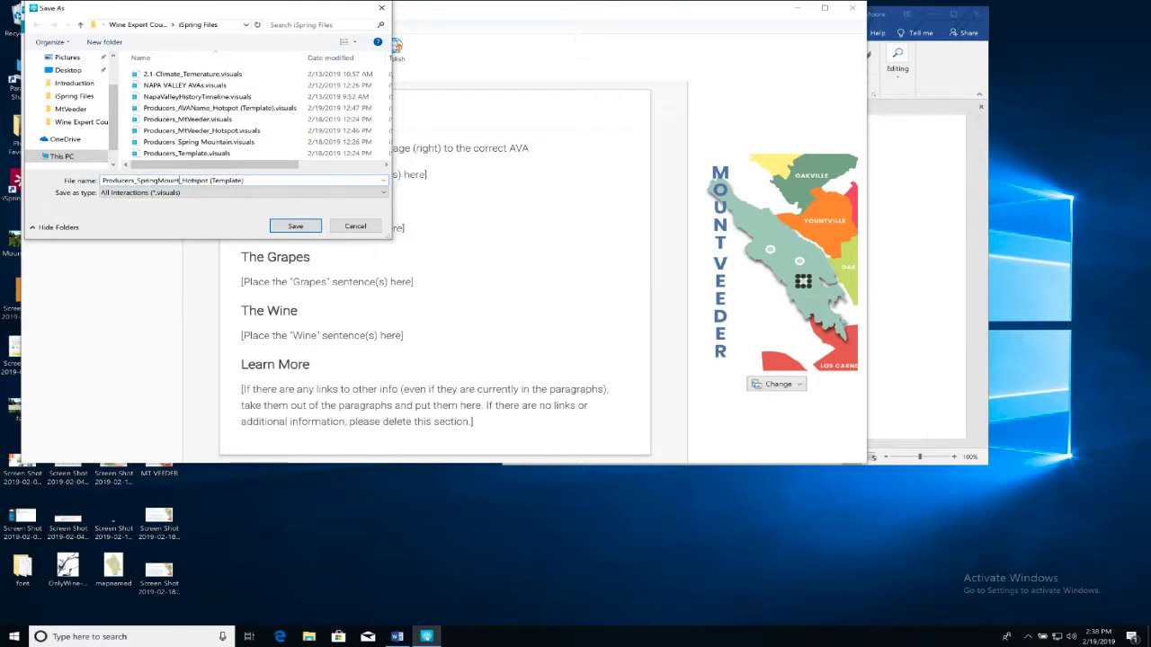
pyautogui.write('ain')
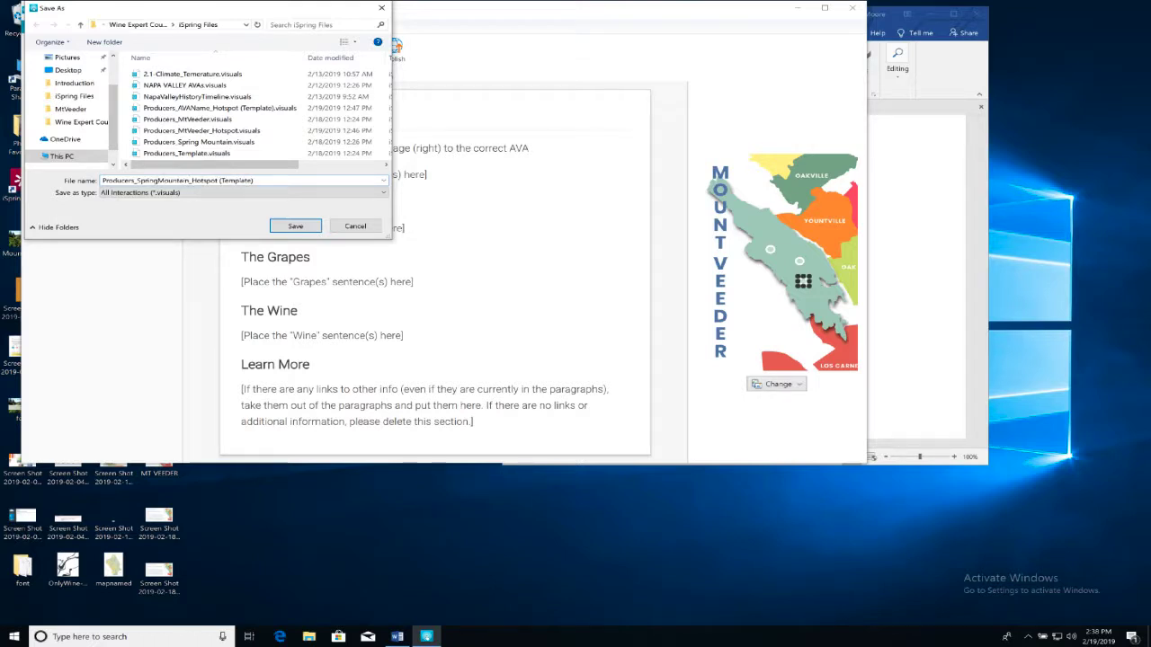
pyautogui.click(296, 226)
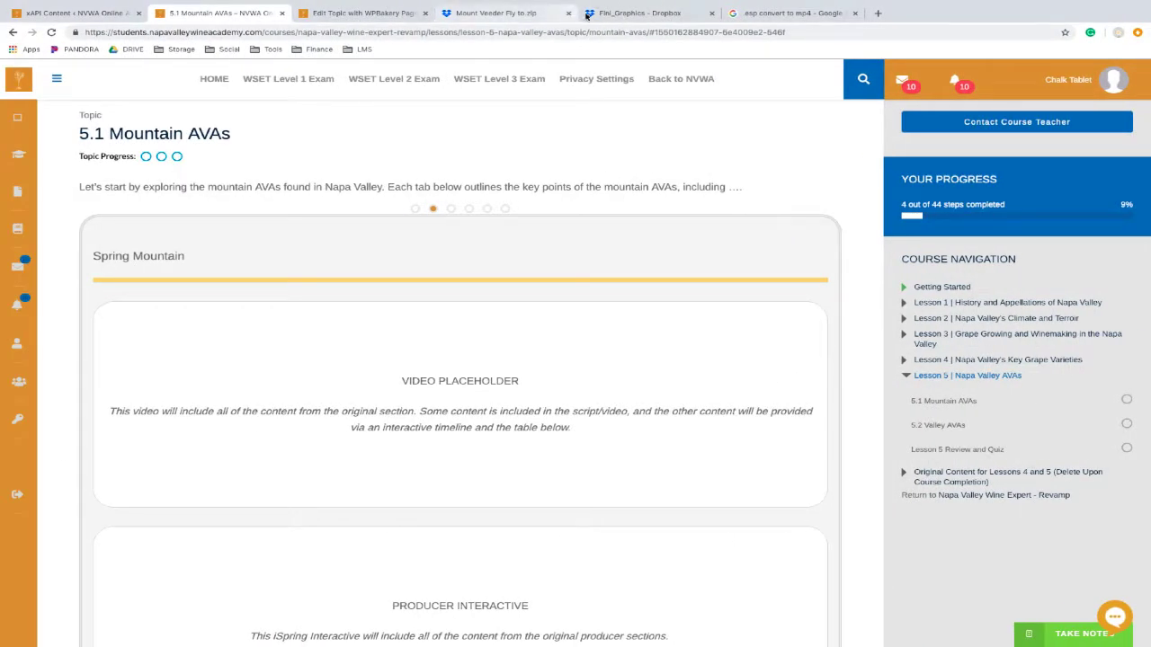
# - Switch to Dropbox in the browser and download SpringMtn.jpg from the AVAHotSpotMaps folder inside Fini_Graphics > MAPS
pyautogui.click(586, 16)
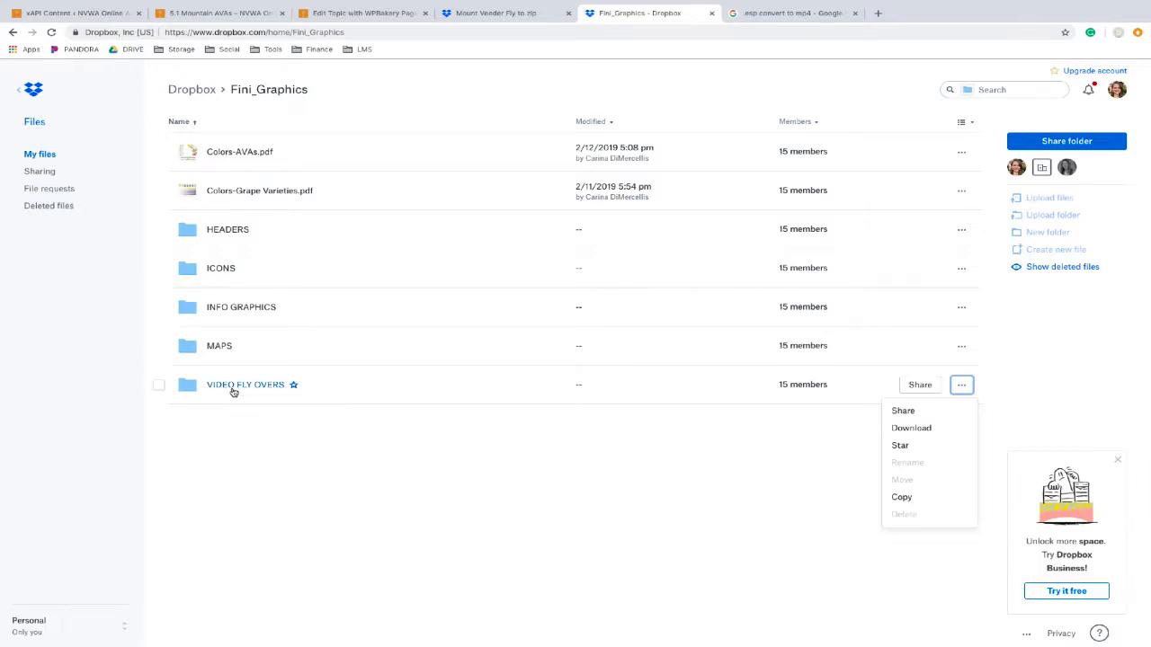
pyautogui.click(221, 348)
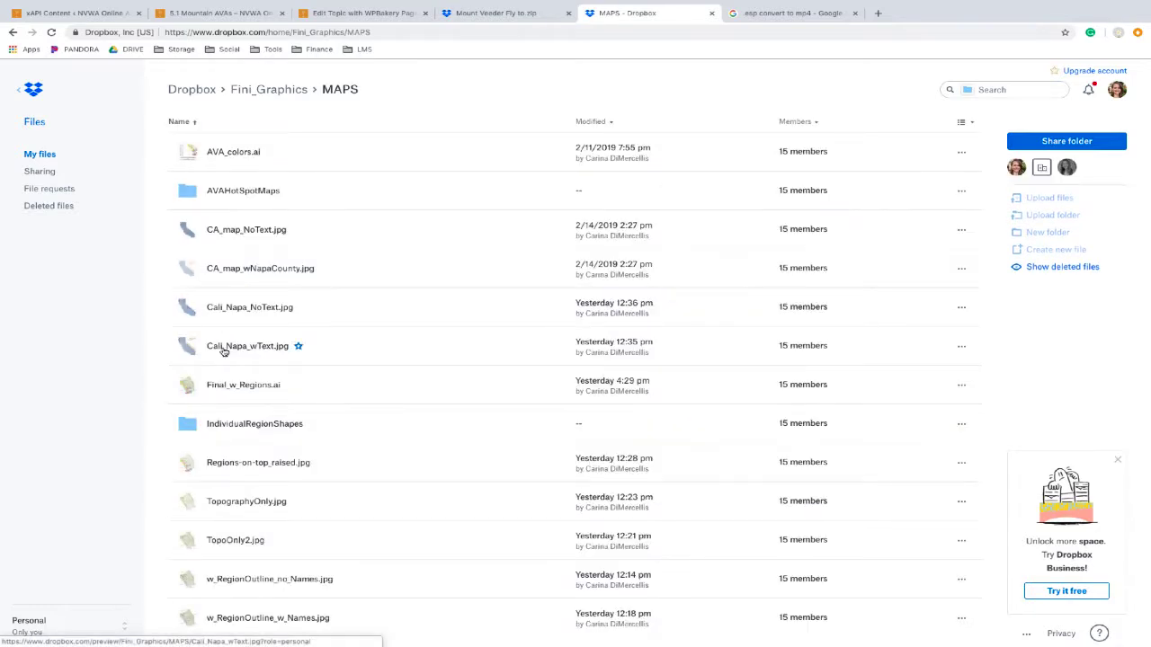
pyautogui.click(242, 192)
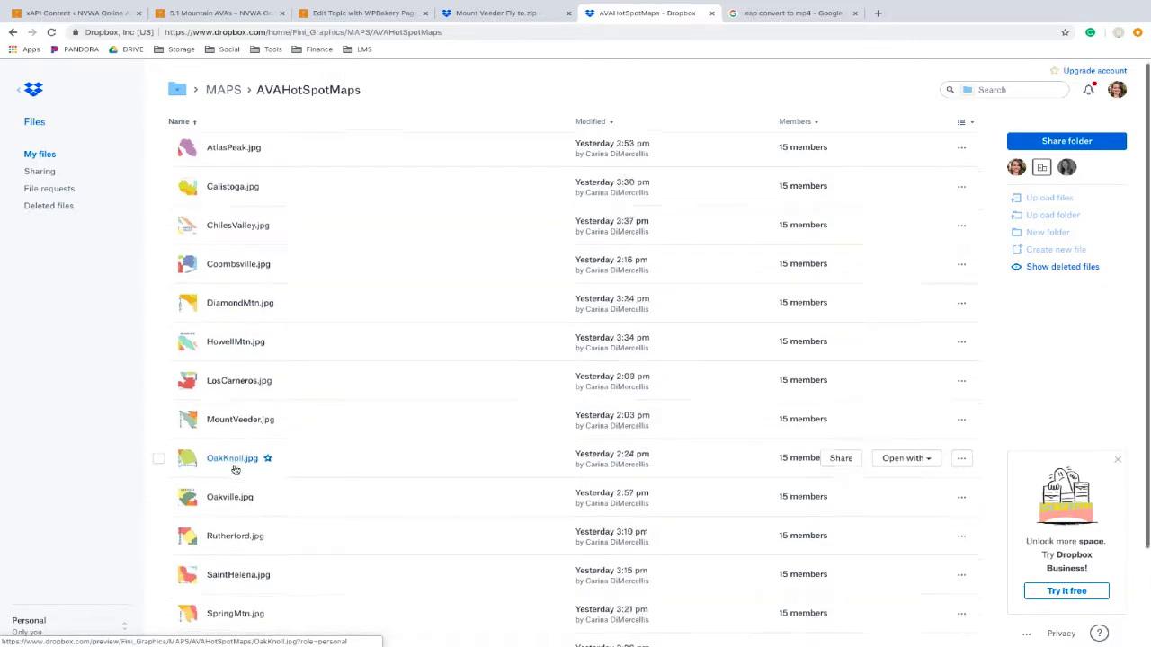
pyautogui.scroll(-1, 236, 469)
pyautogui.click(233, 548)
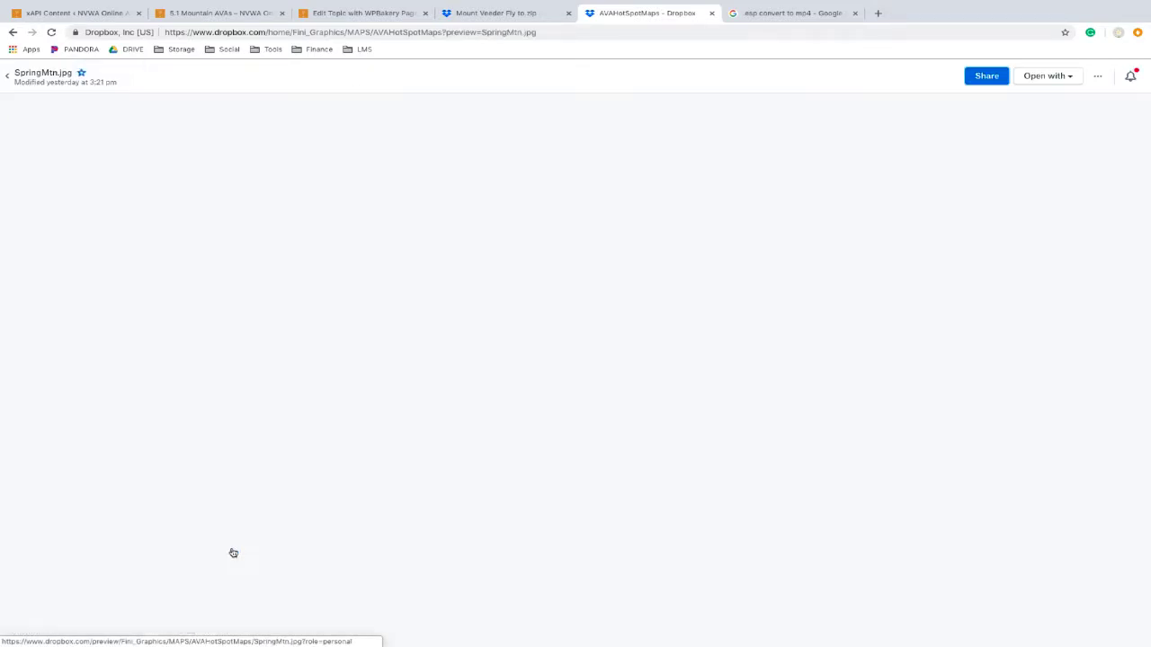
pyautogui.click(1048, 81)
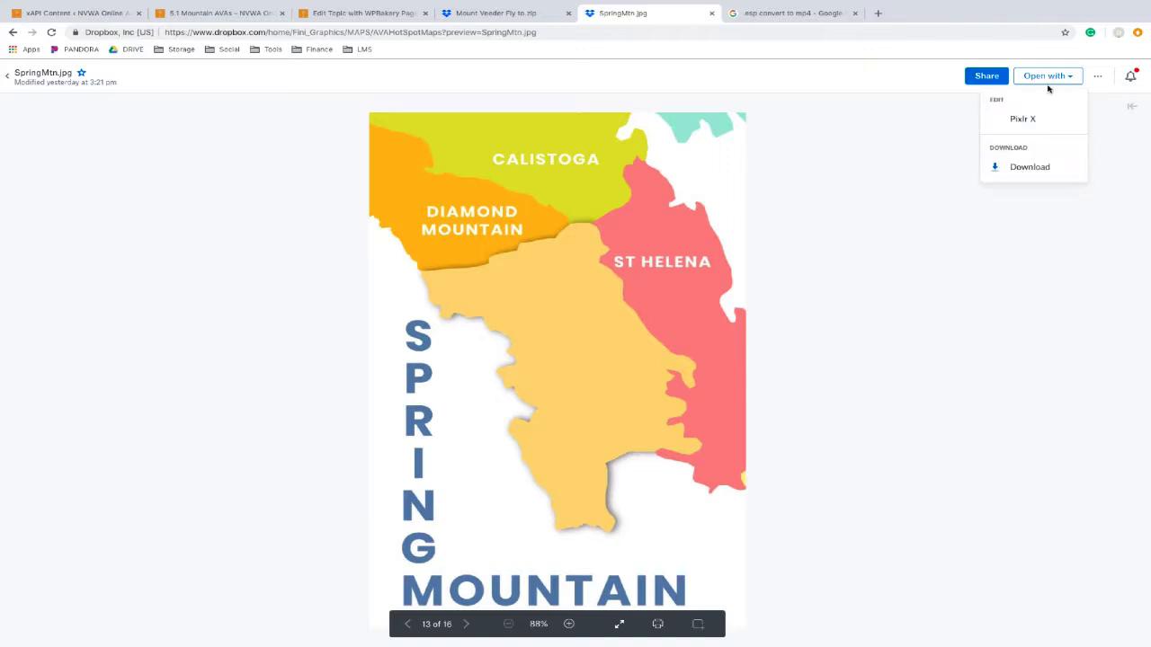
pyautogui.click(1023, 169)
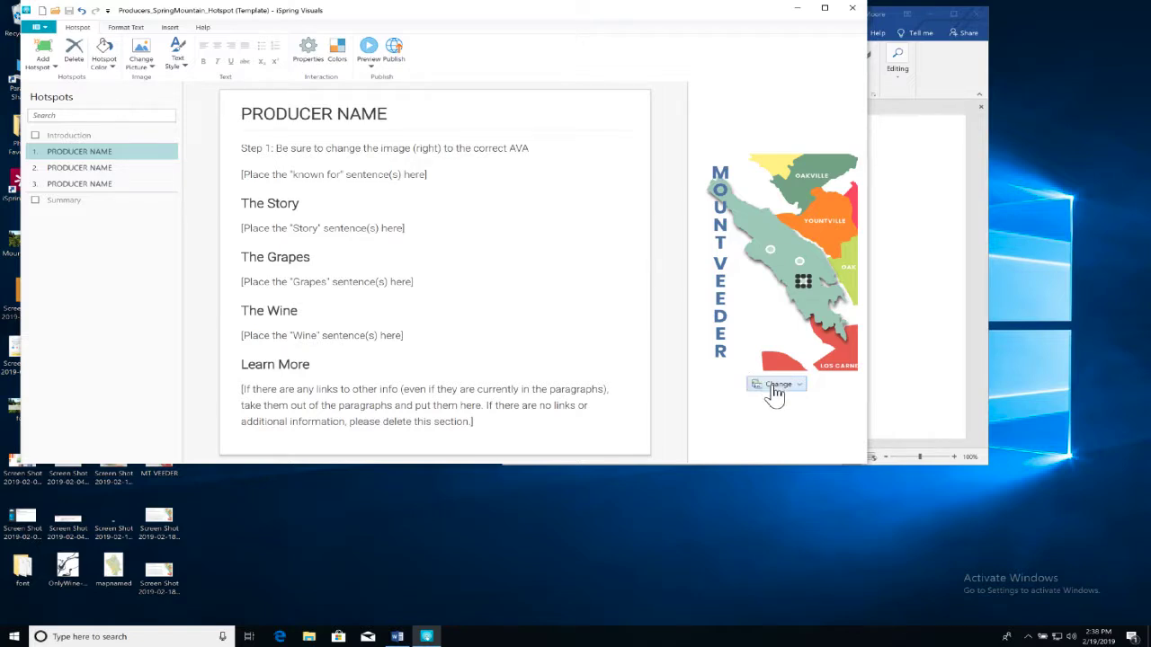
# - Back in iSpring Visuals, replace the interaction's map picture with SpringMtn from Downloads and make the window taller
pyautogui.click(775, 388)
pyautogui.click(785, 353)
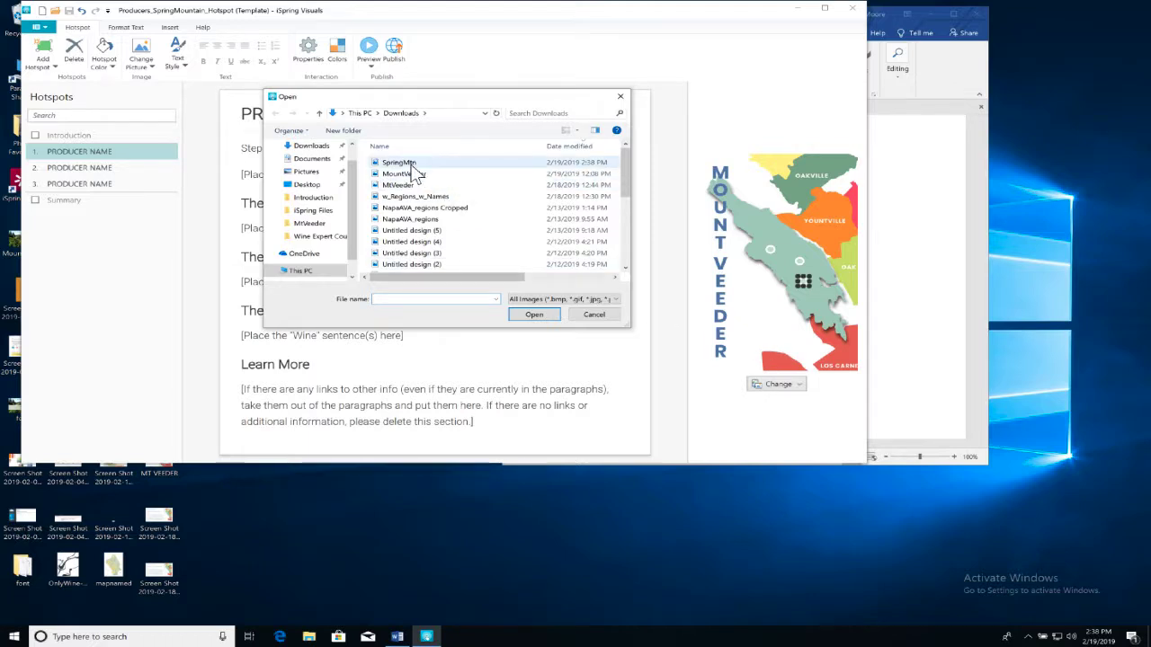
pyautogui.click(403, 164)
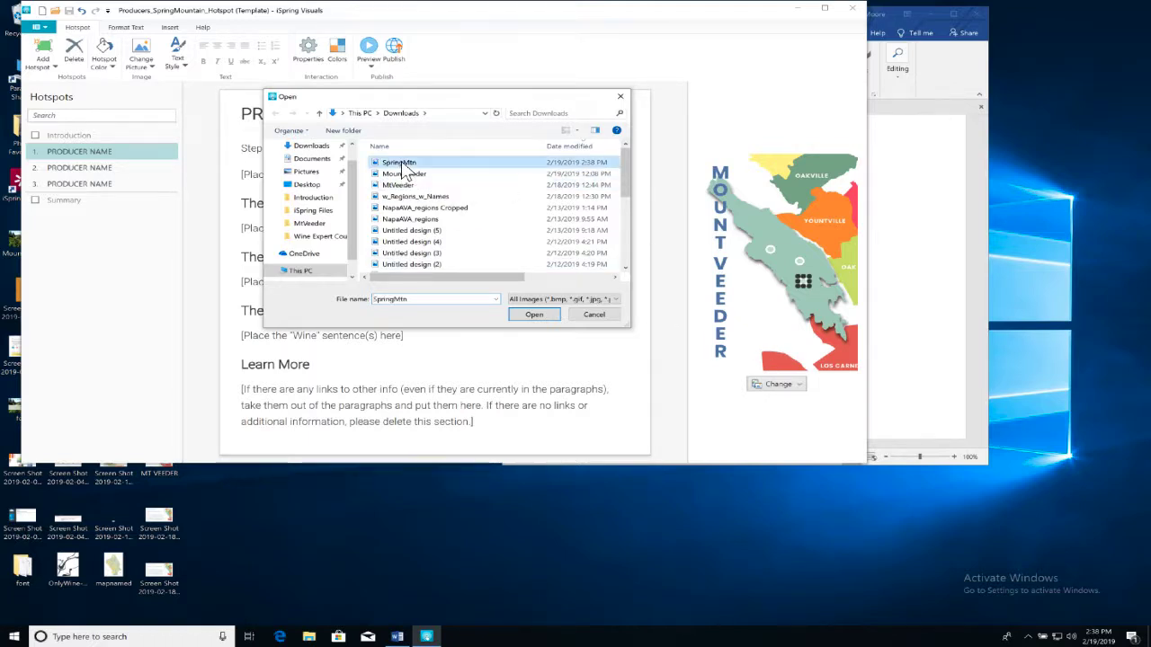
pyautogui.click(536, 315)
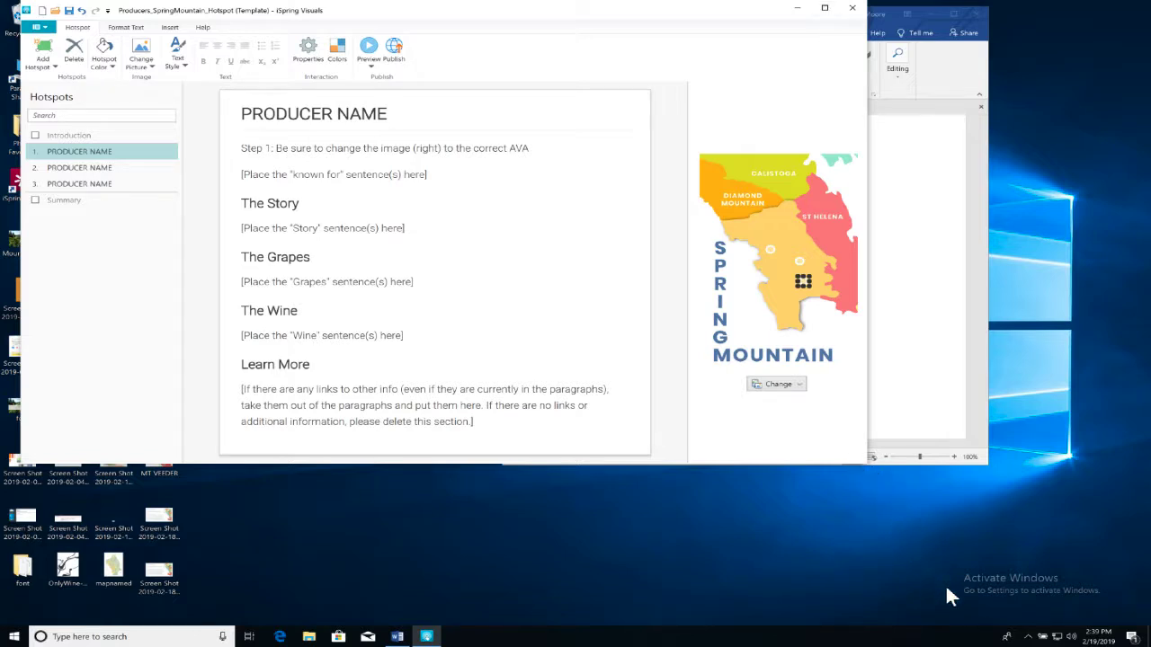
pyautogui.moveTo(830, 464); pyautogui.dragTo(841, 595)
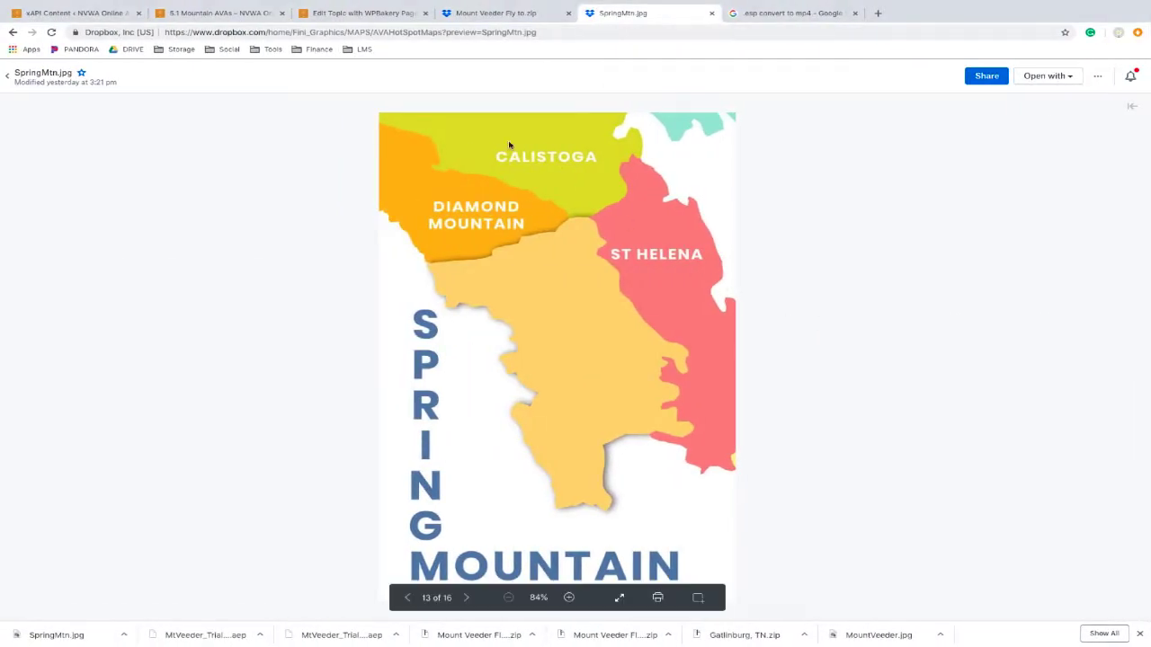
# - In the browser's course site, open the Spring Mountain District topic under Original Content for Lessons 4 and 5
pyautogui.click(202, 14)
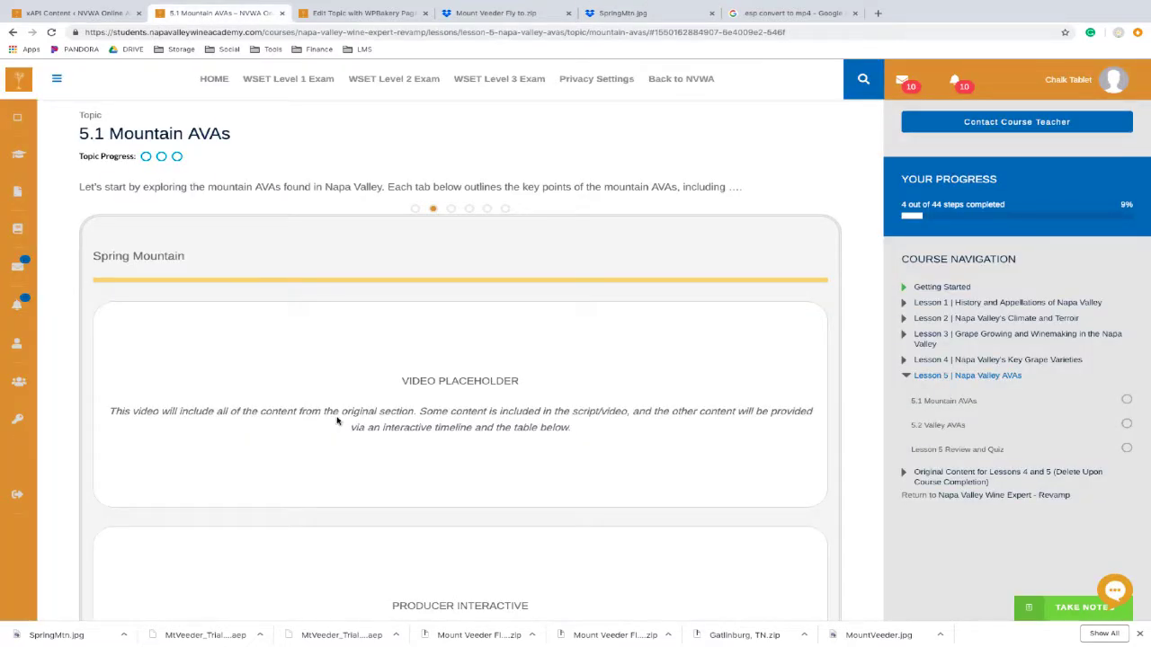
pyautogui.scroll(-1, 337, 413)
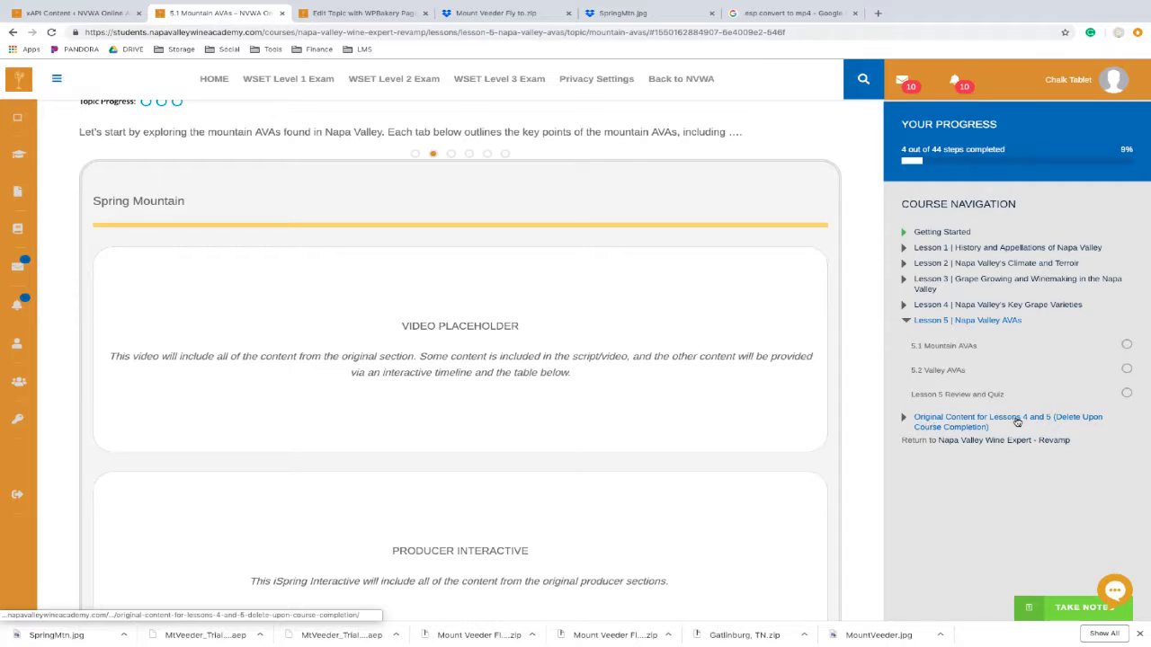
pyautogui.click(906, 421)
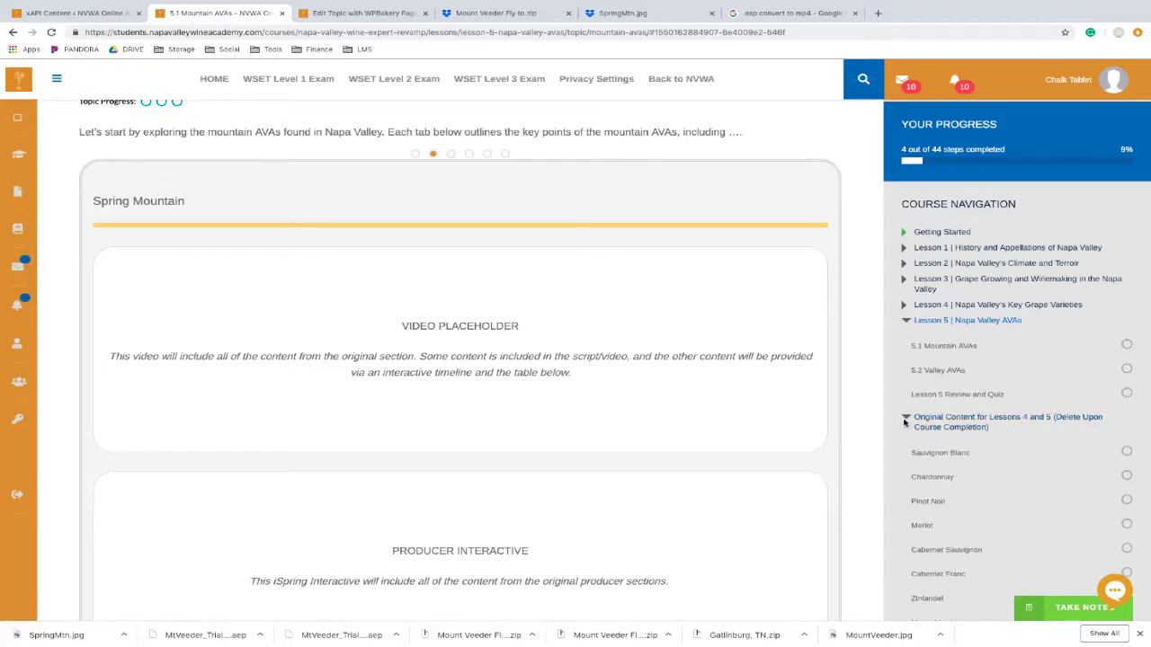
pyautogui.scroll(-2, 906, 486)
pyautogui.scroll(-1, 906, 502)
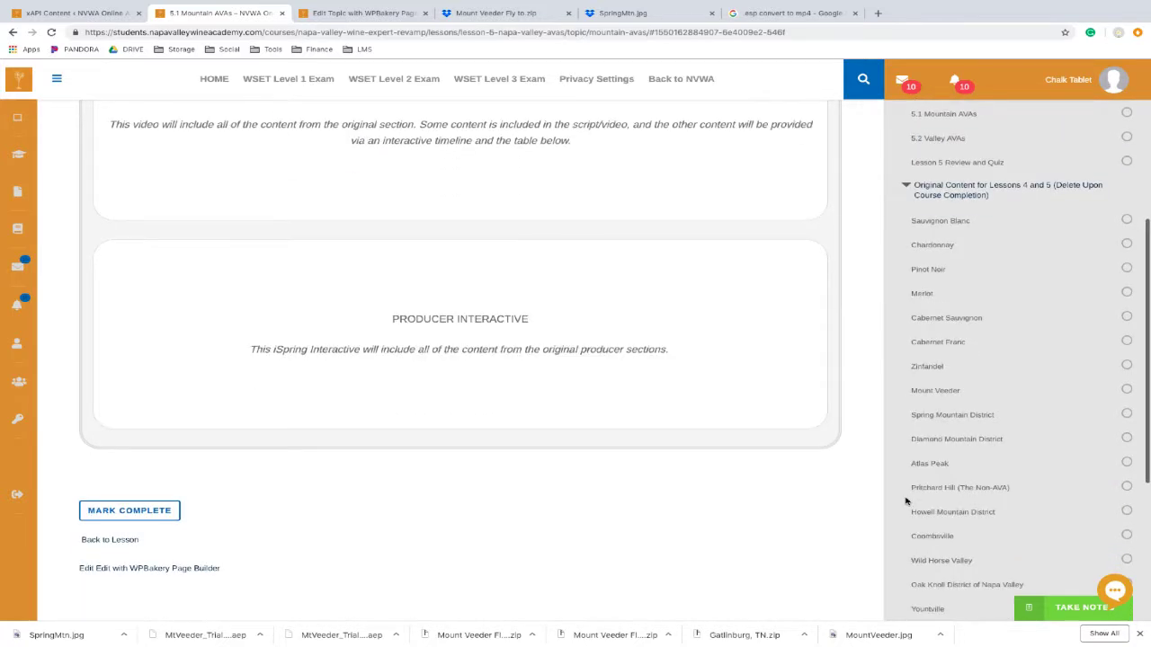
pyautogui.click(946, 415)
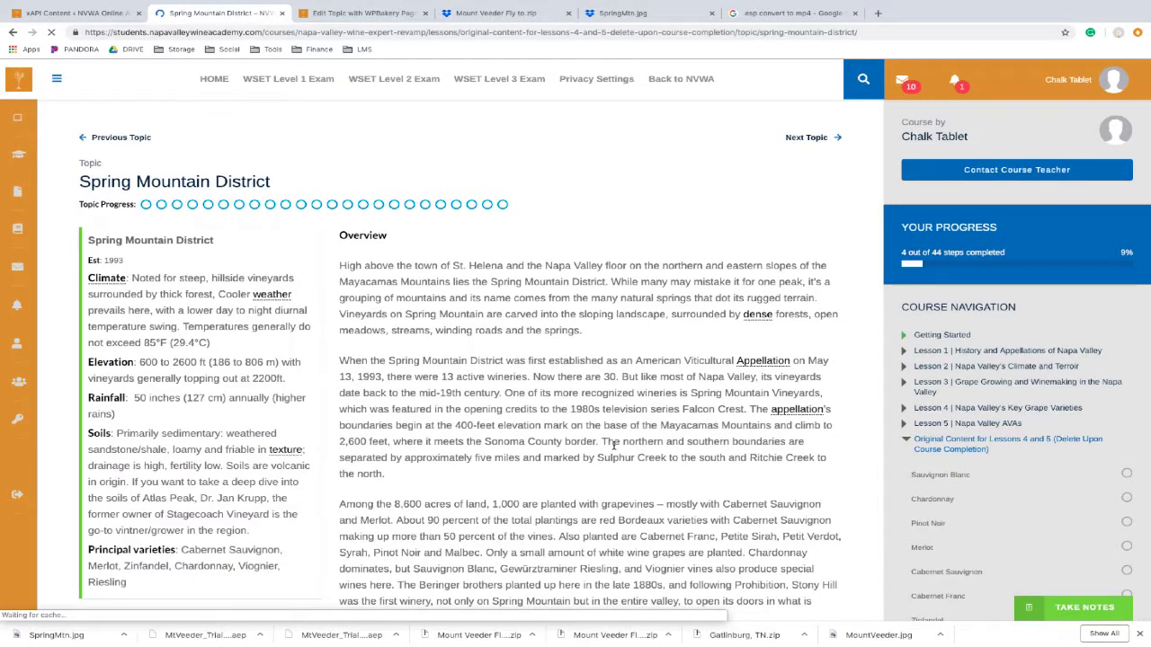
# - Examine the Cain producer entry's text and map location, and the list of other Spring Mountain producers
pyautogui.scroll(-10, 614, 445)
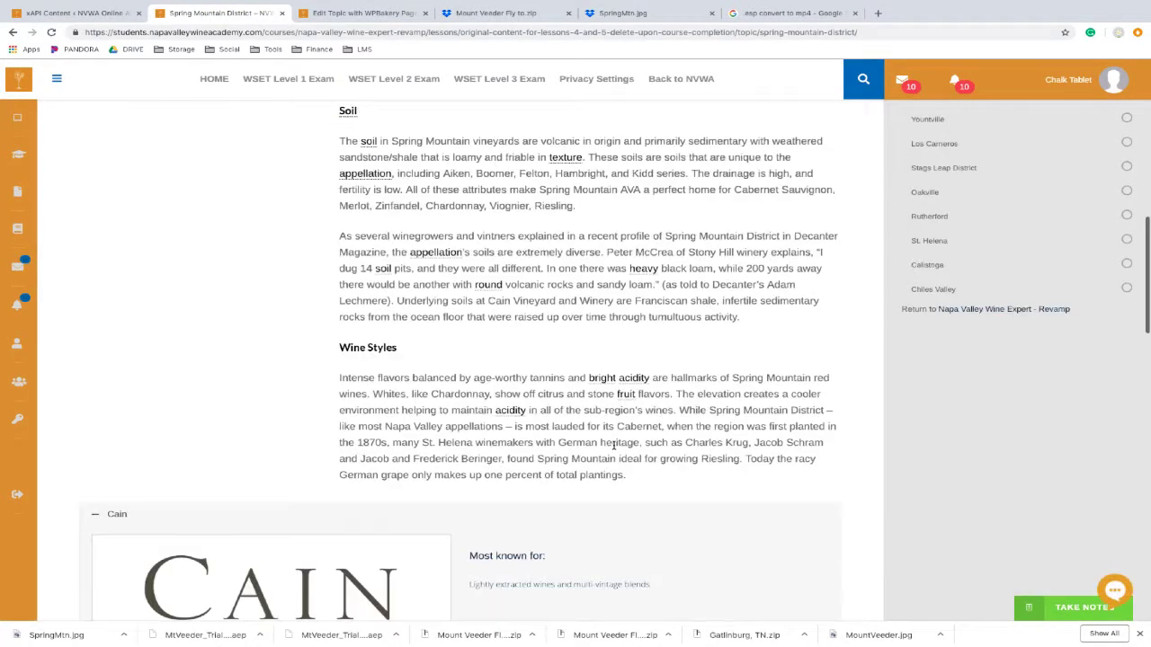
pyautogui.scroll(-4, 425, 364)
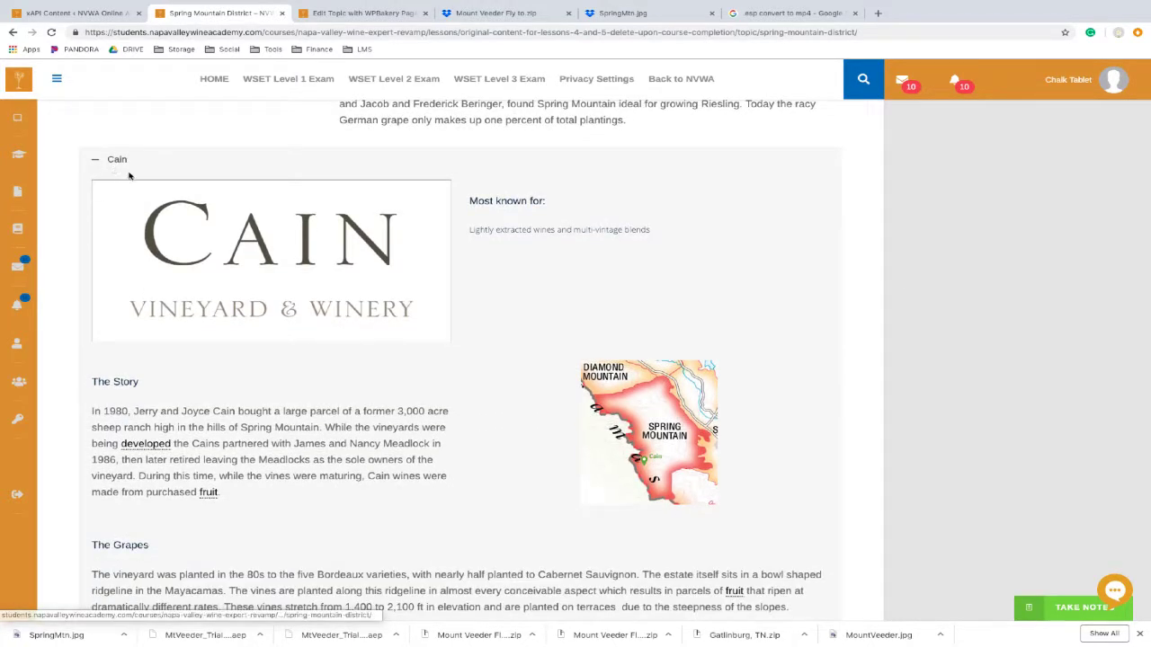
pyautogui.scroll(-3, 148, 531)
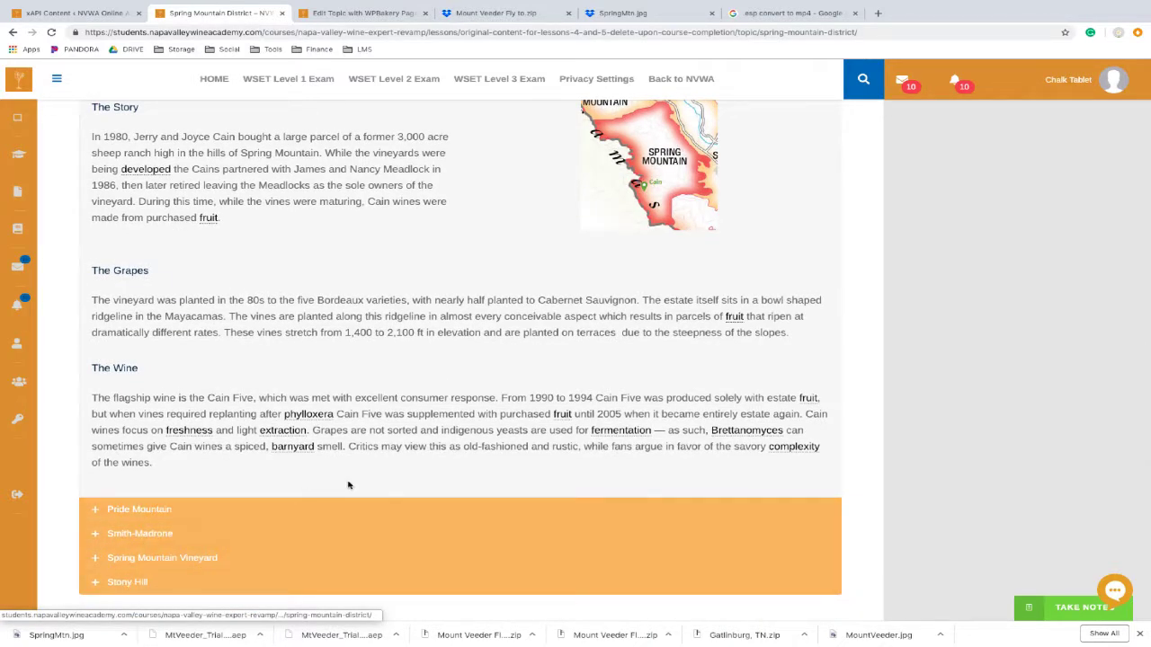
pyautogui.scroll(3, 351, 487)
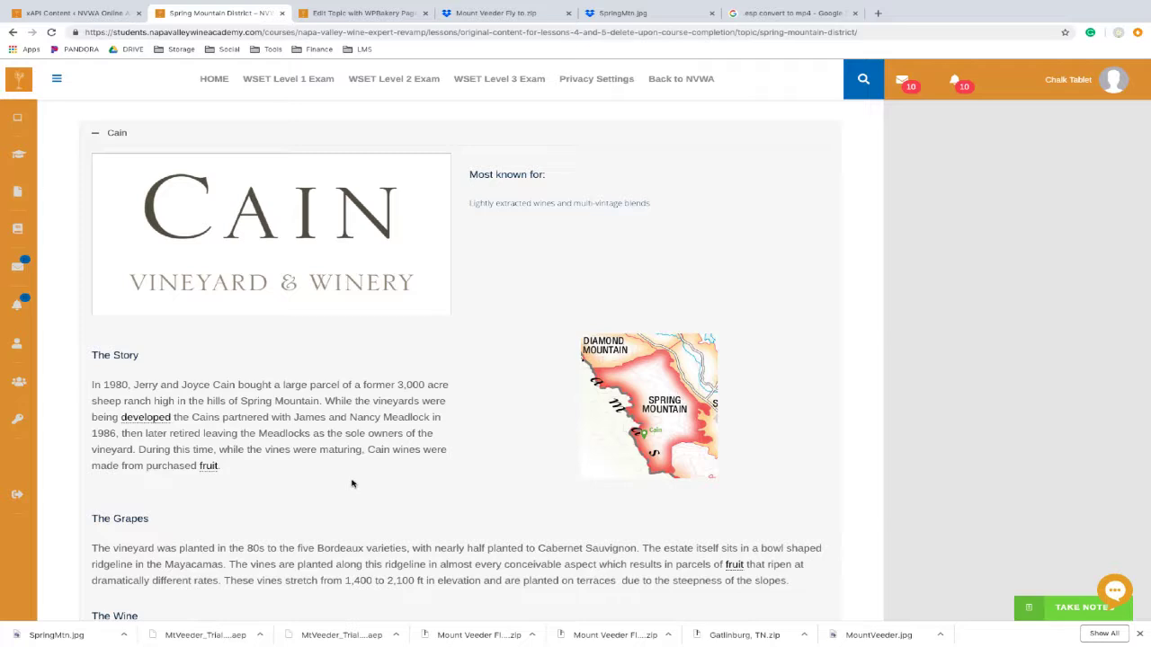
pyautogui.scroll(1, 351, 484)
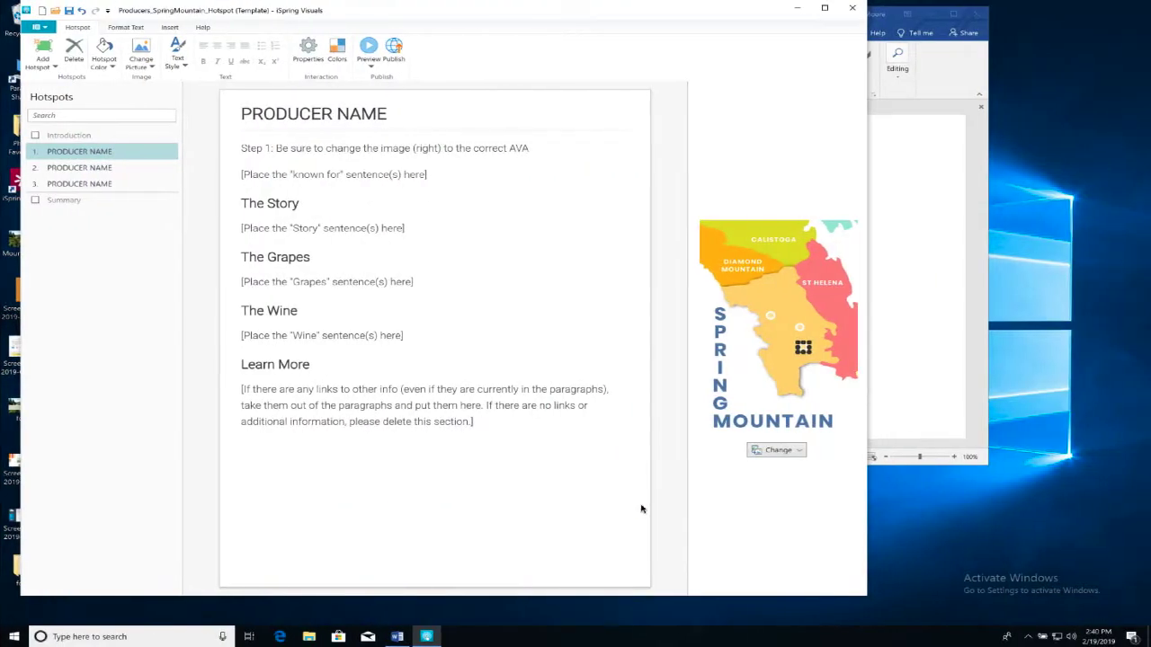
# - In iSpring Visuals, place the first hotspot on Spring Mountain's southwest edge and title it CAIN
pyautogui.click(68, 150)
pyautogui.tripleClick(272, 113)
pyautogui.write('CAIN')
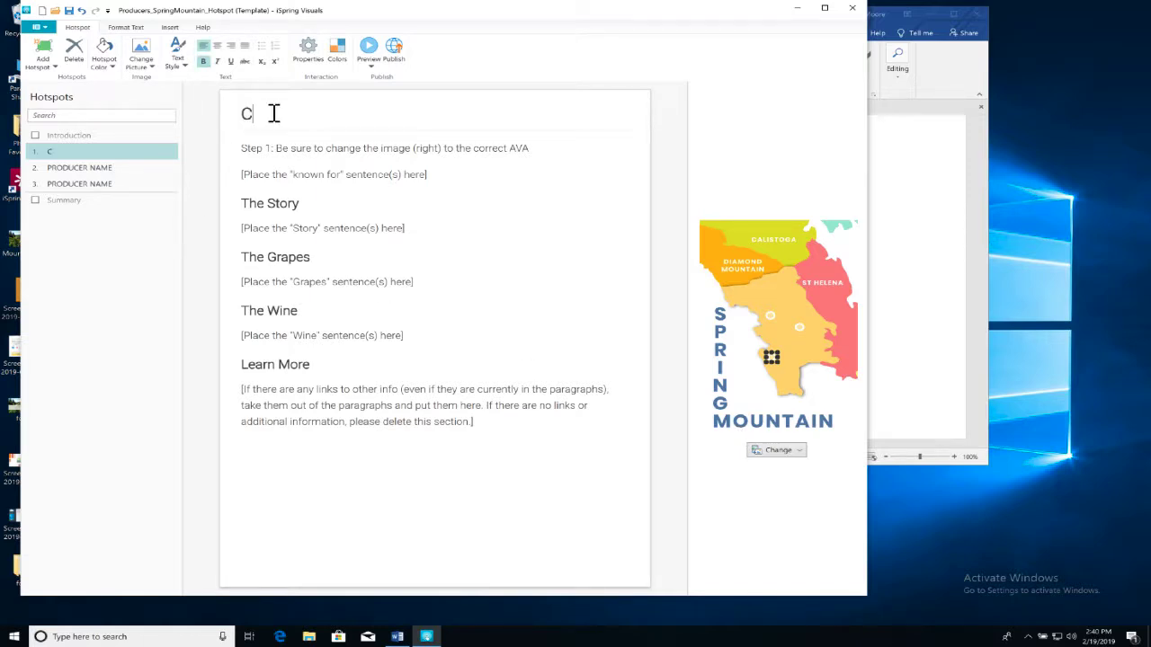
# - Select the second hotspot and expand the Pride Mountain entry in the browser's Spring Mountain District topic to check its map location
pyautogui.click(91, 169)
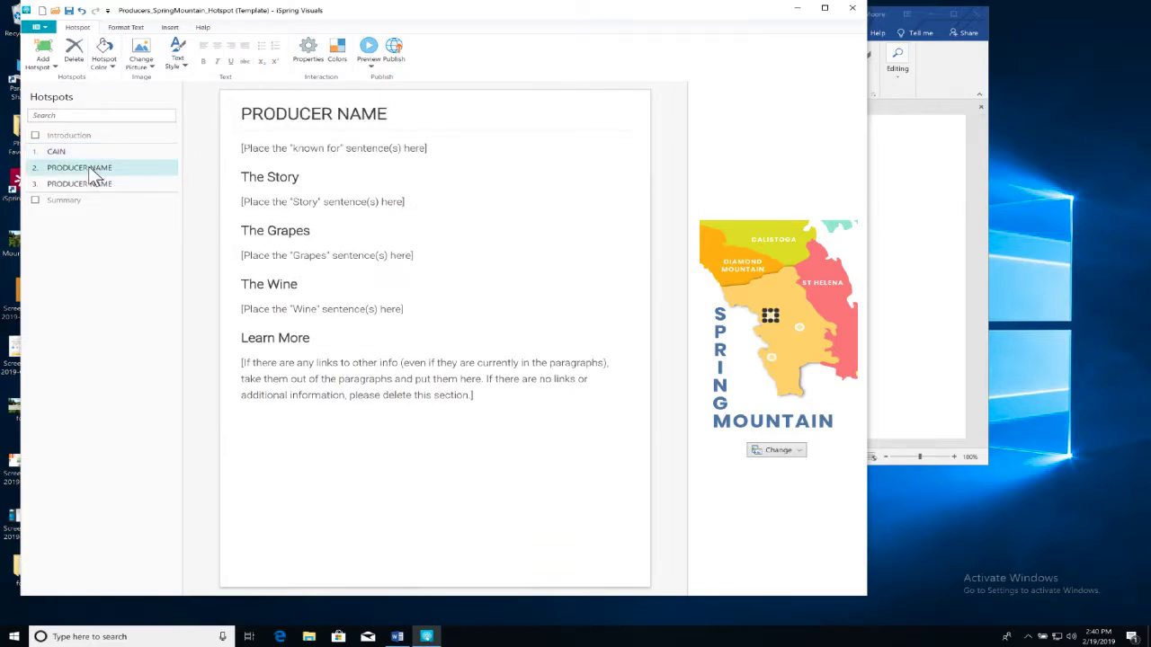
pyautogui.hotkey('ctrl', 'Left')
pyautogui.scroll(-4, 195, 383)
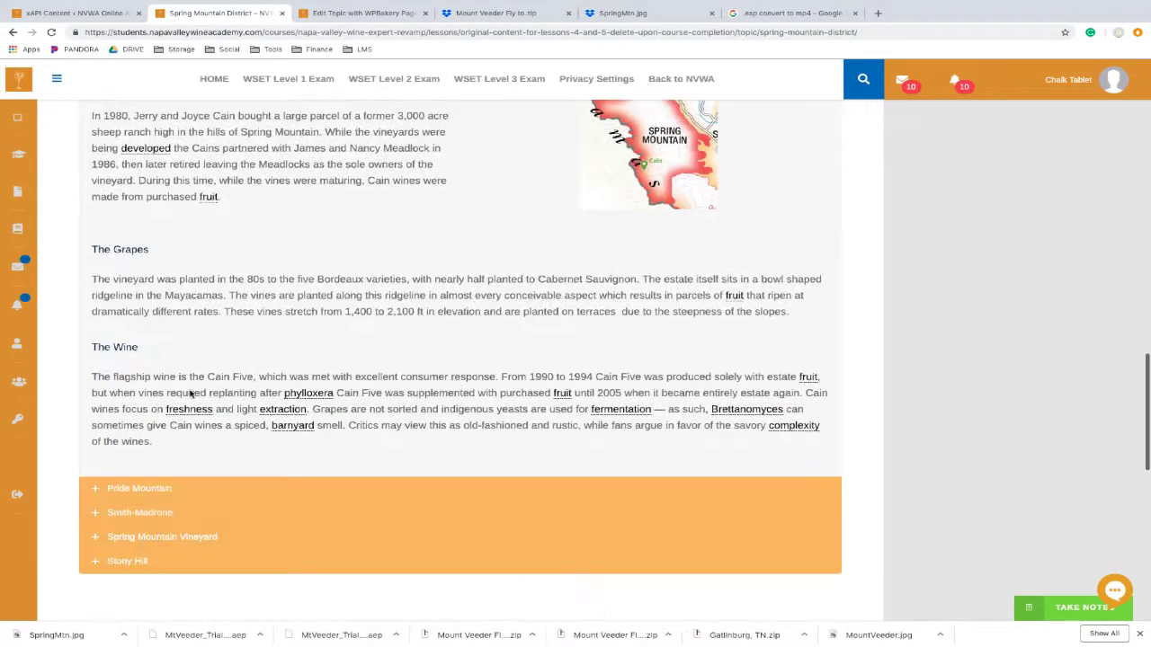
pyautogui.click(139, 489)
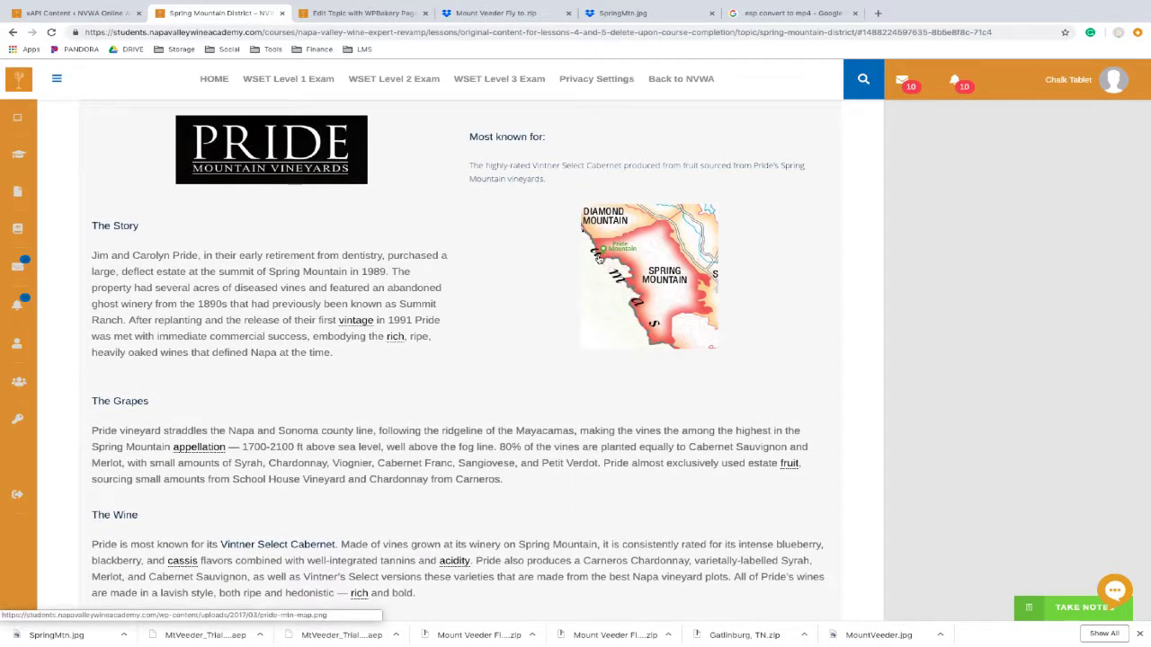
# - Back in iSpring Visuals, move the second hotspot to Spring Mountain's northwest corner and title it PRIDE MOUNTAIN
pyautogui.press('ctrl+super+Right')
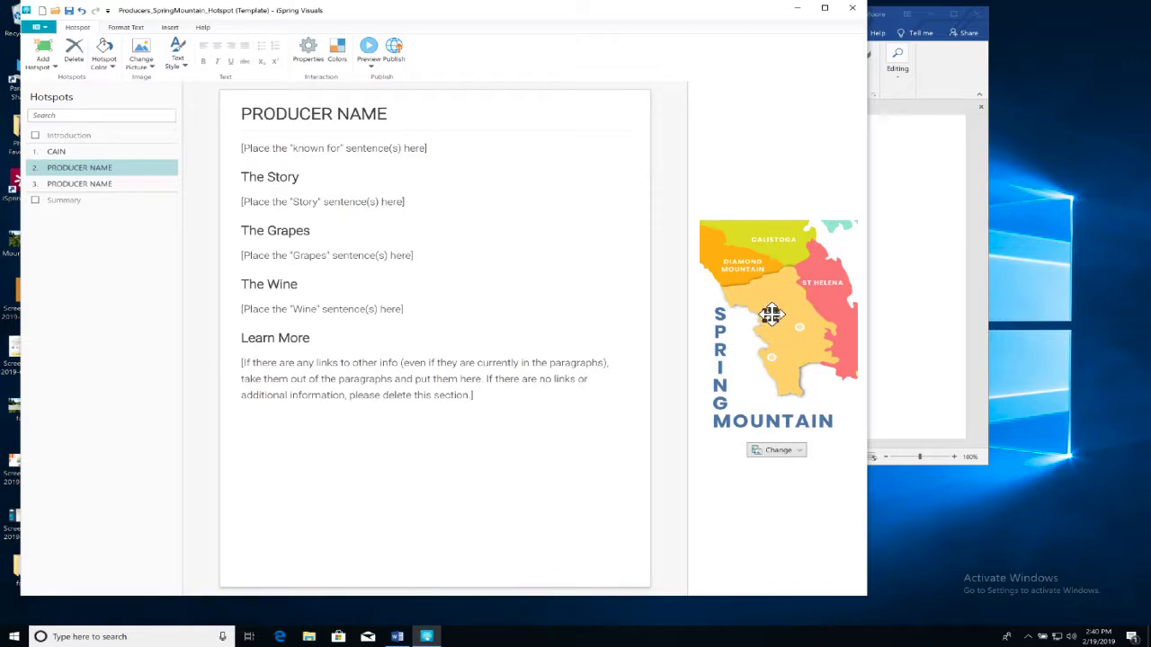
pyautogui.moveTo(772, 314); pyautogui.dragTo(735, 295)
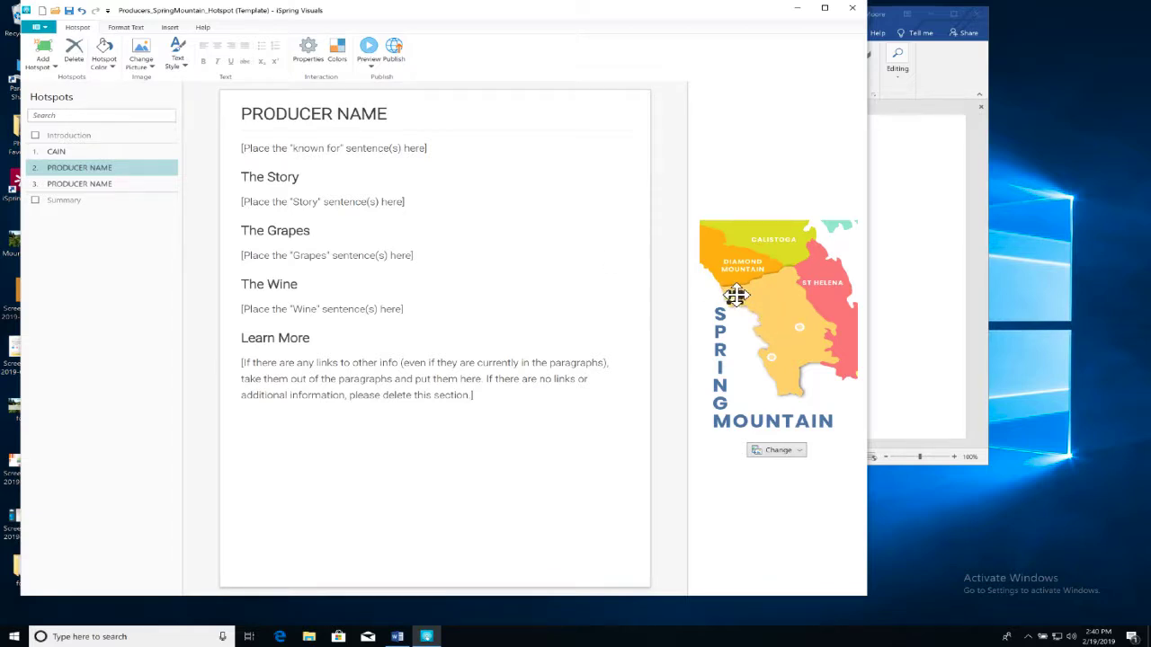
pyautogui.click(311, 113)
pyautogui.tripleClick(311, 114)
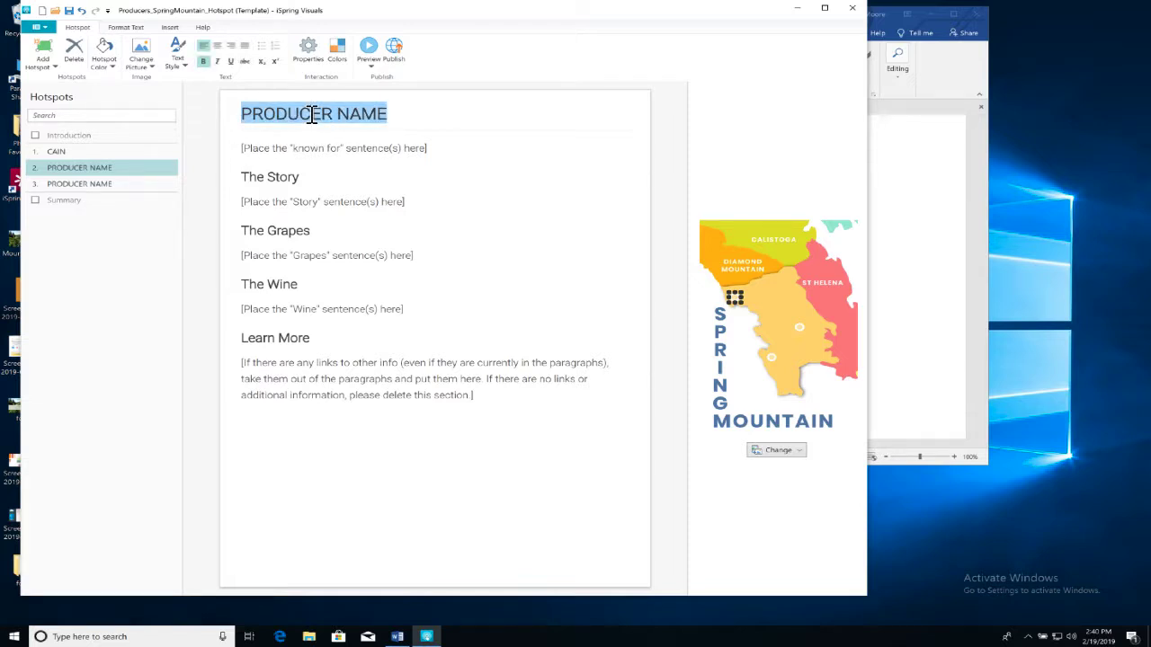
pyautogui.write('PRIDE M')
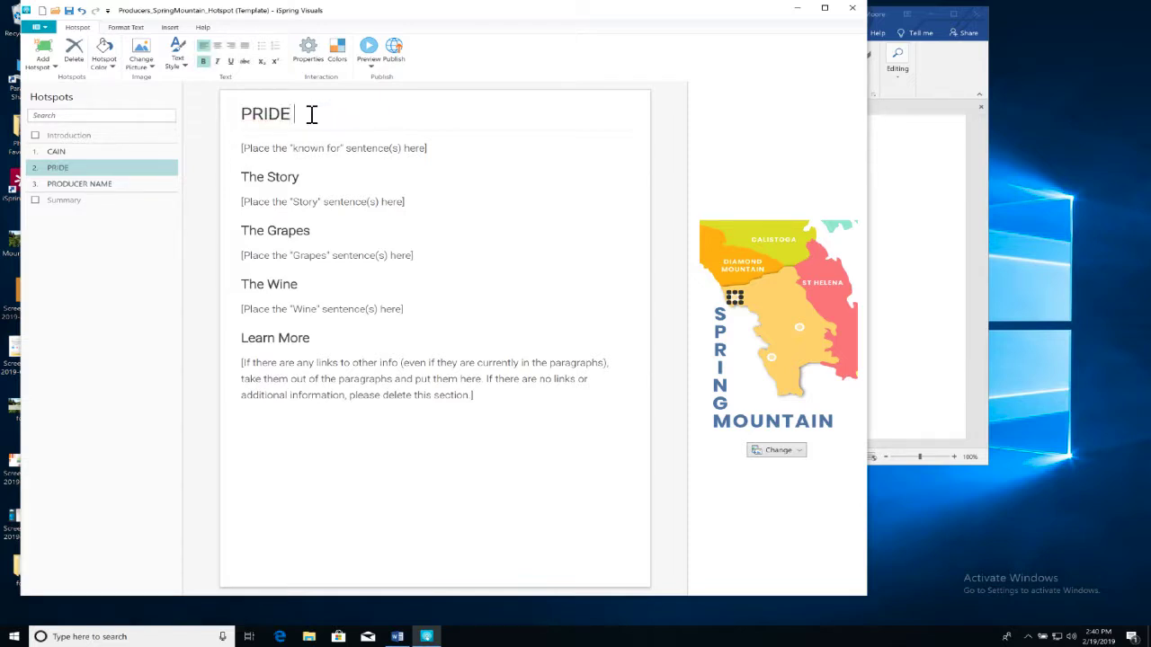
pyautogui.write('OUNTAIN')
# - Select the third hotspot and expand the Smith-Madrone entry in the browser's Spring Mountain District topic to check its map location
pyautogui.click(104, 187)
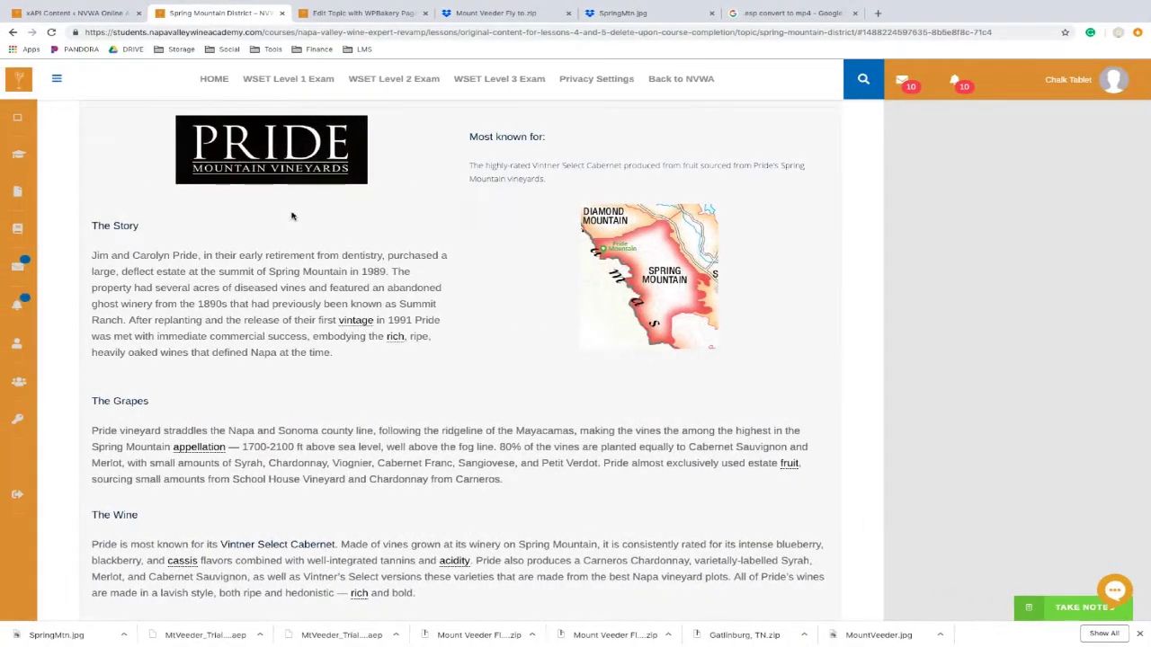
pyautogui.scroll(-5, 408, 468)
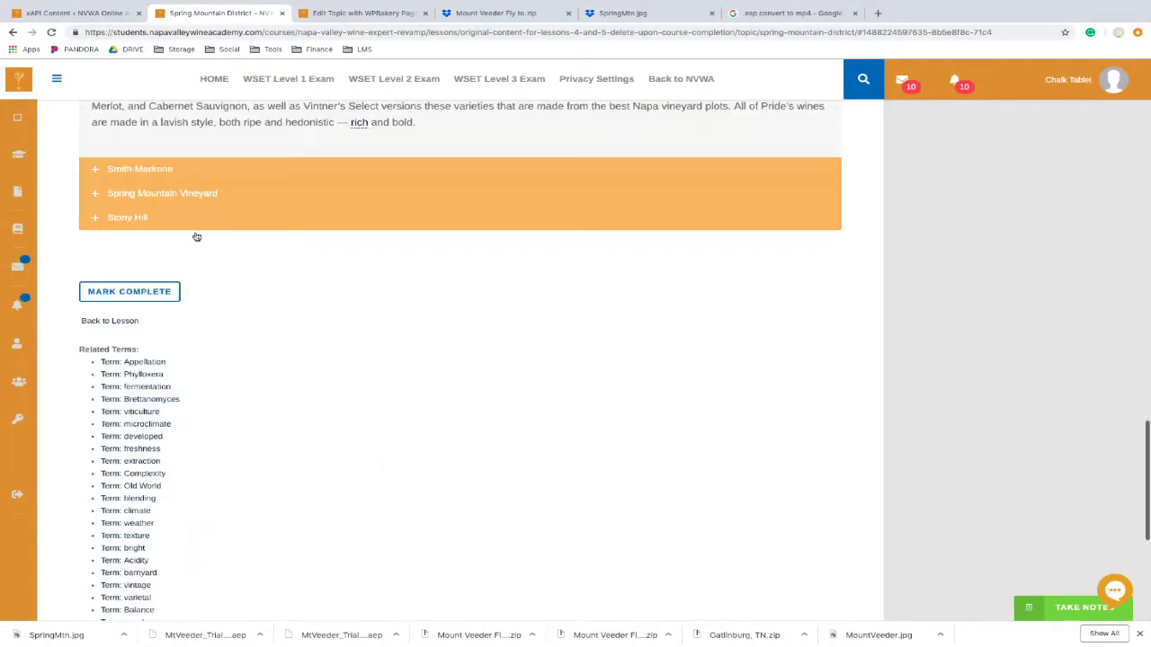
pyautogui.scroll(6, 192, 303)
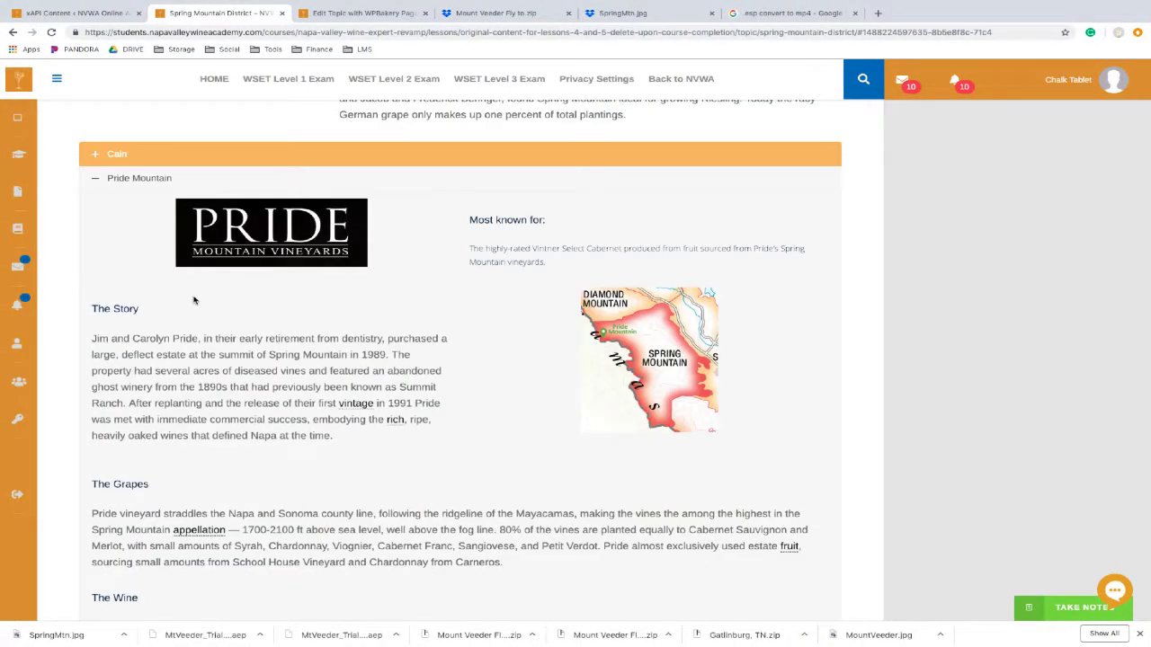
pyautogui.scroll(-2, 192, 300)
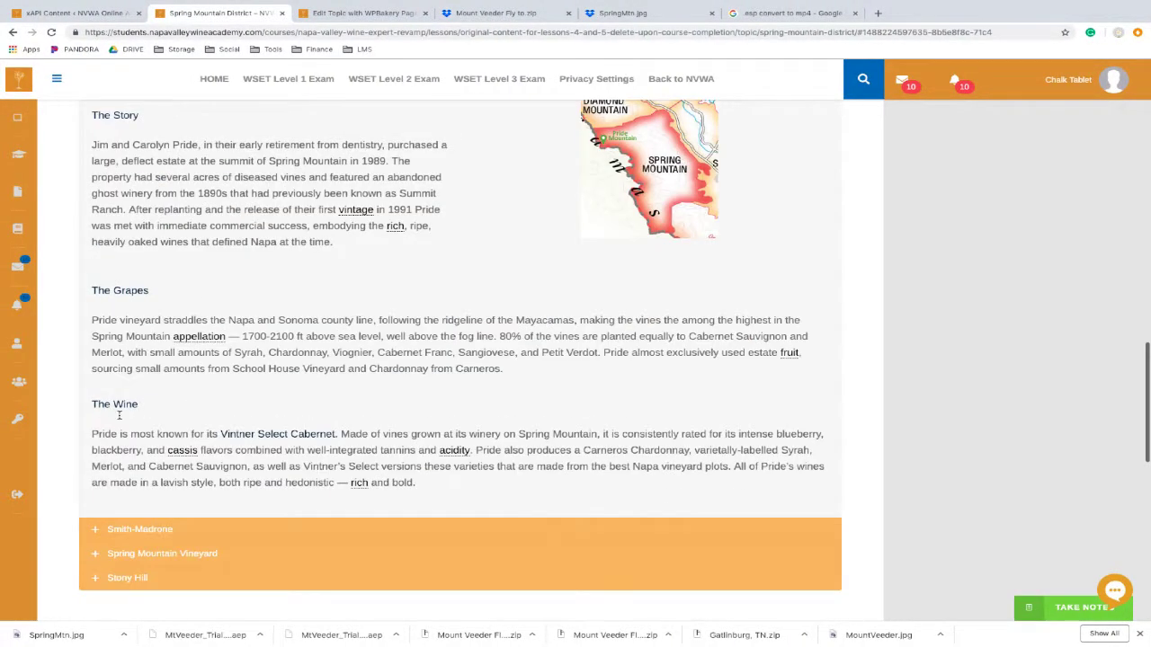
pyautogui.click(129, 531)
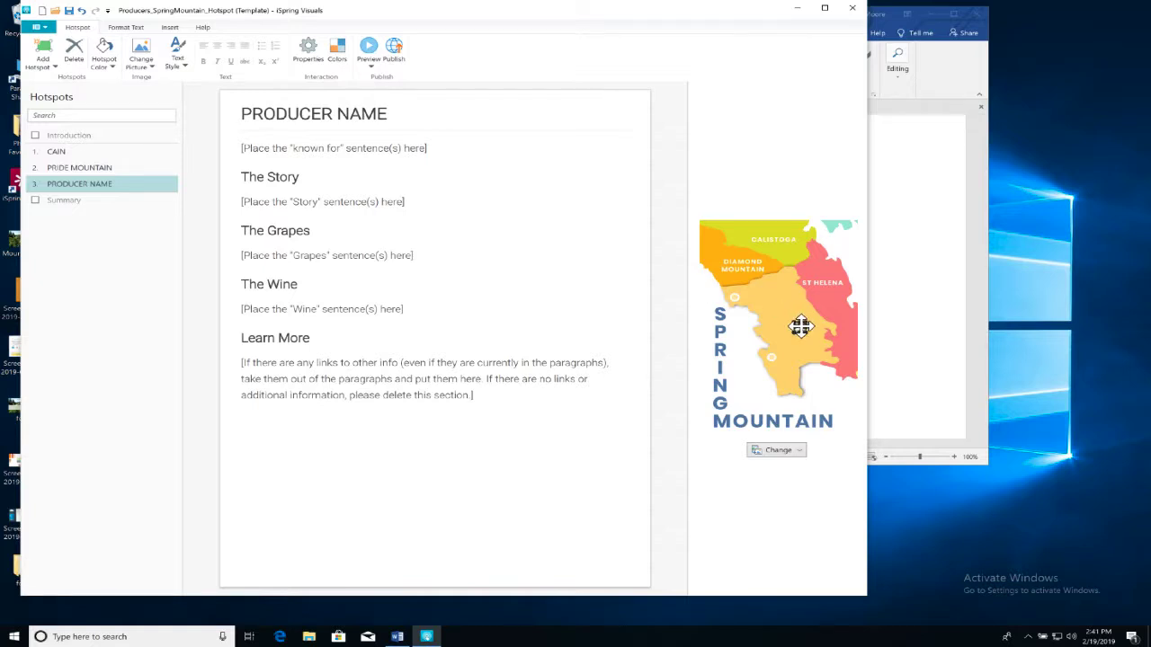
# - In iSpring Visuals, move the third hotspot just east of the Pride Mountain one and title it SMITH-MADRONE
pyautogui.moveTo(799, 329); pyautogui.dragTo(750, 299)
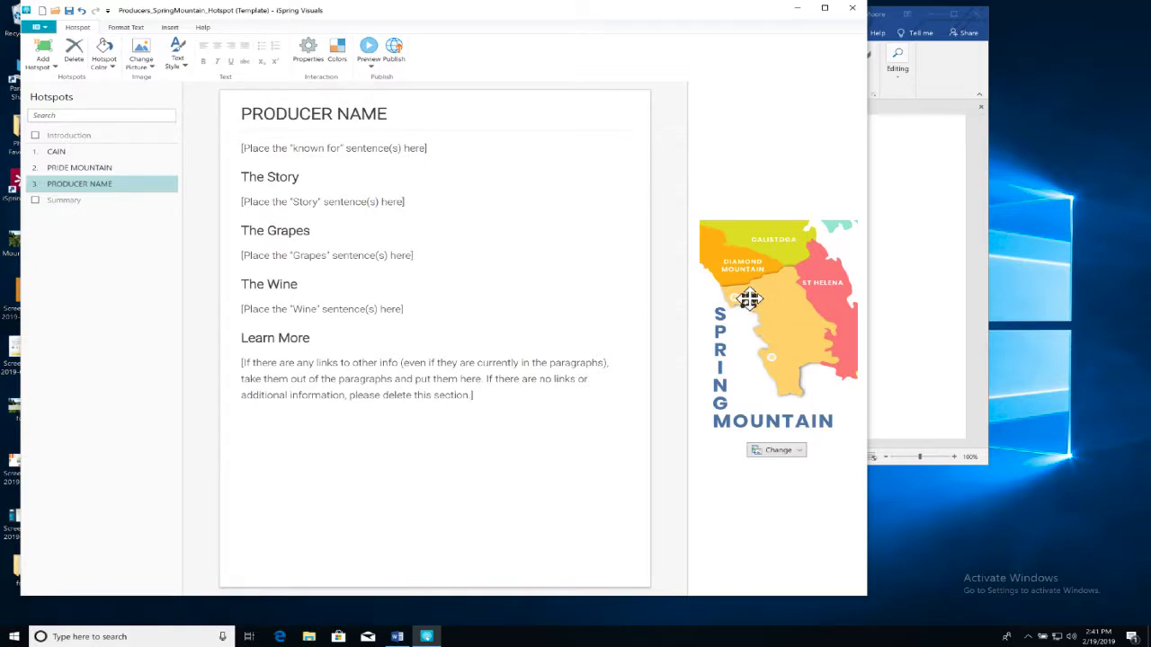
pyautogui.tripleClick(297, 116)
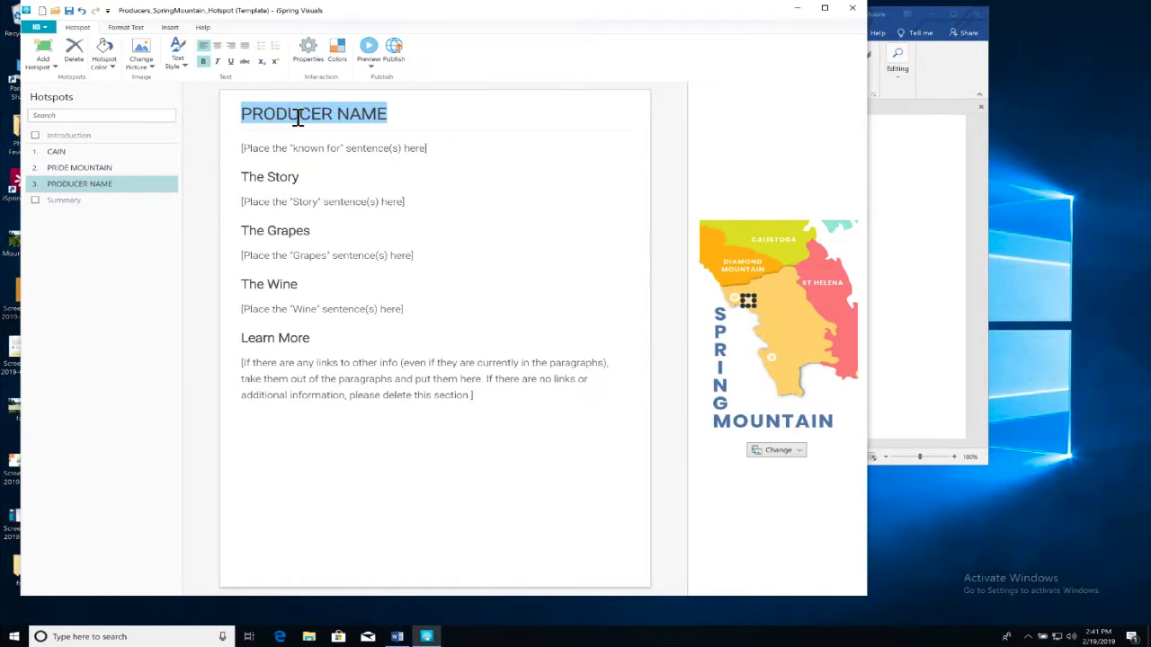
pyautogui.write('SMITH-')
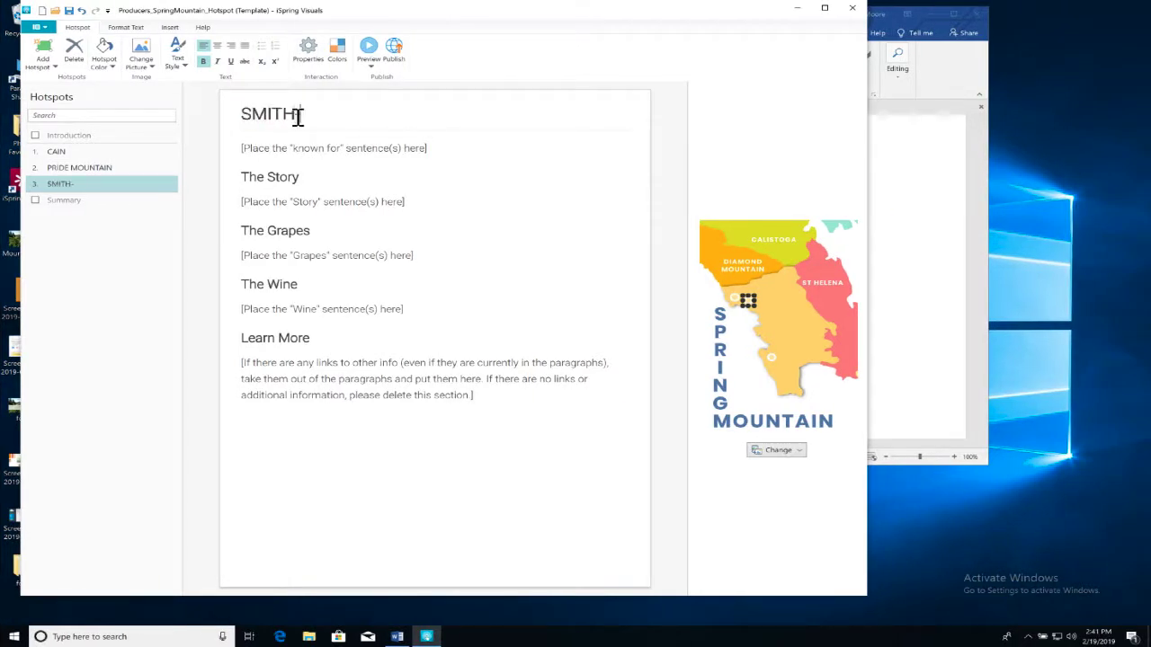
pyautogui.write('MADRONE')
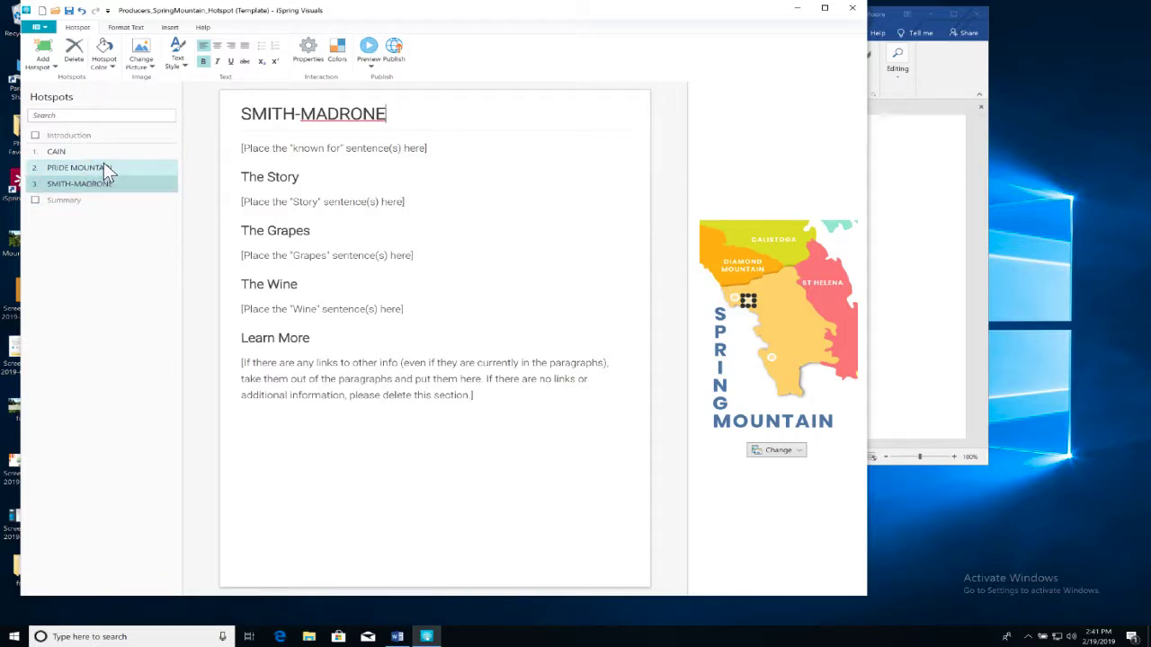
# - Add a fourth, elliptical hotspot about the size of the others and place it inside northern Spring Mountain, east of the Smith-Madrone hotspot
pyautogui.click(54, 66)
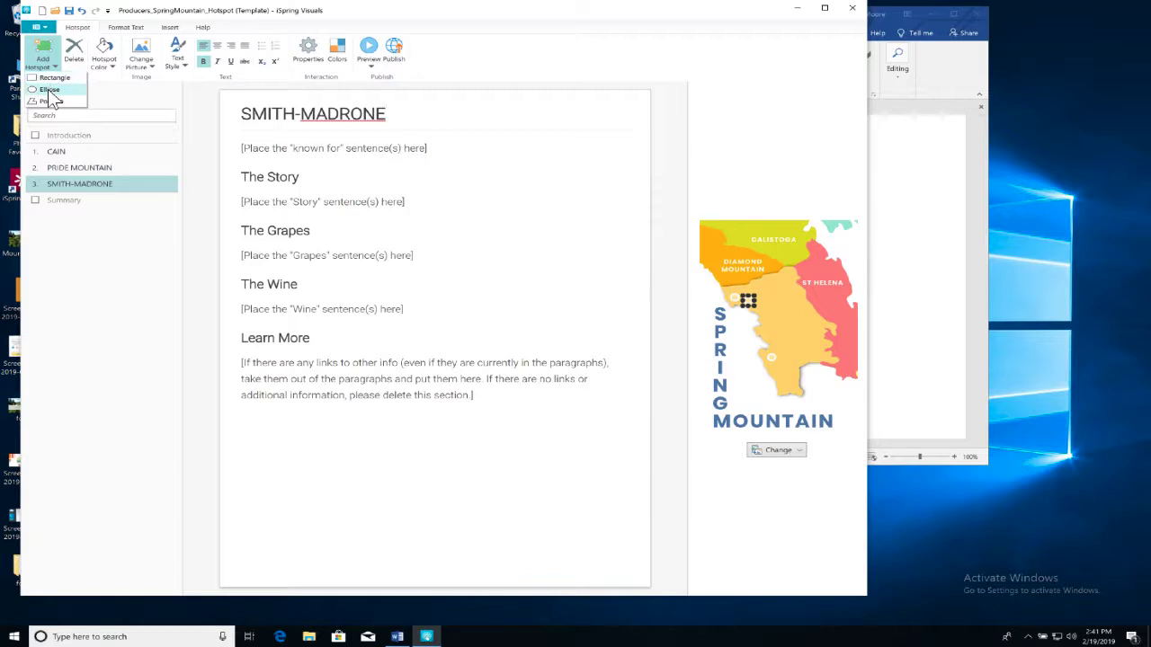
pyautogui.click(49, 90)
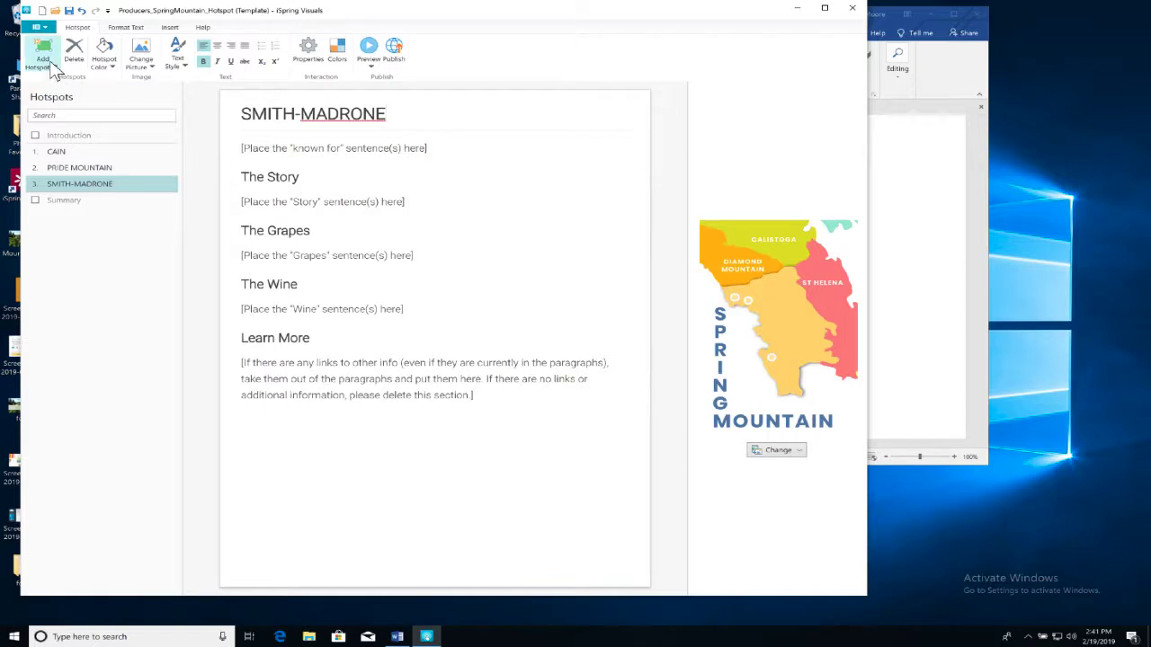
pyautogui.click(51, 66)
pyautogui.click(50, 90)
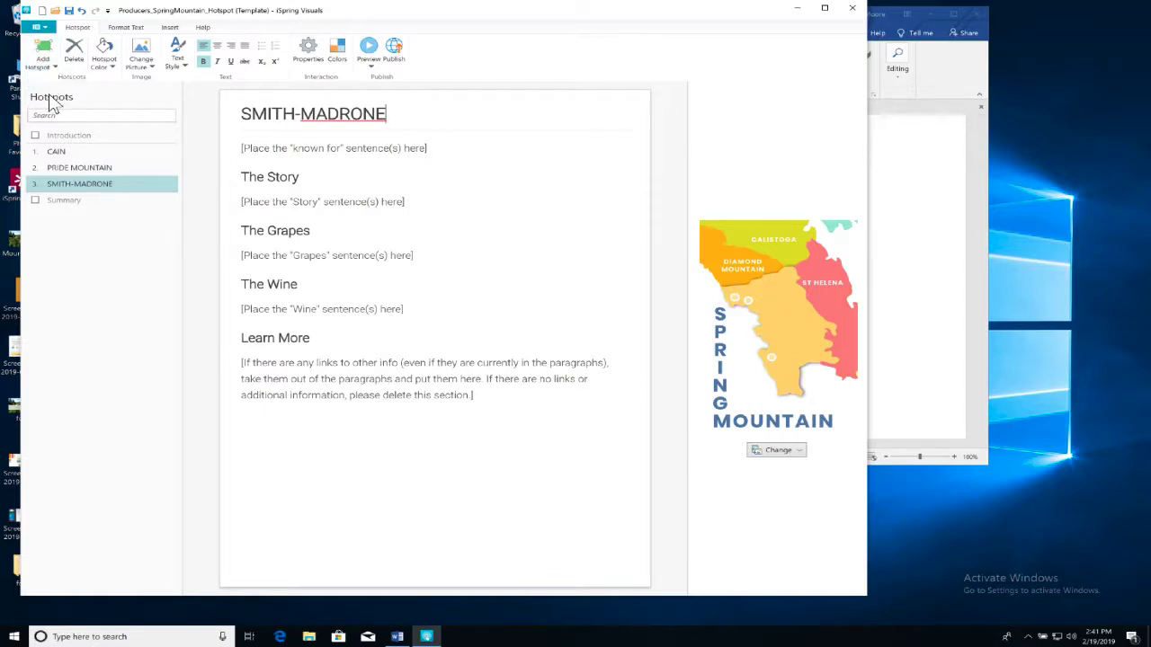
pyautogui.click(49, 184)
pyautogui.click(51, 65)
pyautogui.click(51, 90)
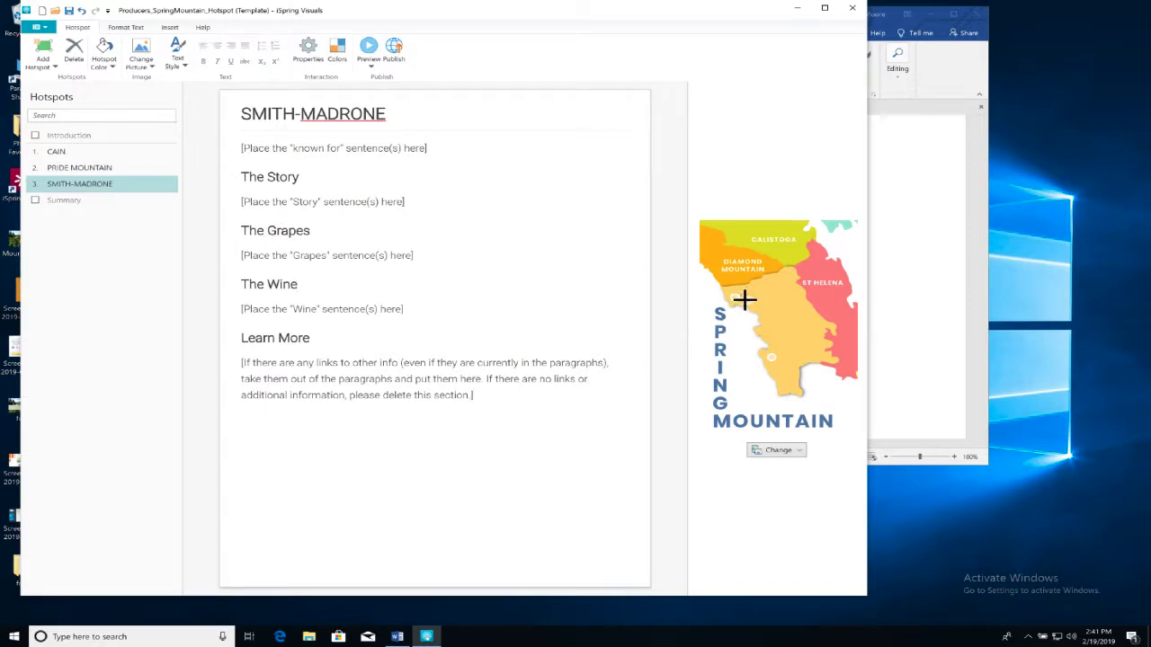
pyautogui.click(747, 299)
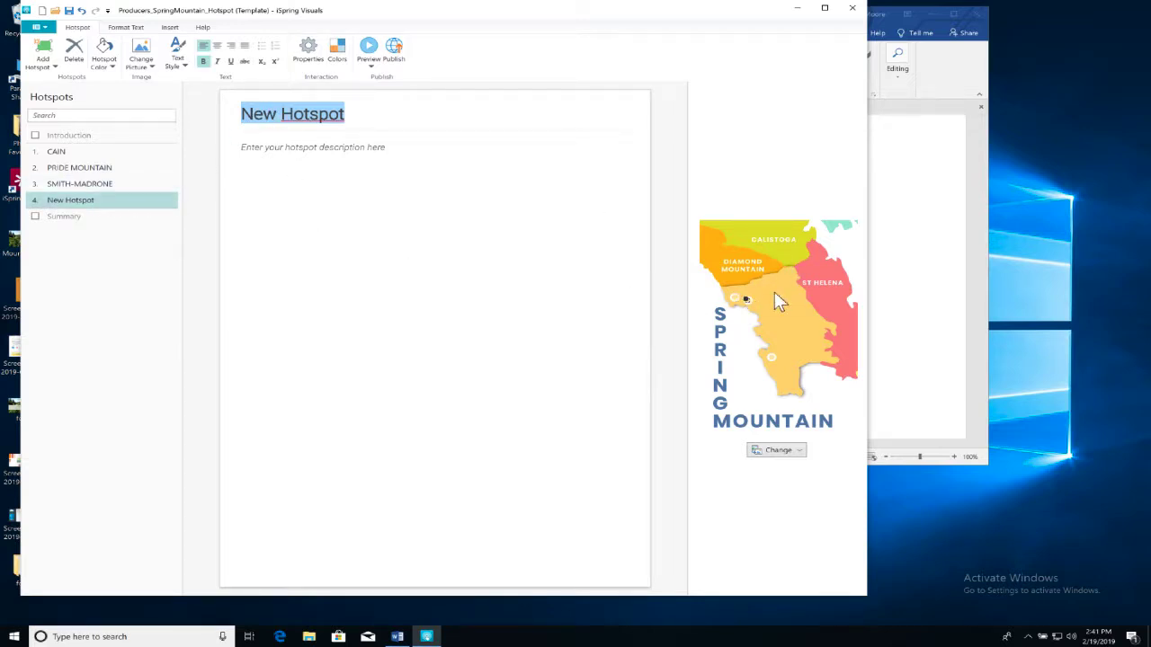
pyautogui.click(745, 301)
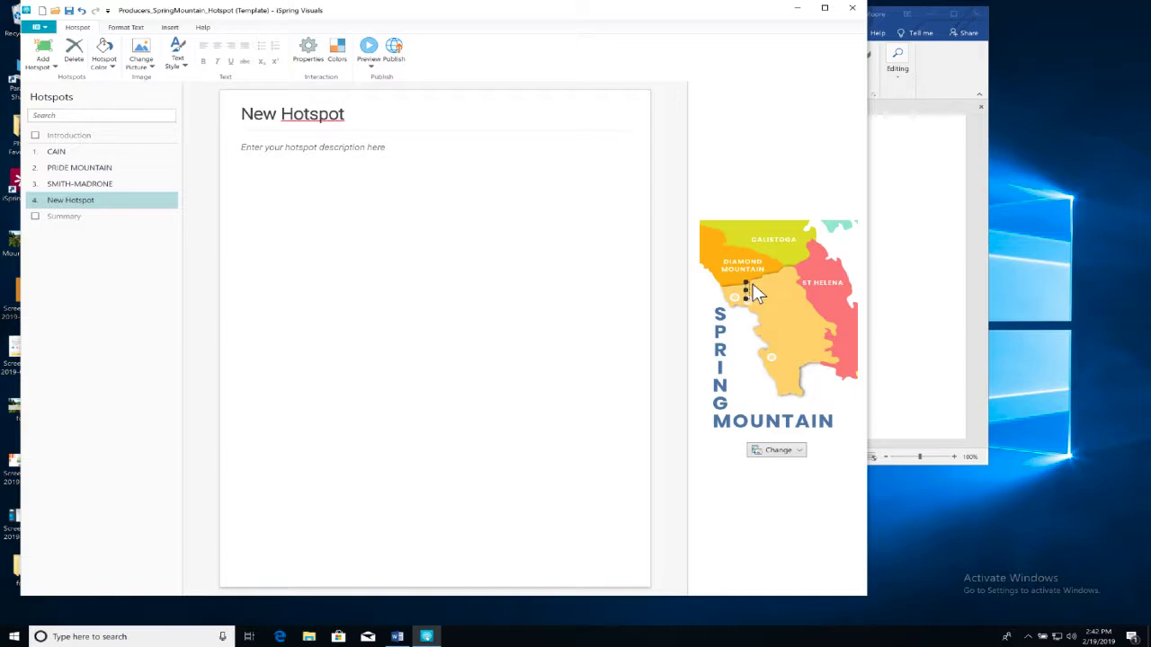
pyautogui.moveTo(745, 291)
pyautogui.mouseDown()
pyautogui.moveTo(725, 292)
pyautogui.moveTo(777, 293)
pyautogui.mouseUp()
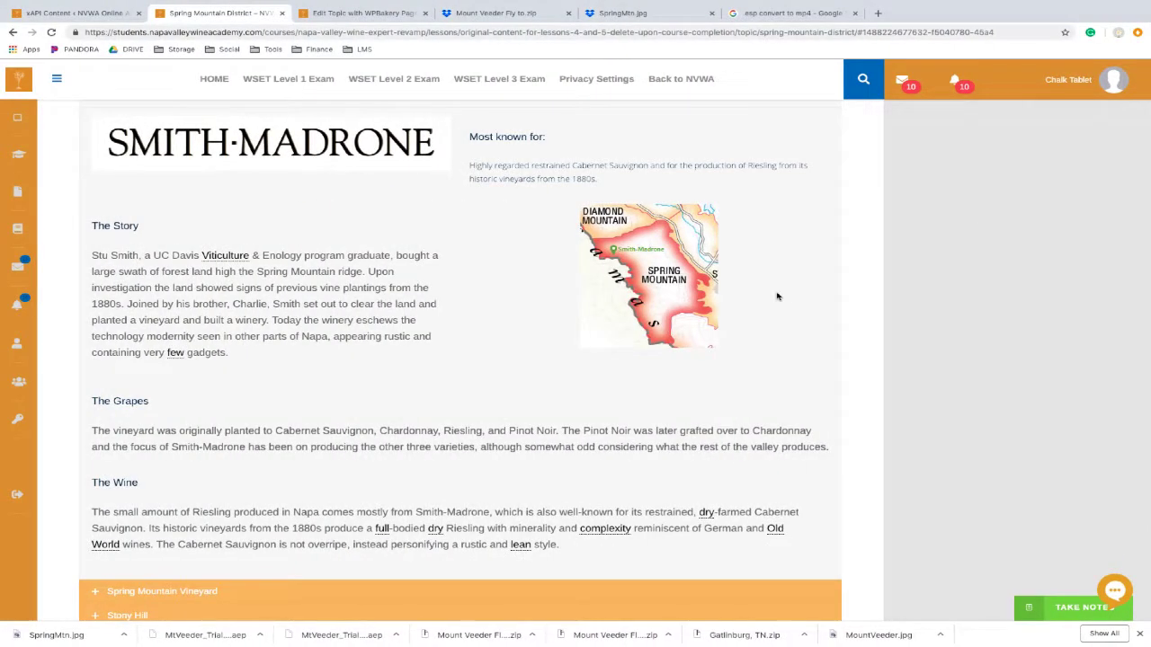
# - In the browser's course topic, expand the Spring Mountain Vineyard entry to check its map location
pyautogui.scroll(-5, 609, 488)
pyautogui.scroll(2, 157, 219)
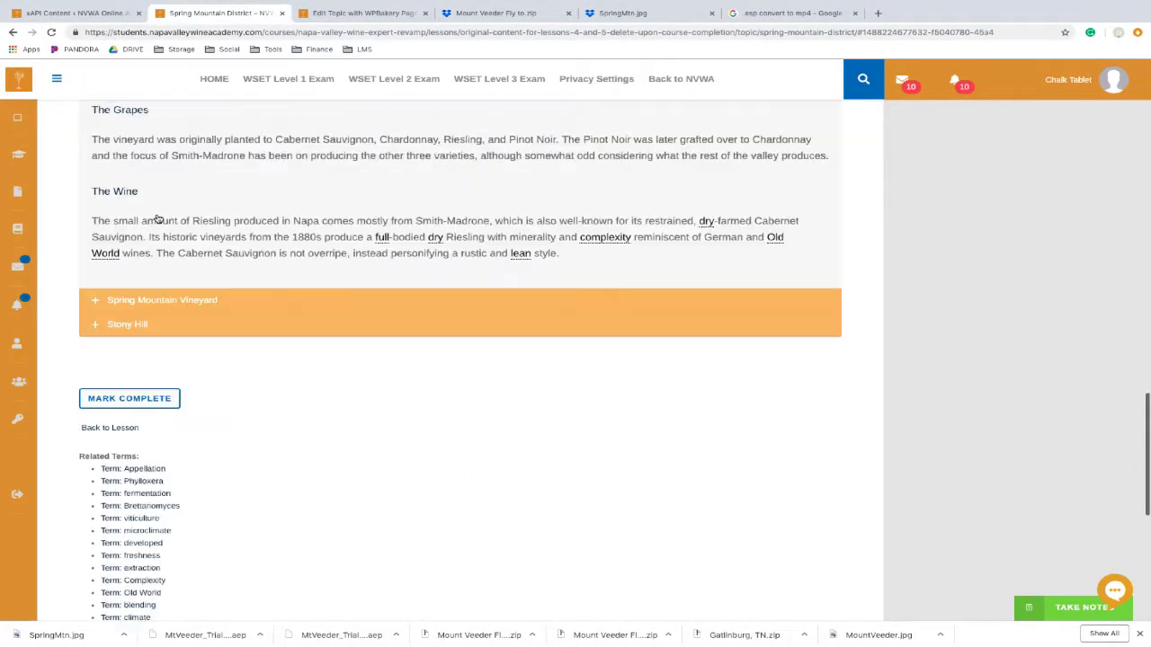
pyautogui.click(139, 300)
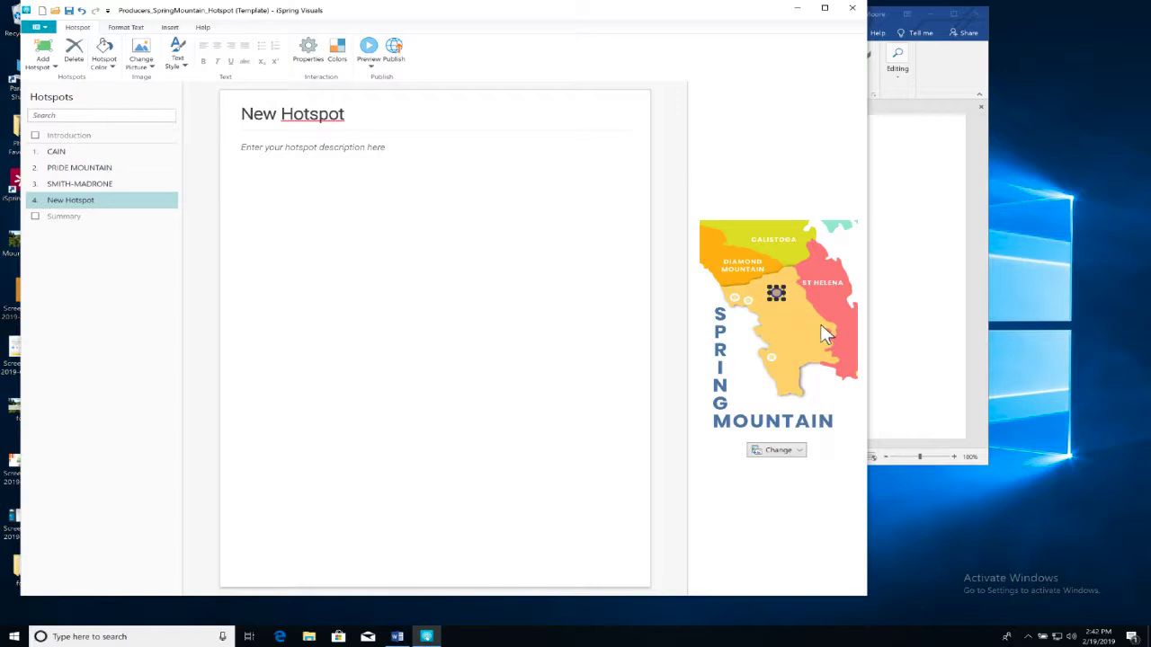
# - In iSpring Visuals, move the new hotspot near Spring Mountain's eastern edge and title it SPRING MOUNTAIN VINEYARD
pyautogui.moveTo(776, 293); pyautogui.dragTo(808, 330)
pyautogui.click(749, 302)
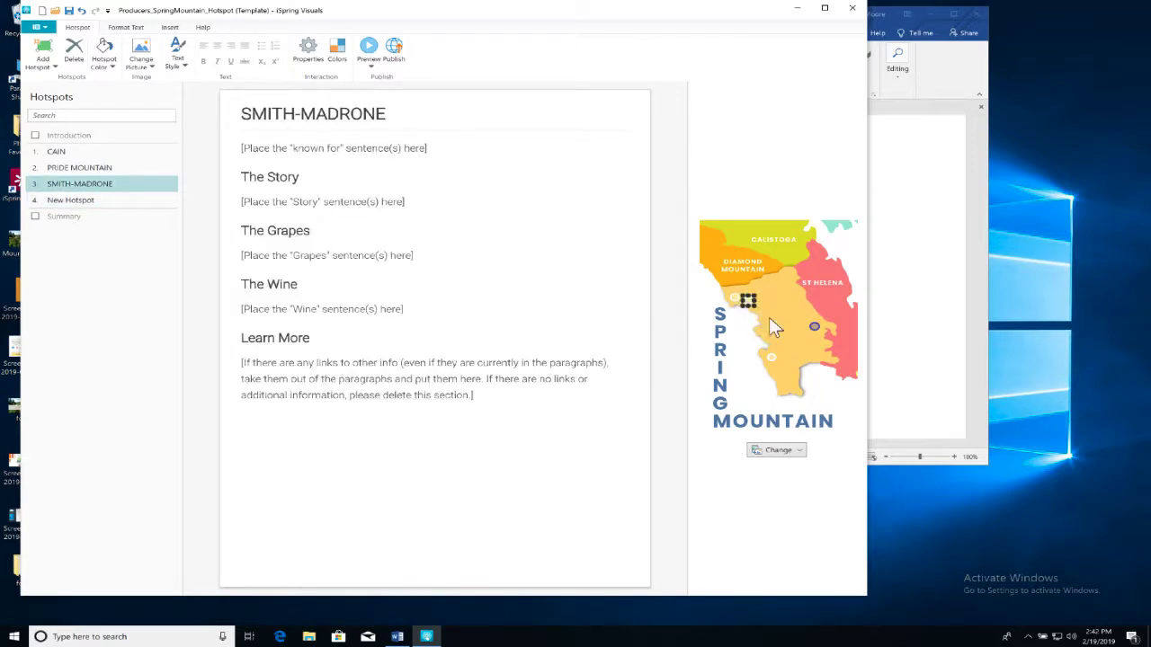
pyautogui.click(816, 331)
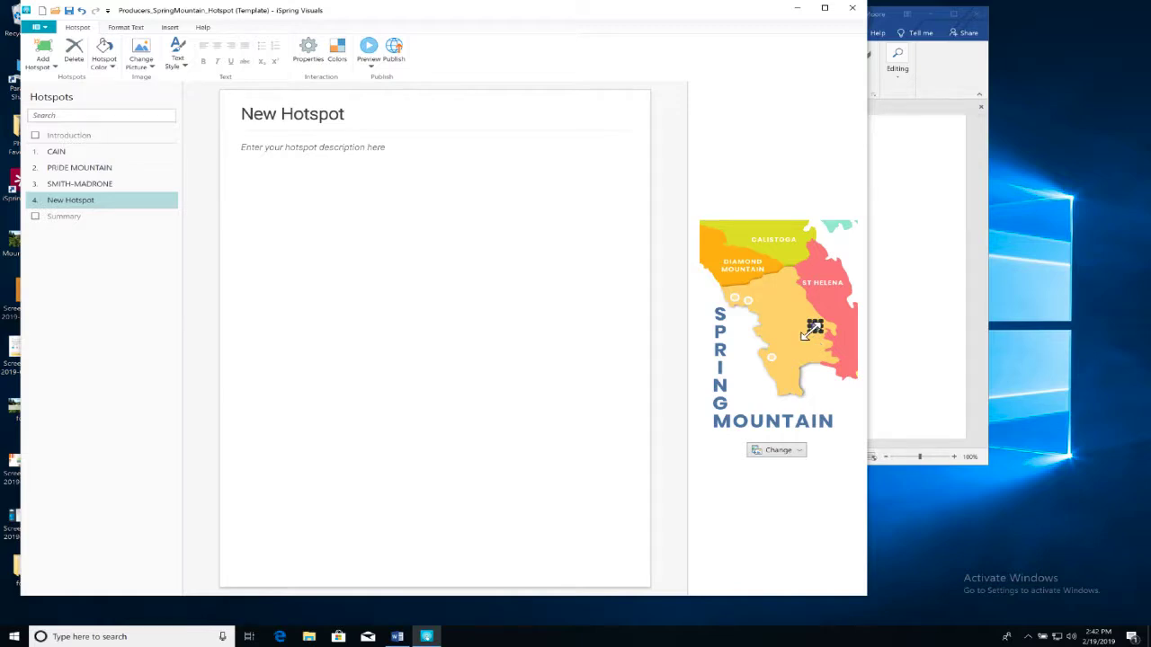
pyautogui.click(748, 299)
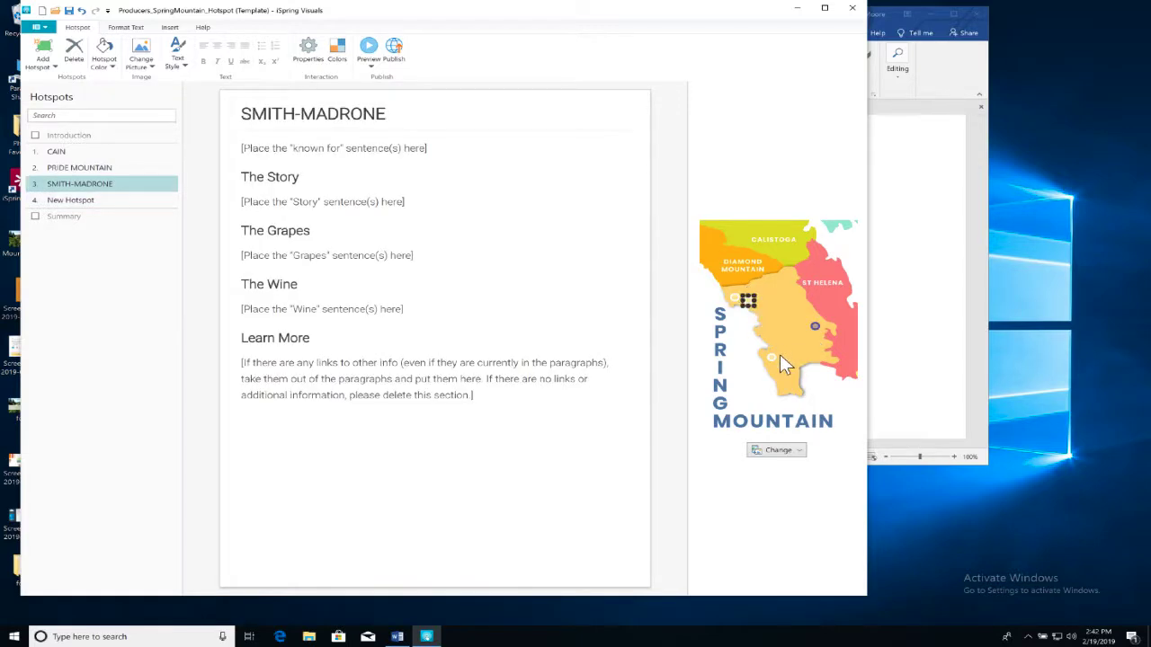
pyautogui.click(816, 329)
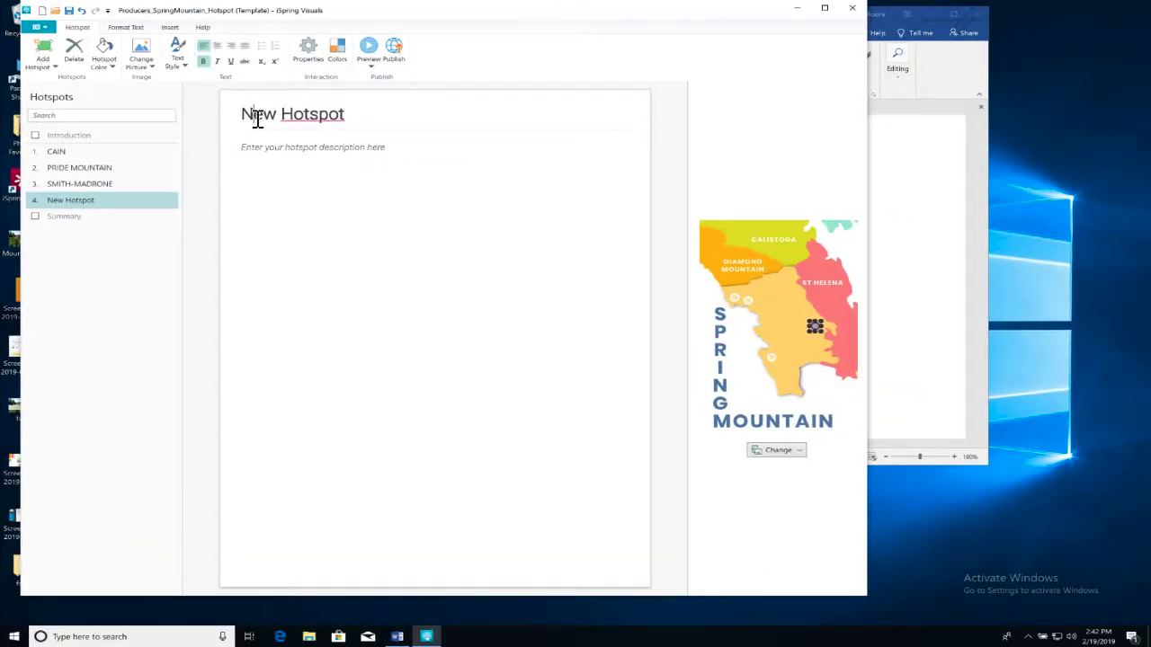
pyautogui.tripleClick(258, 116)
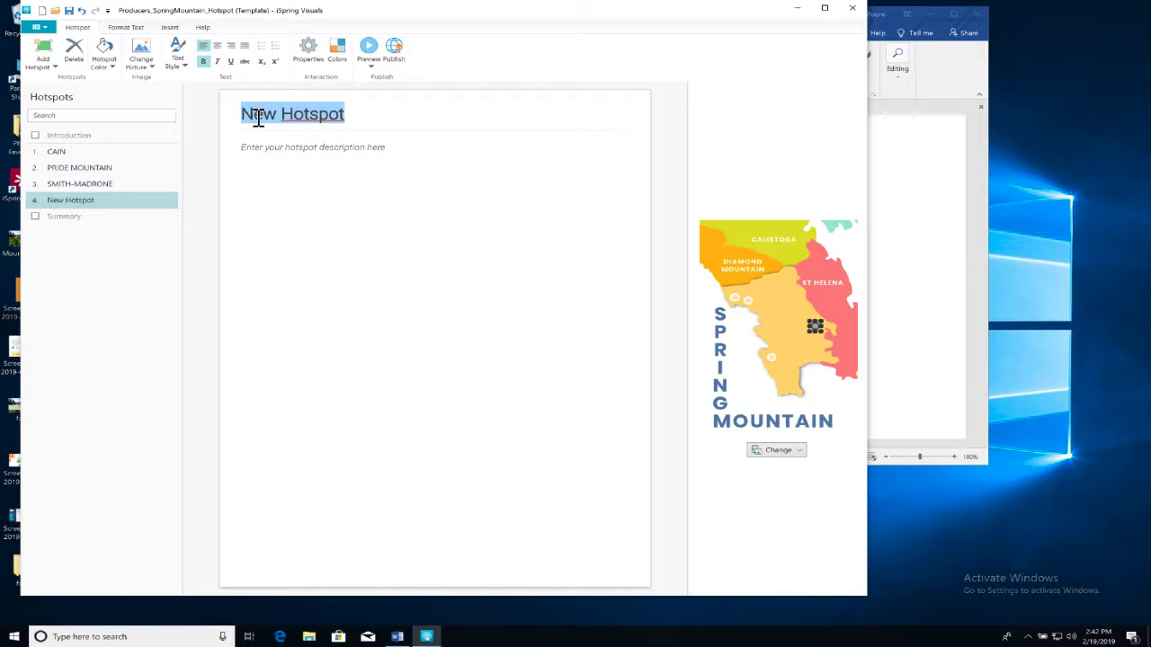
pyautogui.write('SPRING')
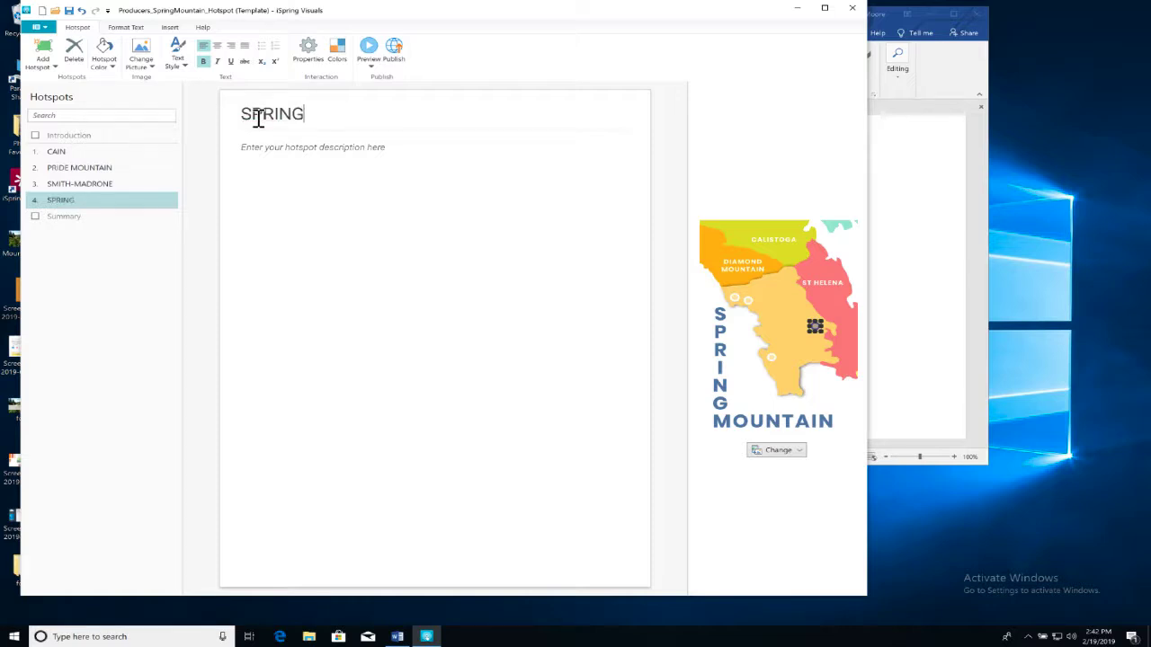
pyautogui.write(' MOUNTAIN VI')
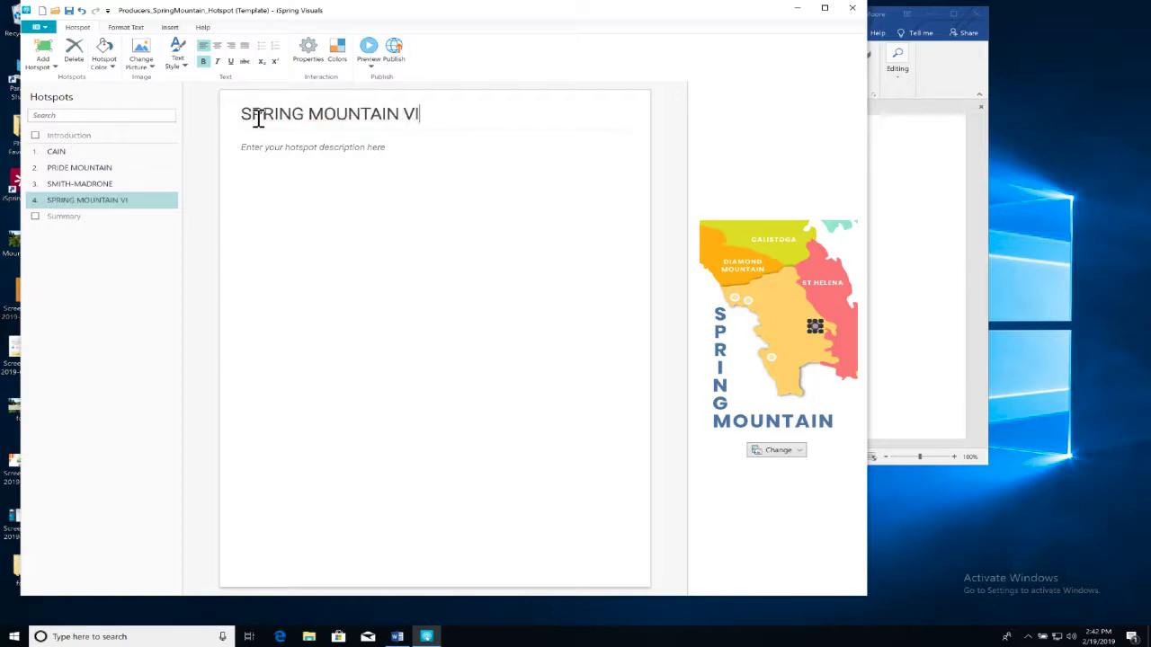
pyautogui.write('NEYARD')
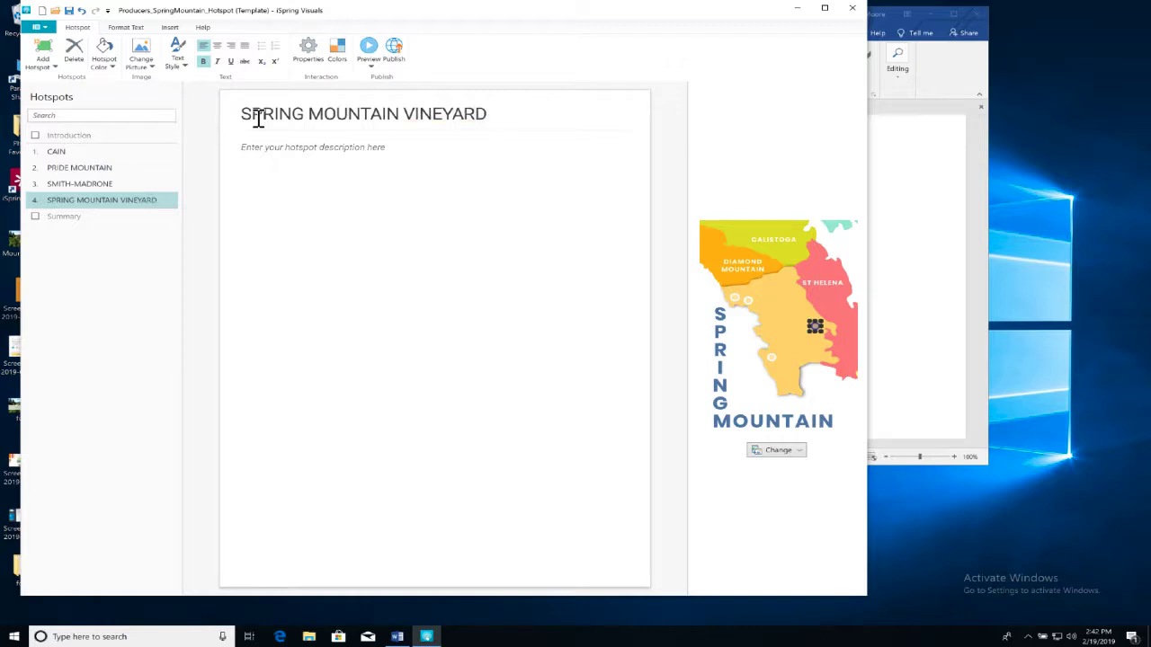
pyautogui.click(42, 60)
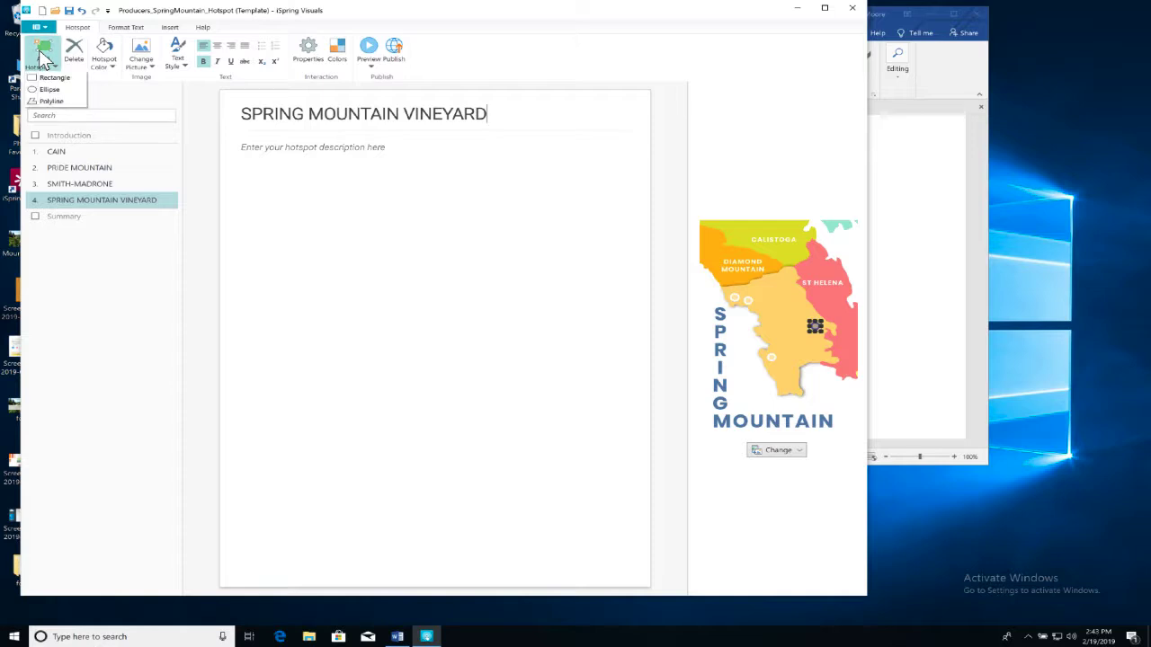
pyautogui.click(48, 90)
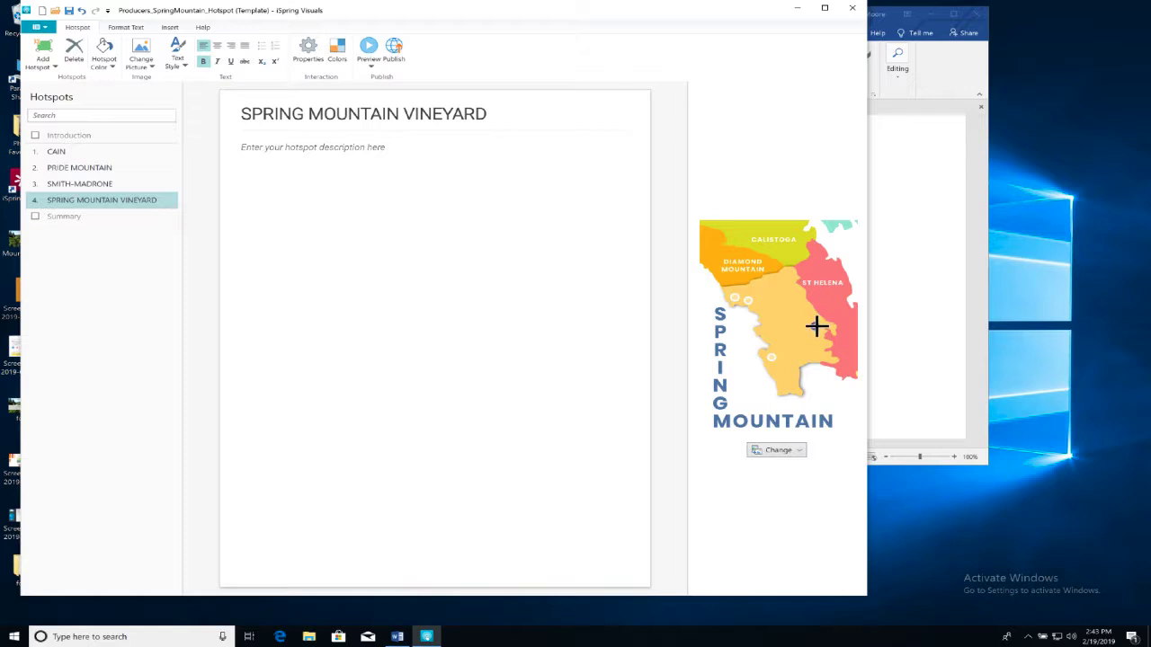
pyautogui.click(815, 327)
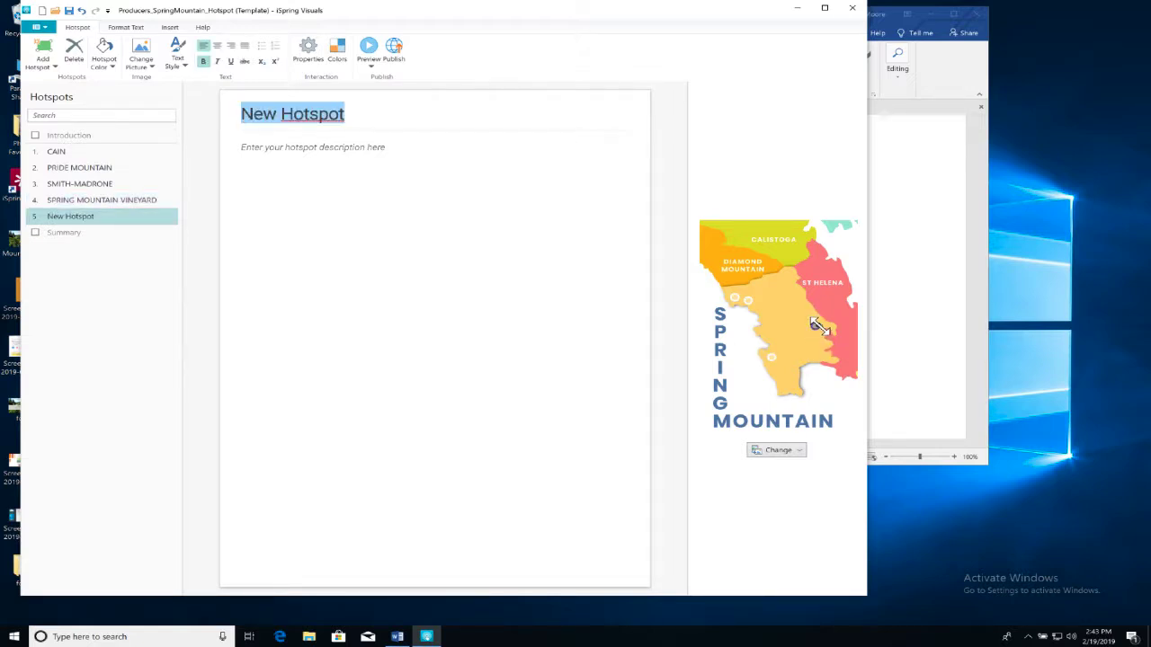
pyautogui.moveTo(820, 327); pyautogui.dragTo(811, 318)
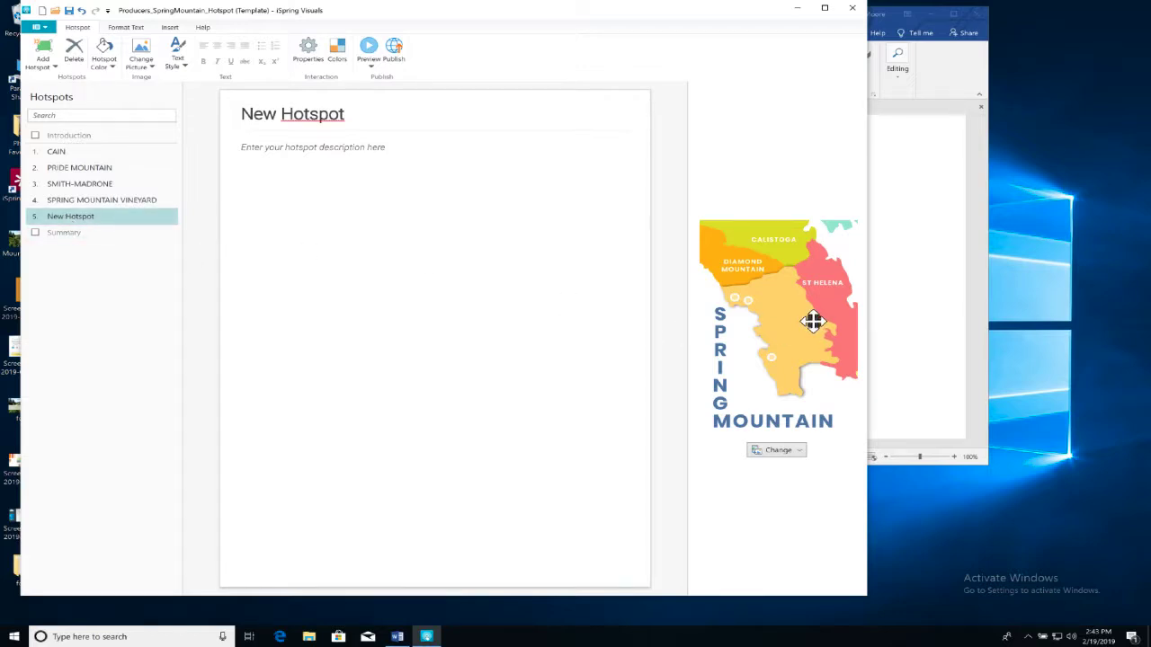
pyautogui.moveTo(812, 321); pyautogui.dragTo(784, 315)
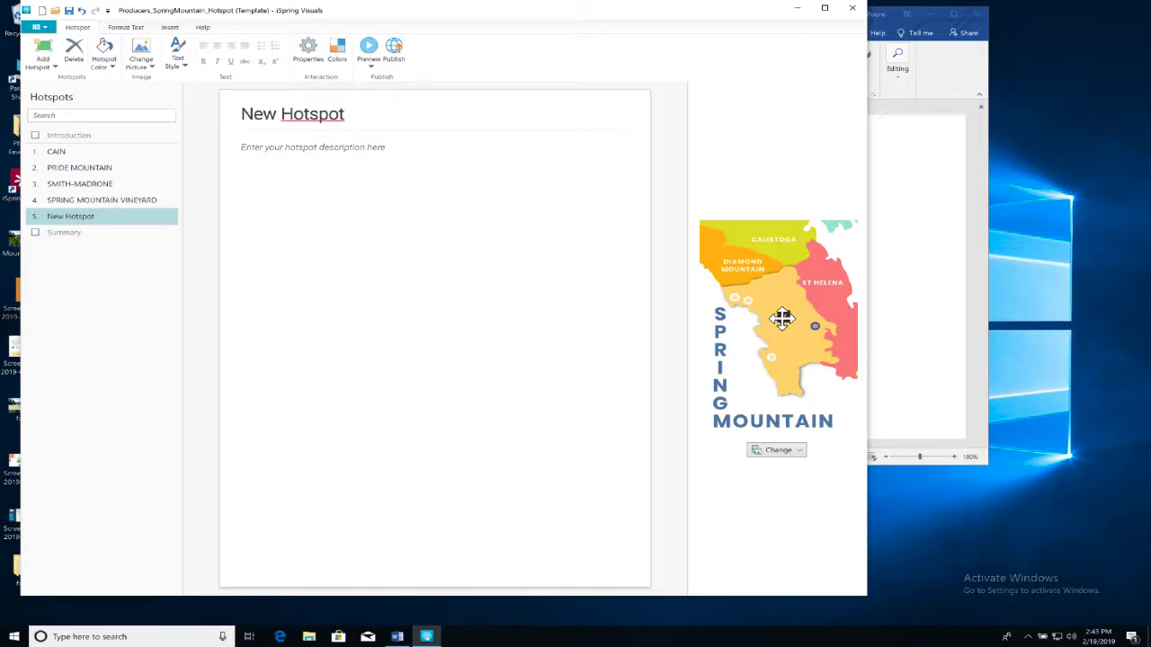
pyautogui.click(74, 52)
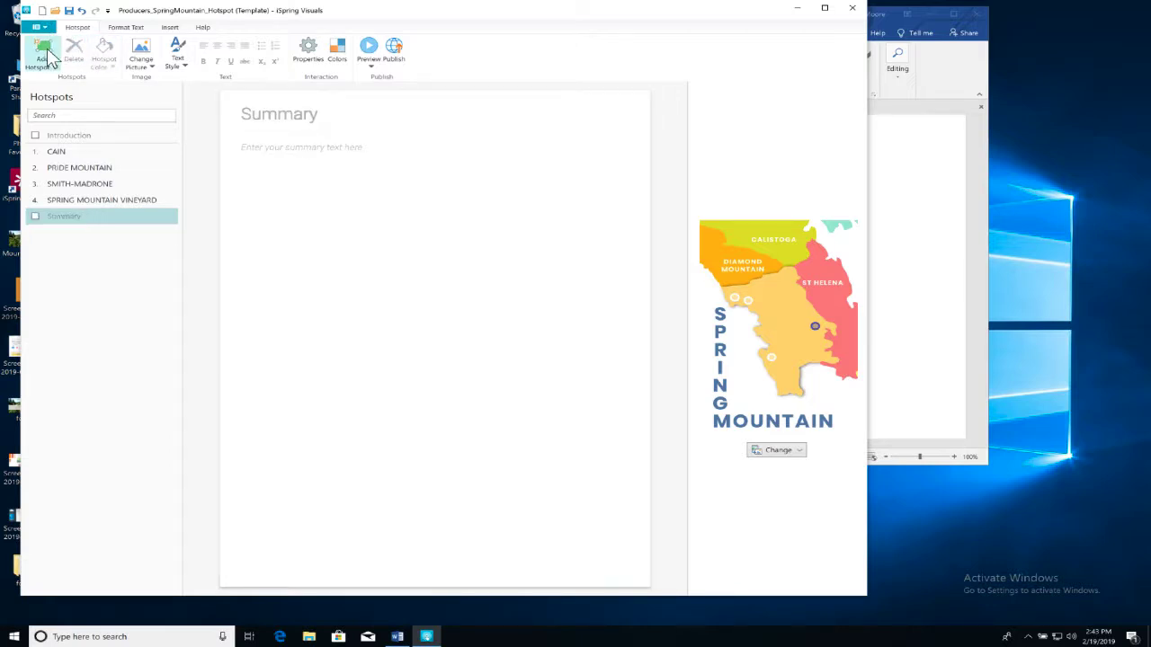
# - Add a fifth, elliptical hotspot in central Spring Mountain, just west of the Spring Mountain Vineyard hotspot and about the same size
pyautogui.click(49, 59)
pyautogui.click(47, 95)
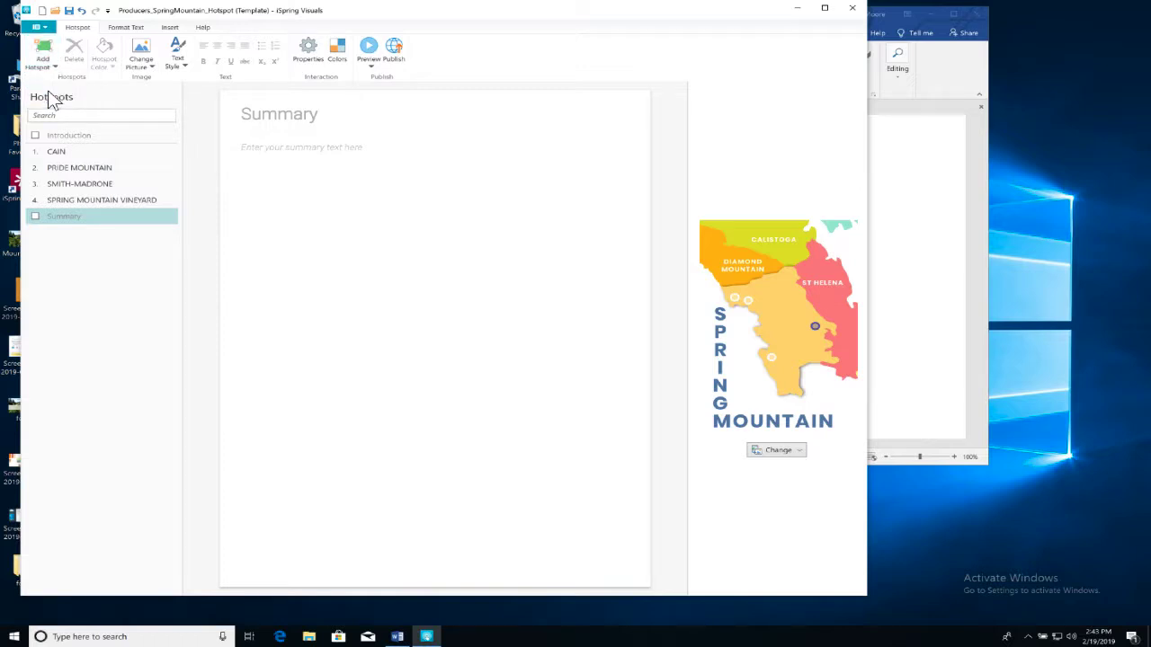
pyautogui.click(790, 324)
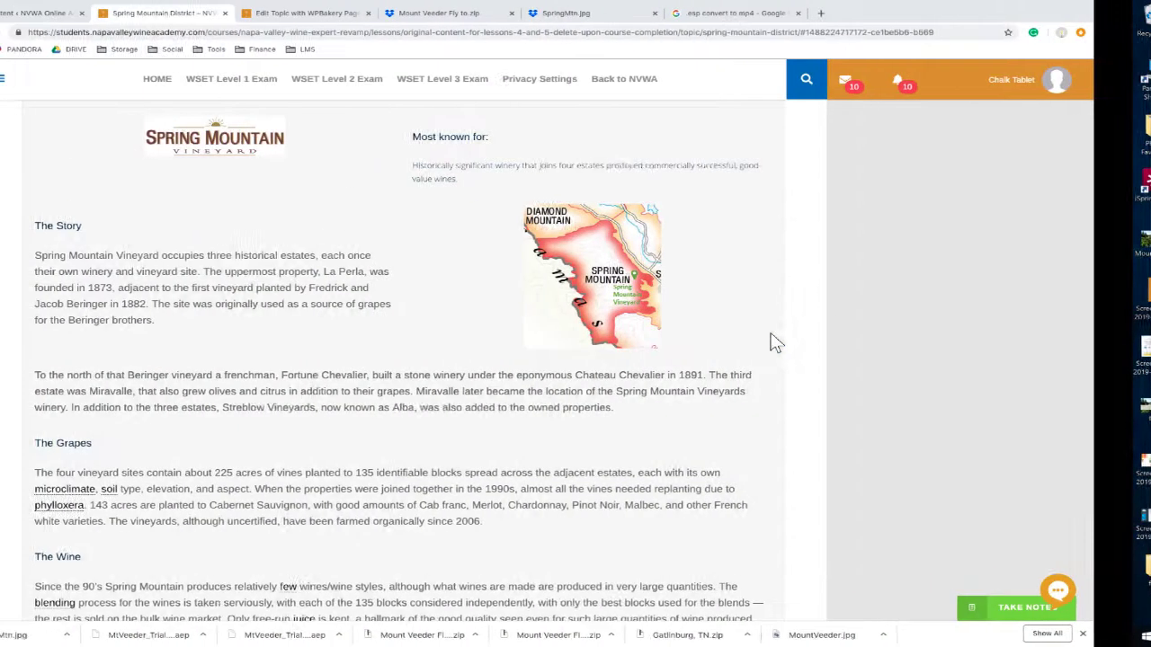
# - In the browser's course topic, expand the Stony Hill entry to check its map location
pyautogui.scroll(-5, 540, 396)
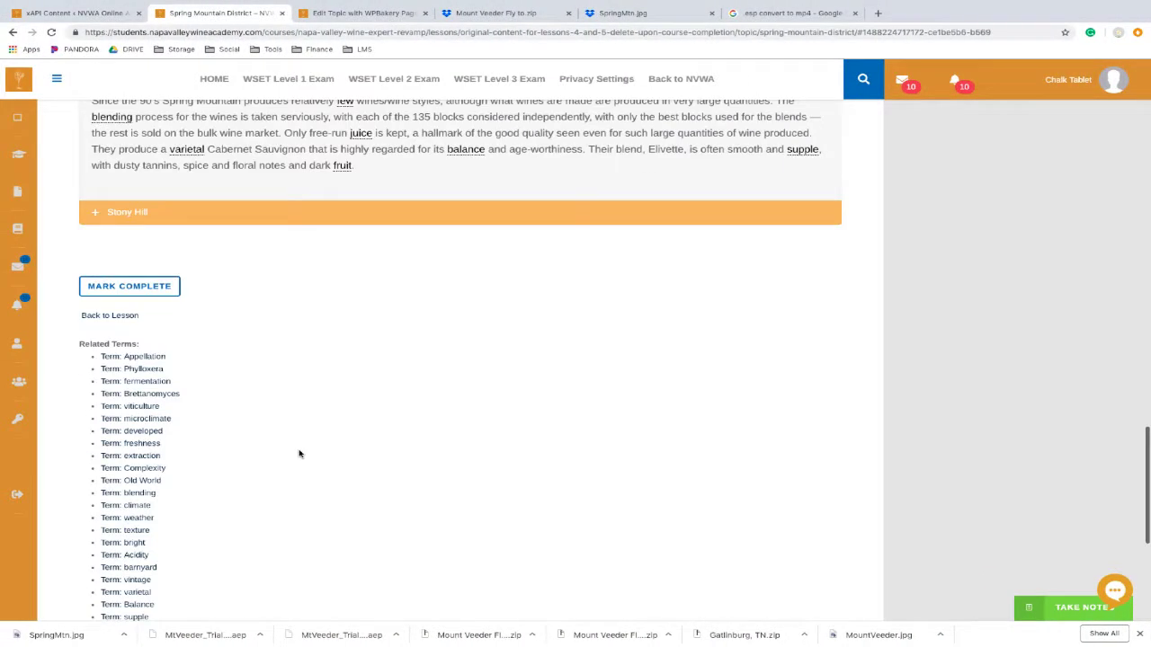
pyautogui.click(121, 216)
pyautogui.scroll(5, 368, 419)
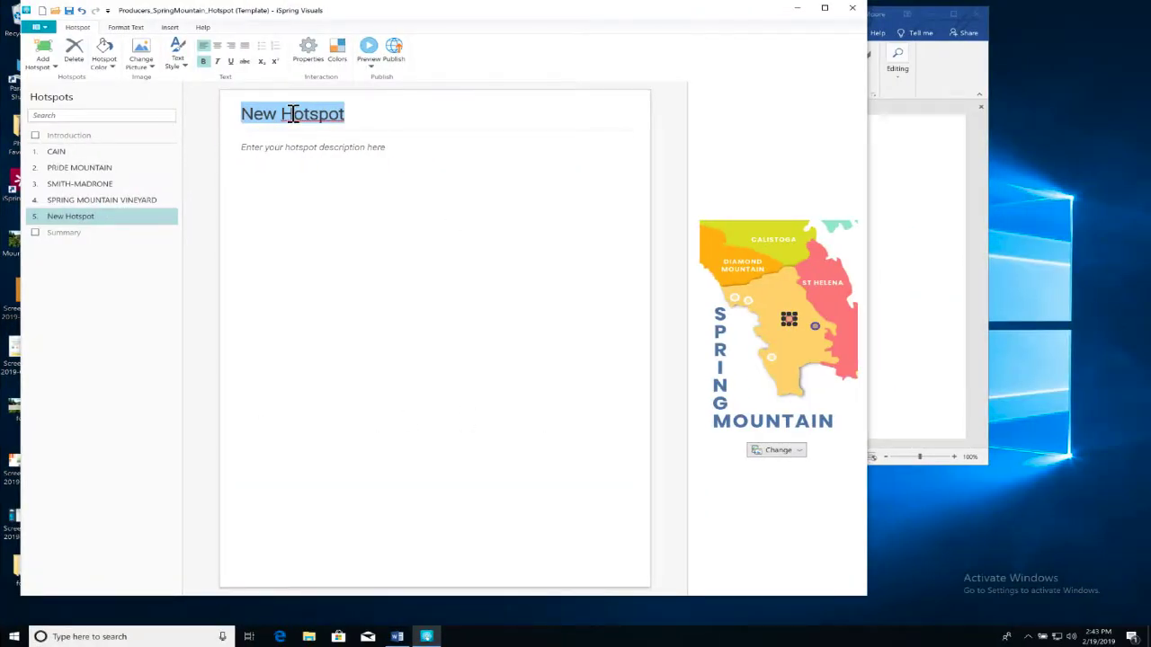
# - In iSpring Visuals, title the new hotspot STONY HILL and move it just north of the Smith-Madrone hotspot, below the Diamond Mountain label
pyautogui.write('STONY HILL')
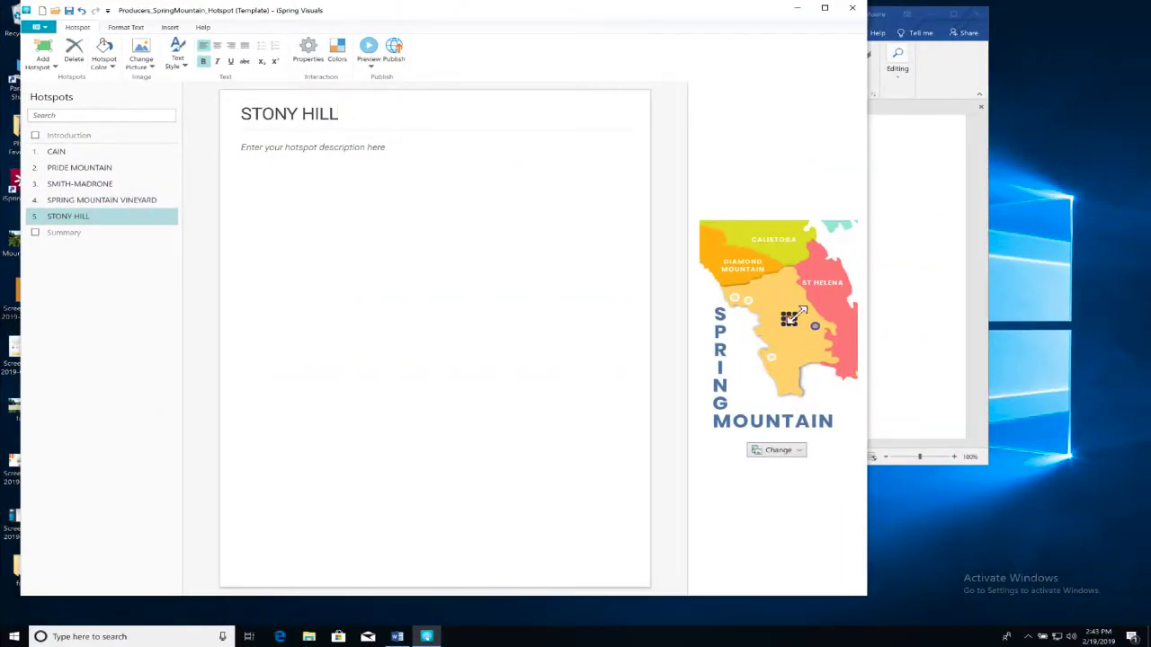
pyautogui.moveTo(789, 316); pyautogui.dragTo(746, 288)
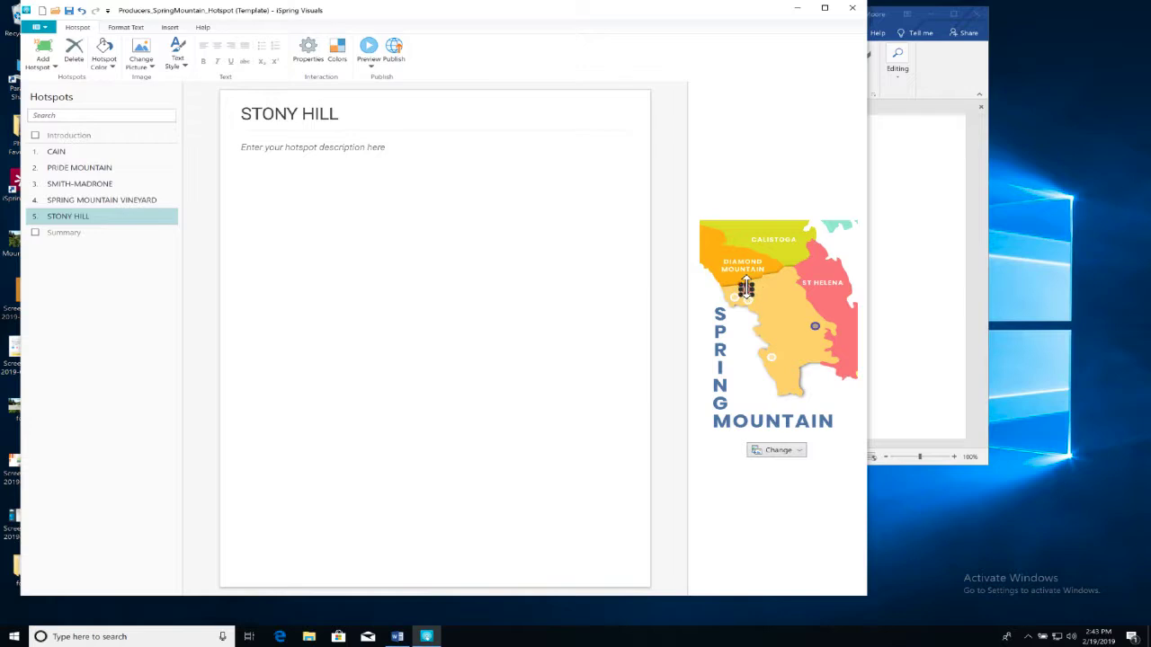
pyautogui.click(771, 364)
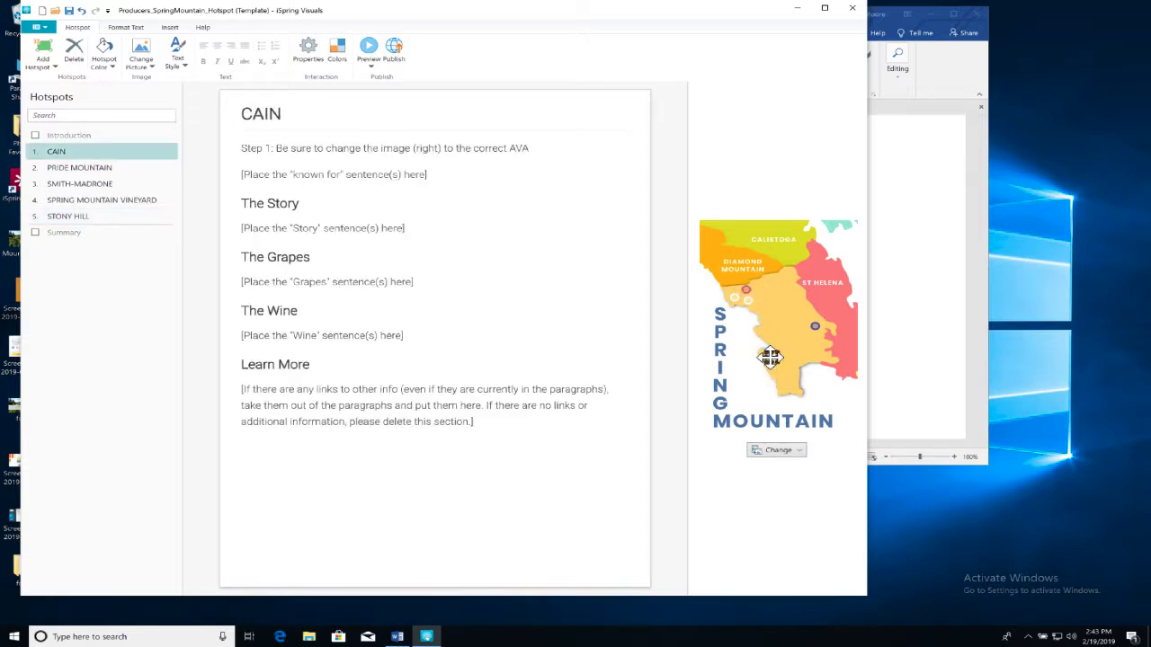
pyautogui.click(746, 293)
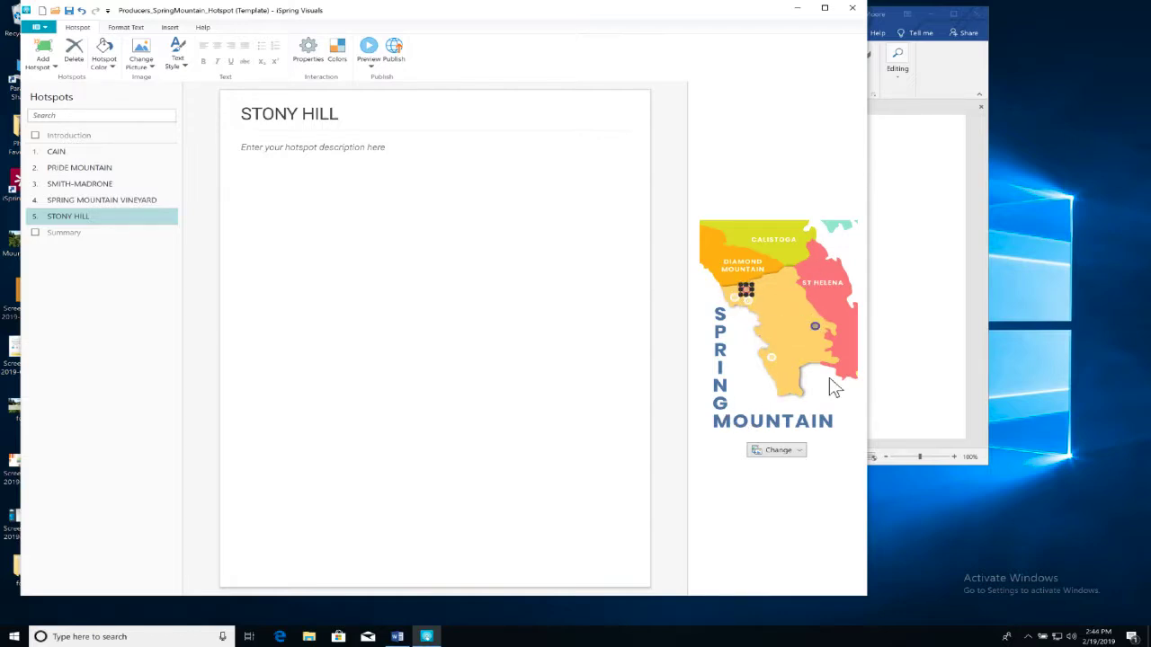
# - Copy the CAIN hotspot's full placeholder description, from "Step 1" through the "Learn More" text, into the SPRING MOUNTAIN VINEYARD hotspot
pyautogui.click(55, 154)
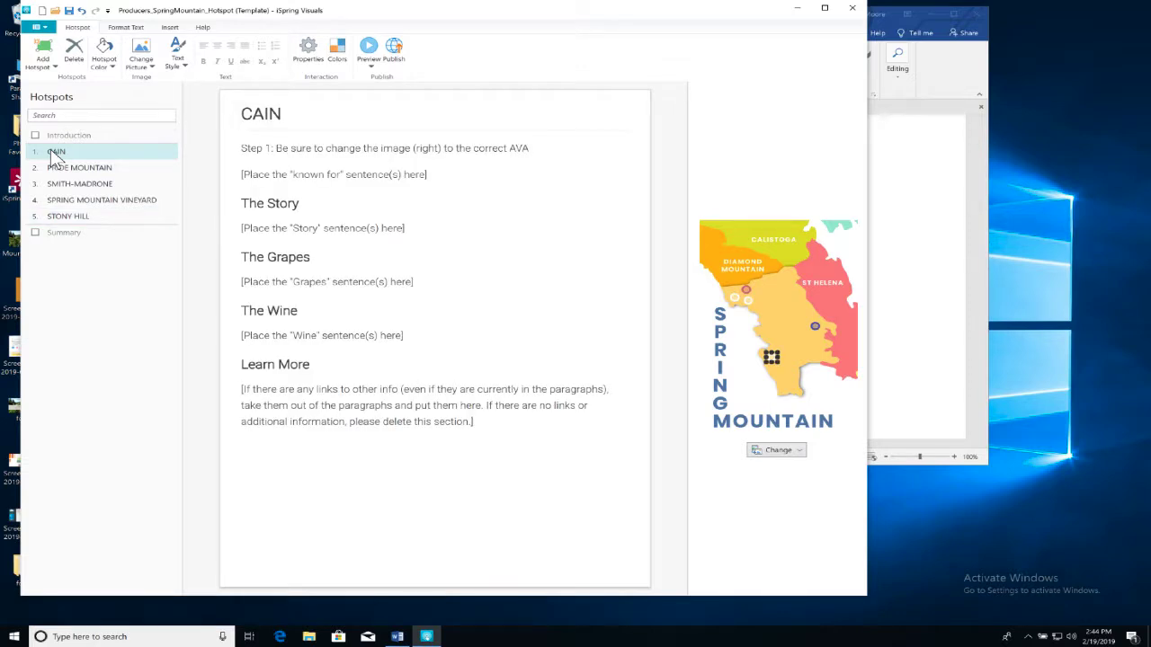
pyautogui.moveTo(240, 148); pyautogui.dragTo(483, 419)
pyautogui.rightClick(446, 413)
pyautogui.click(467, 416)
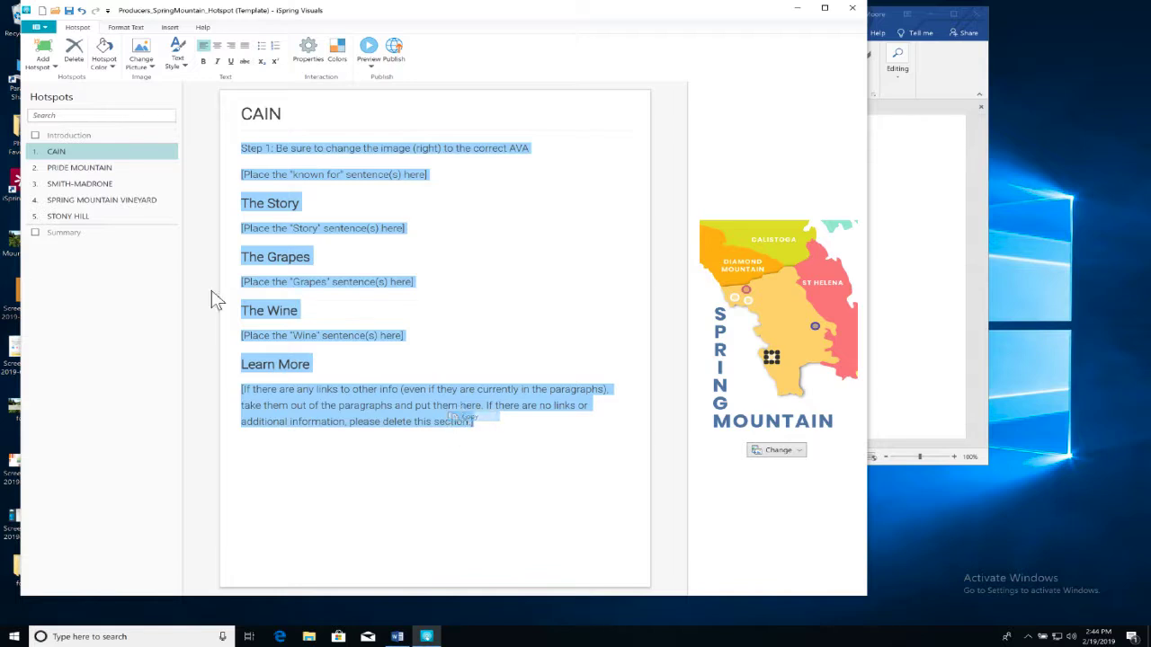
pyautogui.click(81, 201)
pyautogui.click(263, 152)
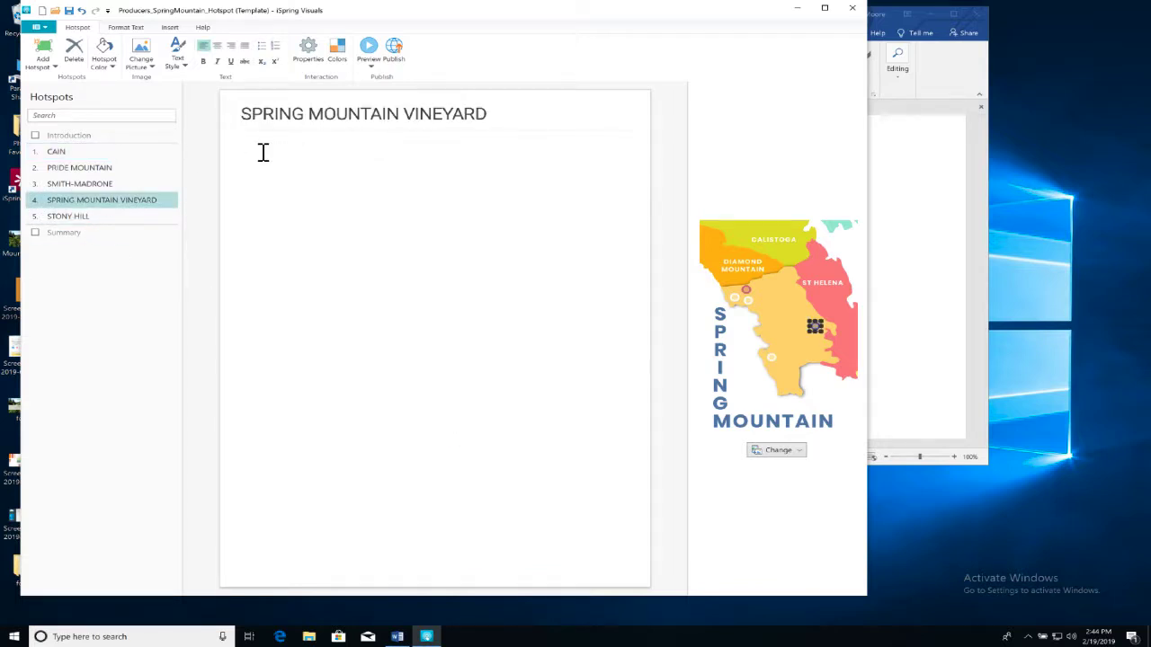
pyautogui.hotkey('ctrl', 'v')
# - Paste the same placeholder description into the STONY HILL hotspot
pyautogui.click(69, 216)
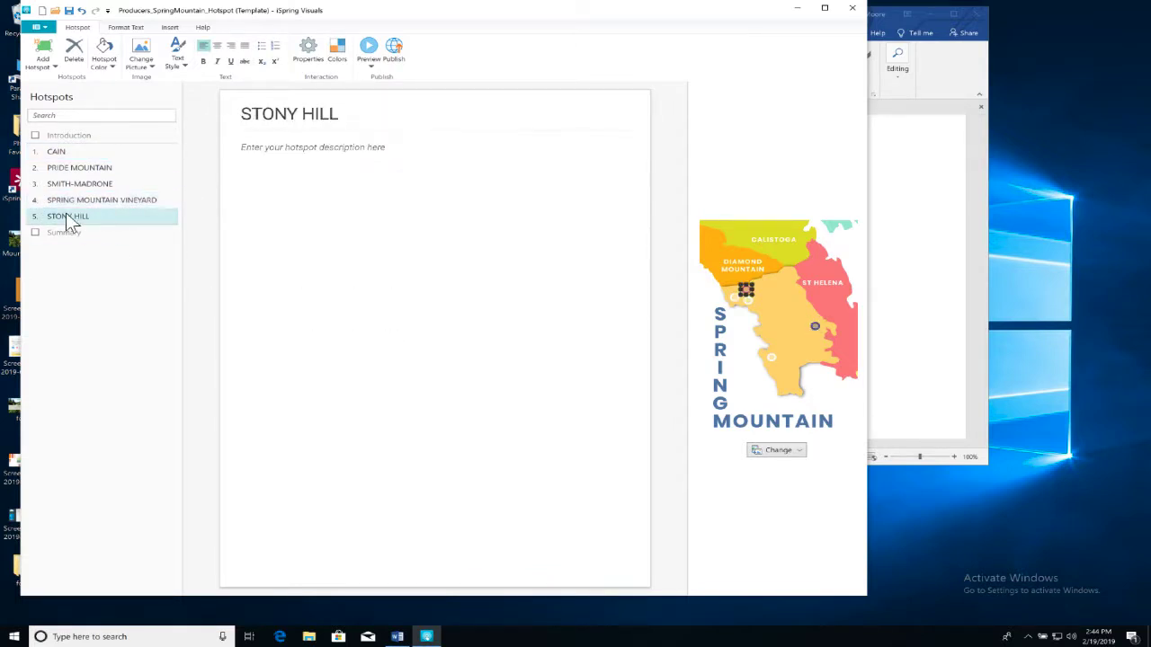
pyautogui.click(255, 164)
pyautogui.hotkey('ctrl', 'v')
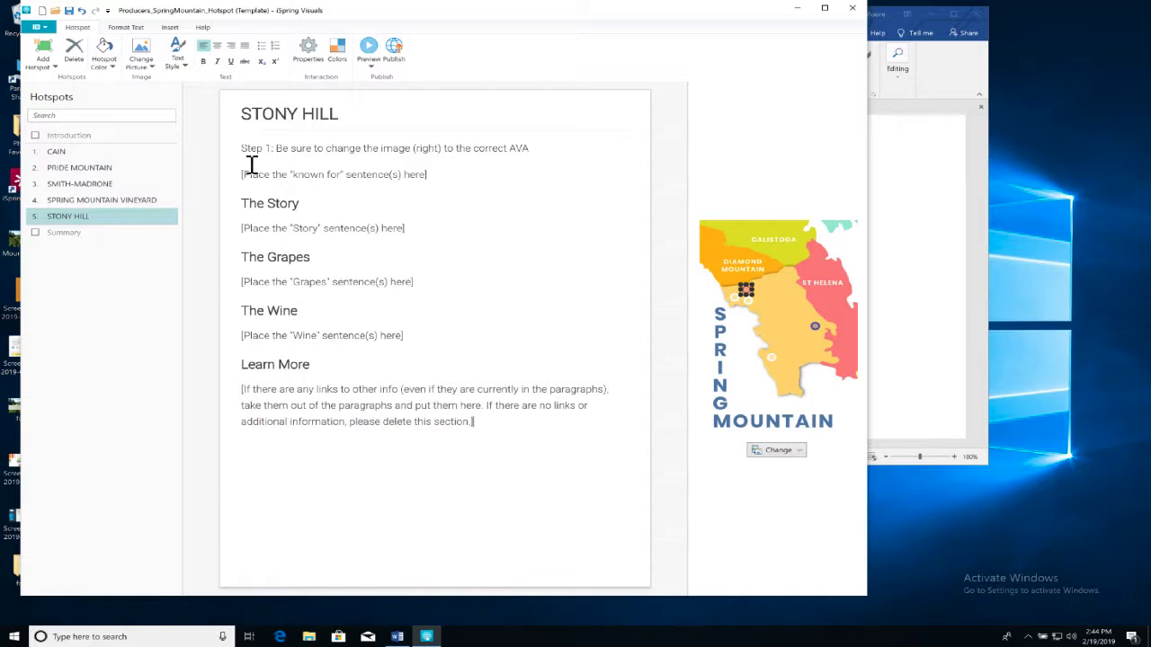
# - Open the CAIN hotspot and select the Stony Hill profile text in the browser's course topic, starting at "Most known for"
pyautogui.click(56, 151)
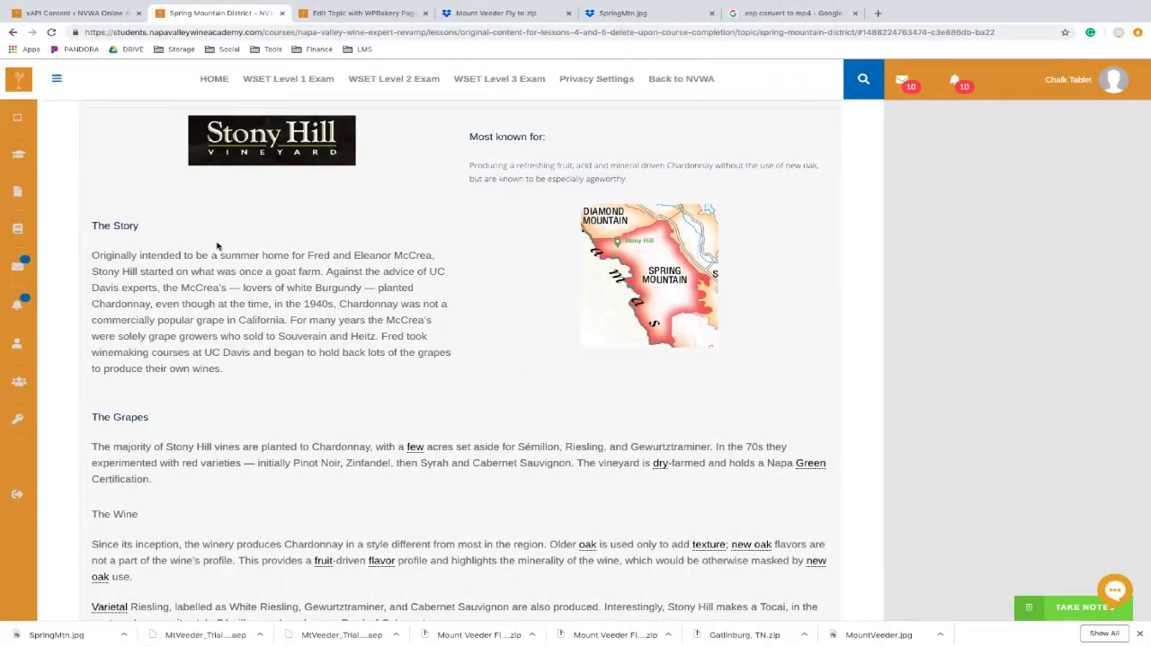
pyautogui.moveTo(471, 134); pyautogui.dragTo(591, 460)
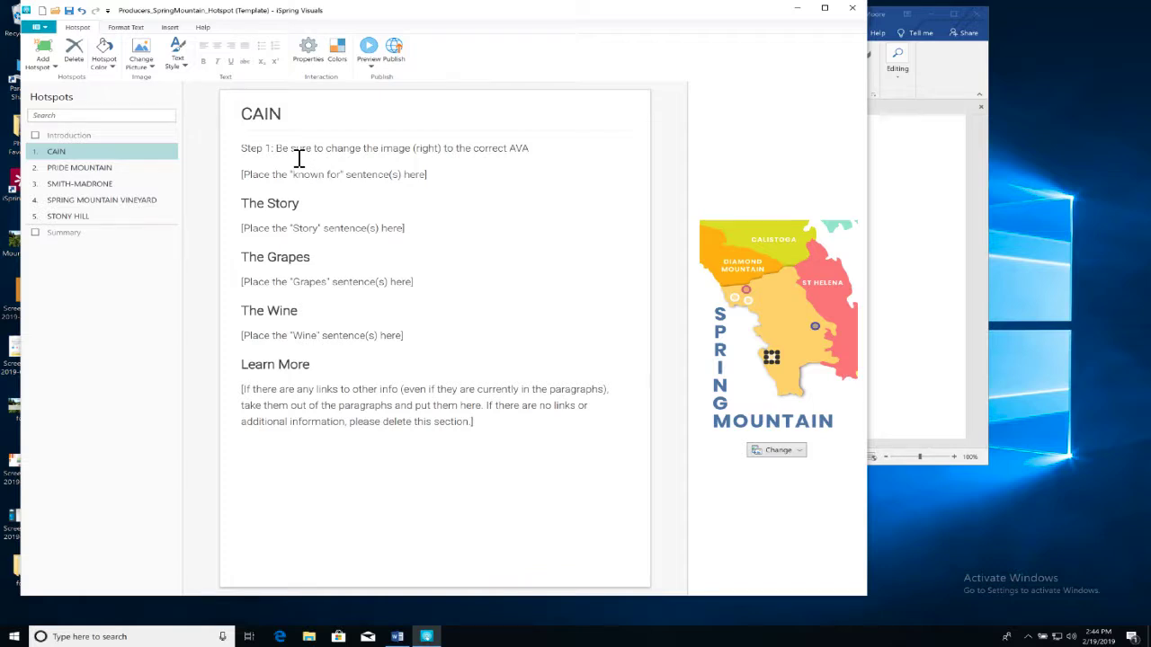
pyautogui.click(910, 251)
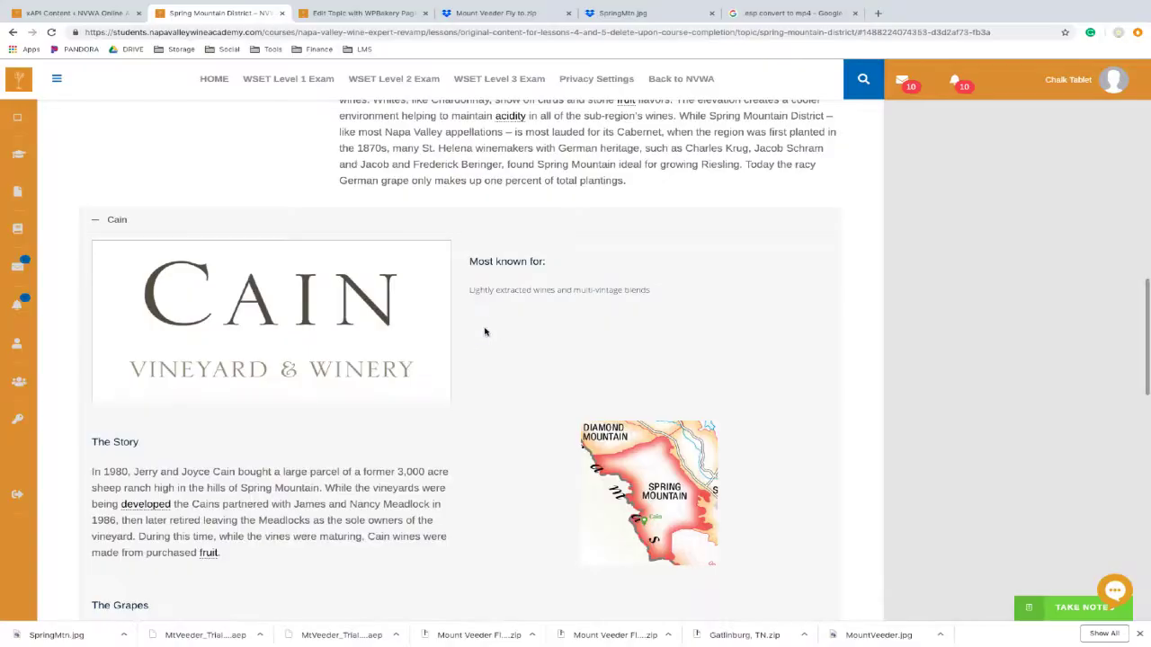
# - In the browser's course topic, copy the Cain entry's text from "Most known for" through the end of "The Wine"
pyautogui.moveTo(469, 260); pyautogui.dragTo(459, 587)
pyautogui.scroll(-2, 506, 476)
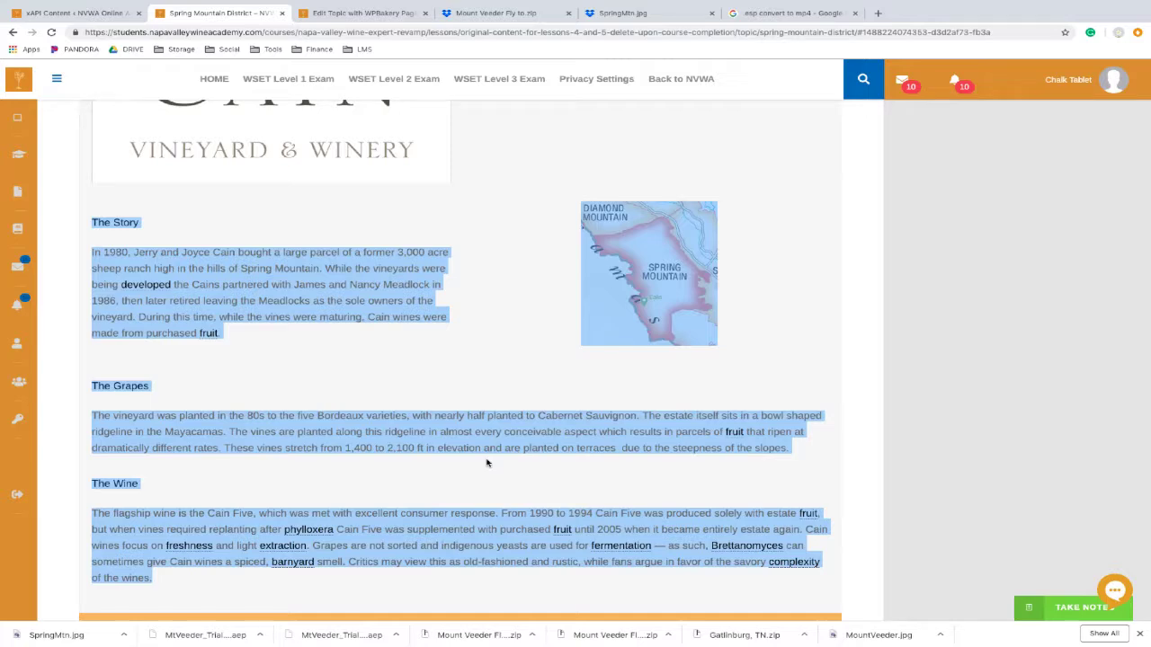
pyautogui.click(362, 345)
pyautogui.scroll(2, 356, 343)
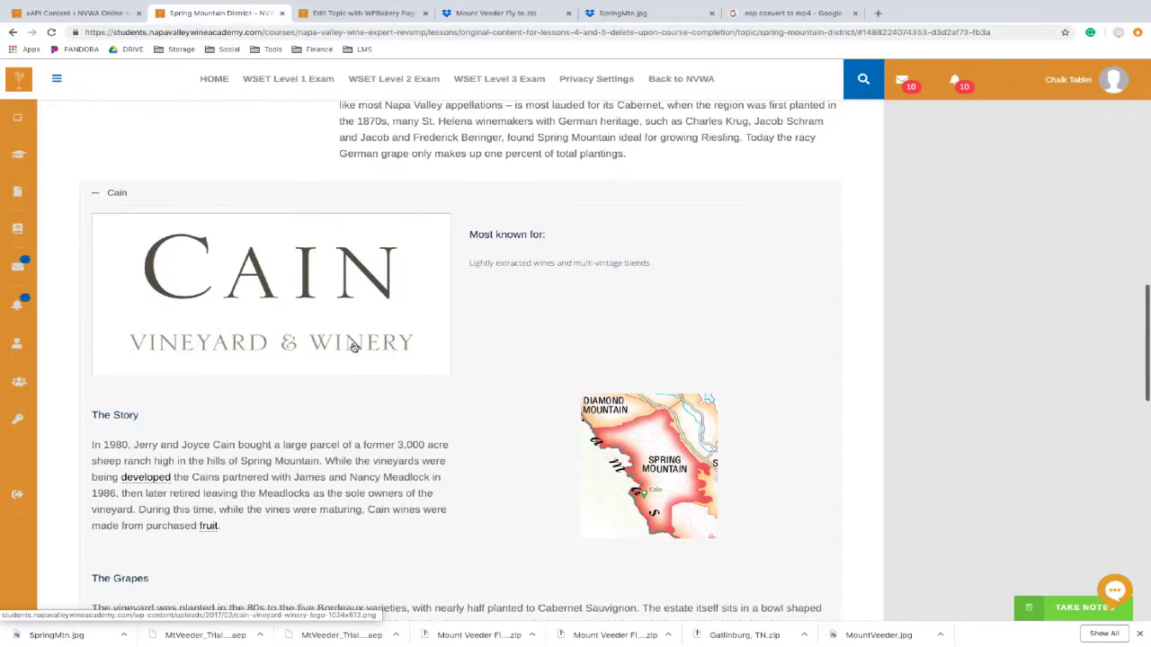
pyautogui.moveTo(465, 233); pyautogui.dragTo(502, 551)
pyautogui.scroll(-2, 512, 518)
pyautogui.scroll(-1, 511, 526)
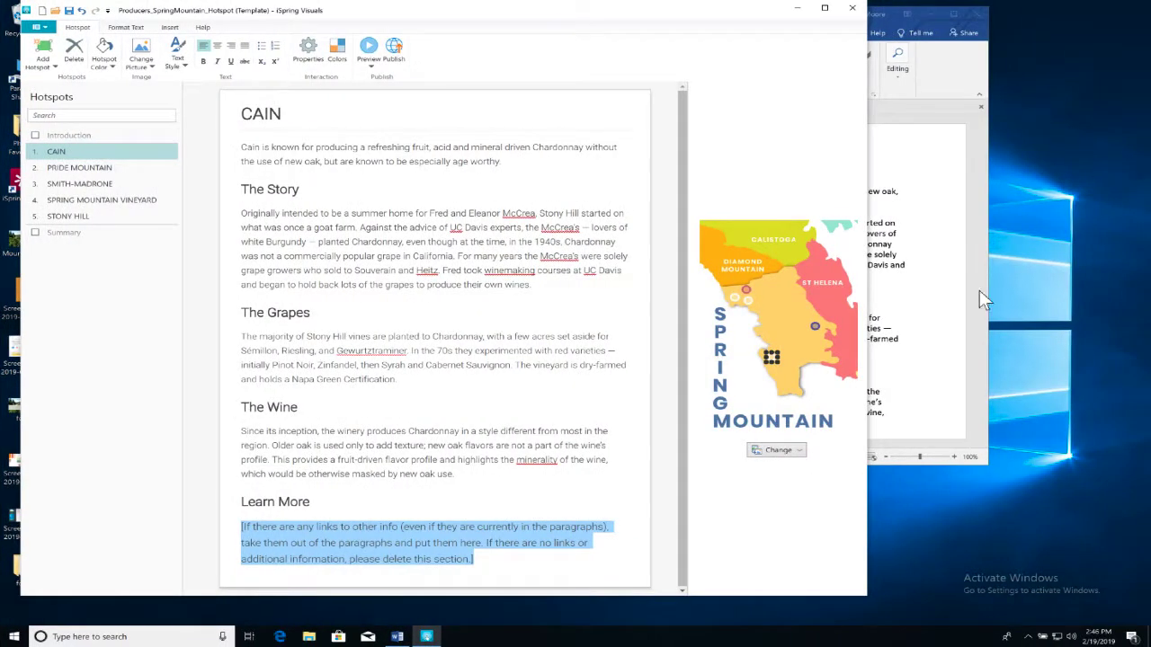
# - In the Word document, replace the Stony Hill text with the copied Cain text, keeping text only without links or source formatting
pyautogui.click(979, 289)
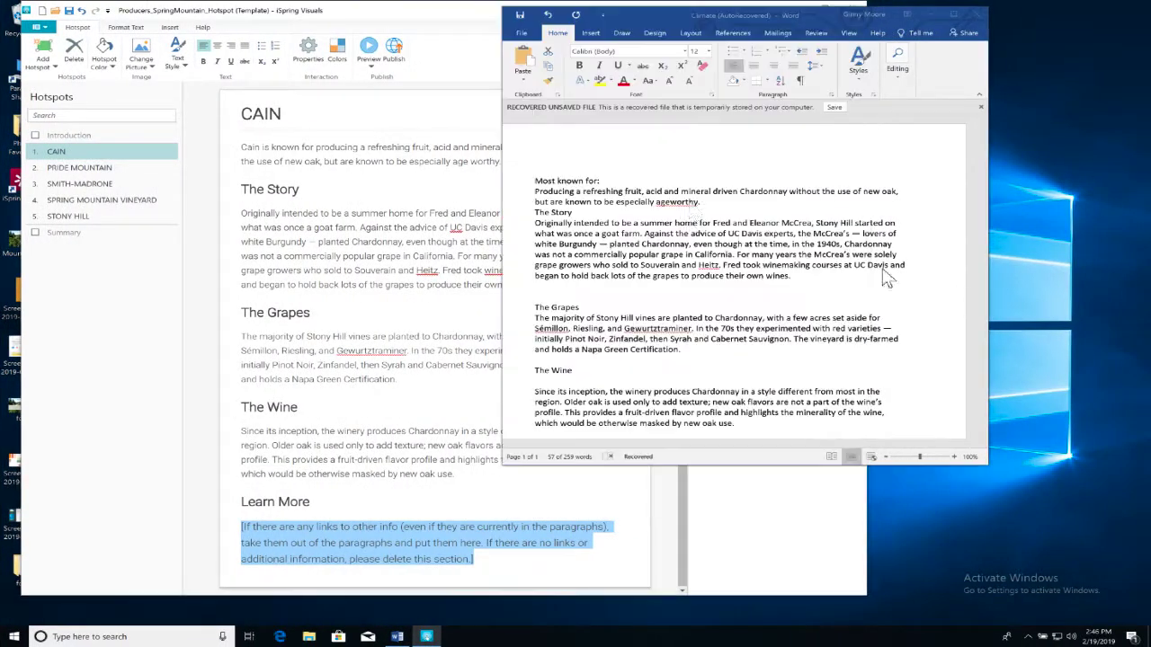
pyautogui.moveTo(532, 180); pyautogui.dragTo(735, 435)
pyautogui.hotkey('ctrl', 'x')
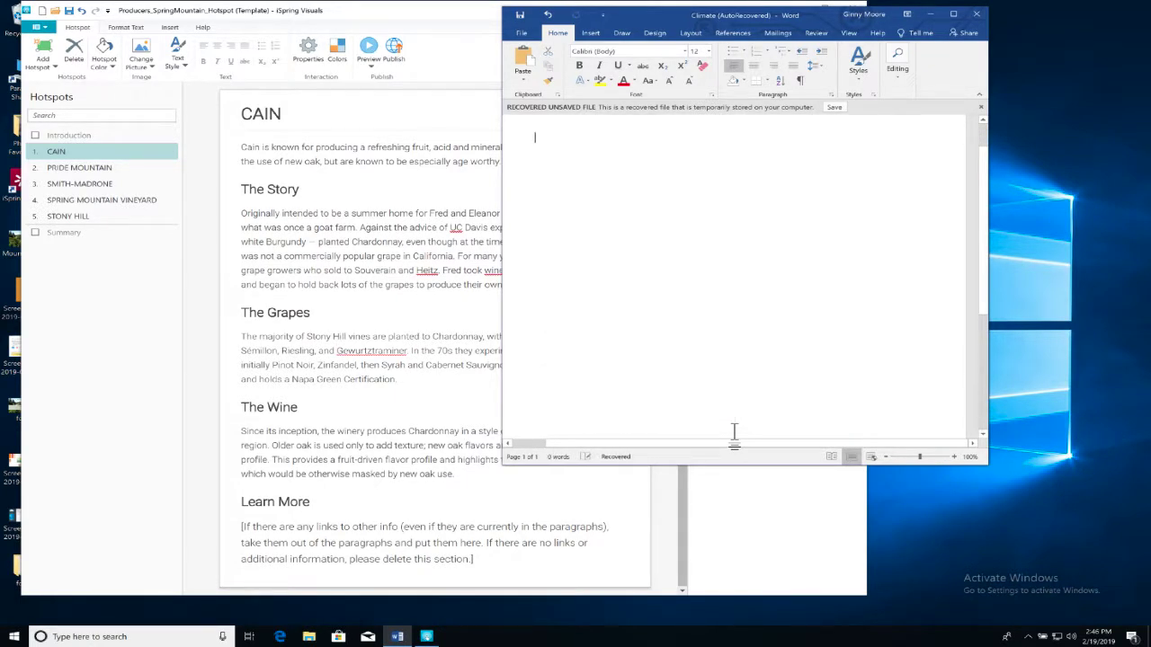
pyautogui.hotkey('ctrl', 'v')
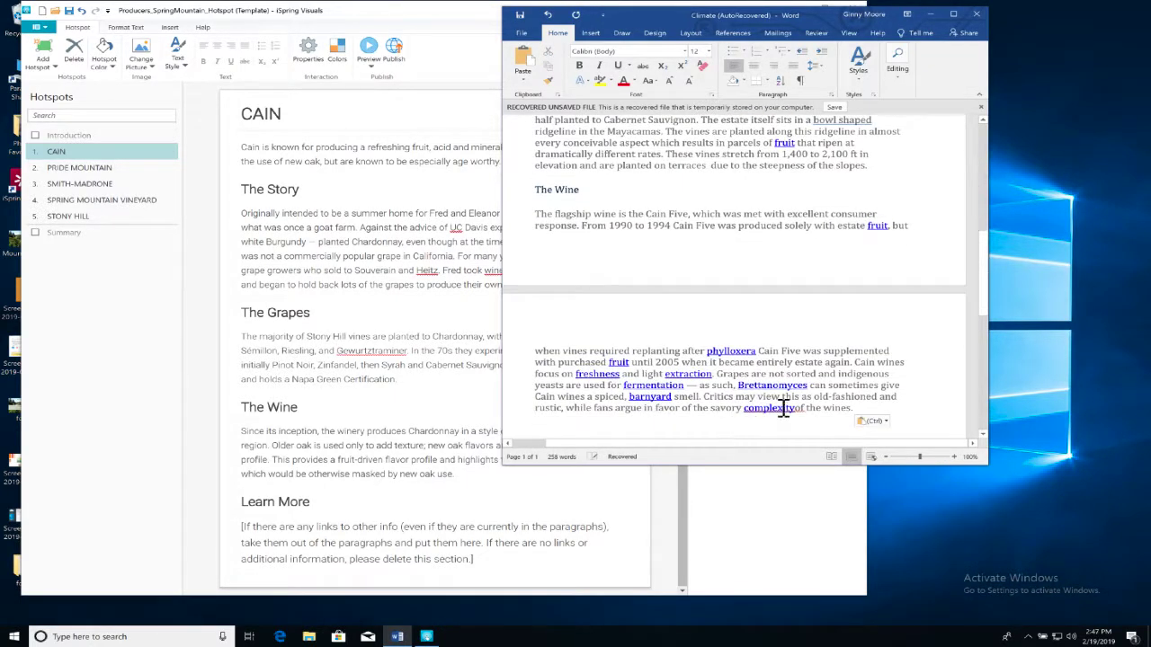
pyautogui.click(876, 421)
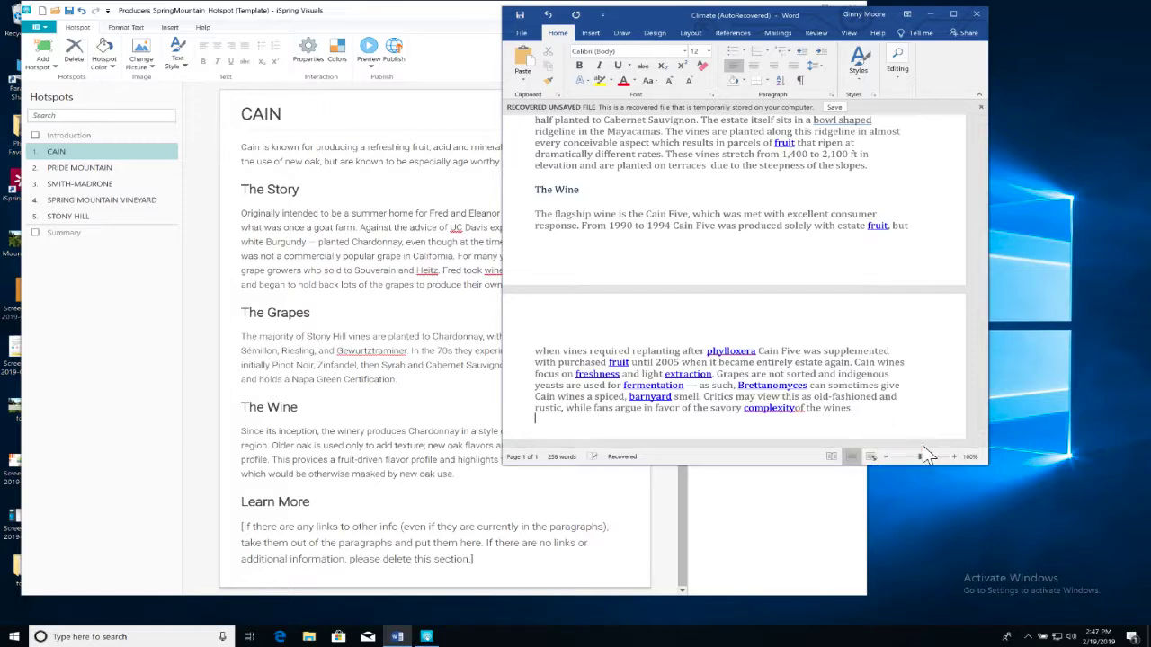
pyautogui.click(920, 449)
pyautogui.scroll(6, 701, 288)
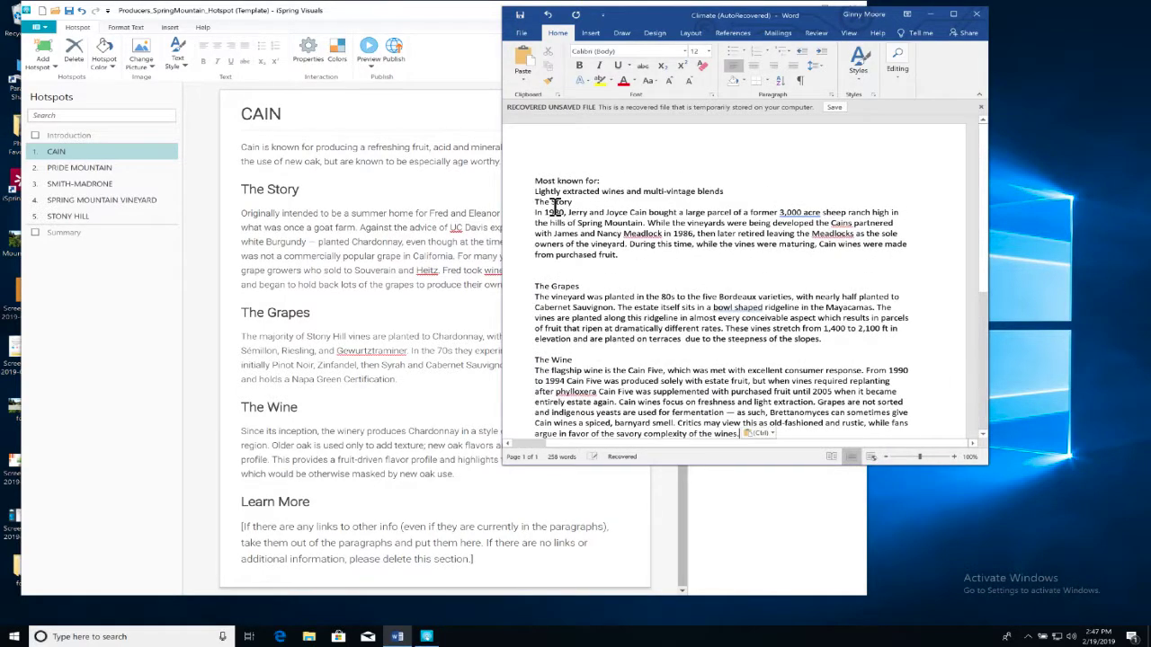
# - Replace the CAIN hotspot's opening sentence with "Lightly extracted wines and multi-vintage blends" copied from the Word document
pyautogui.moveTo(534, 192); pyautogui.dragTo(722, 200)
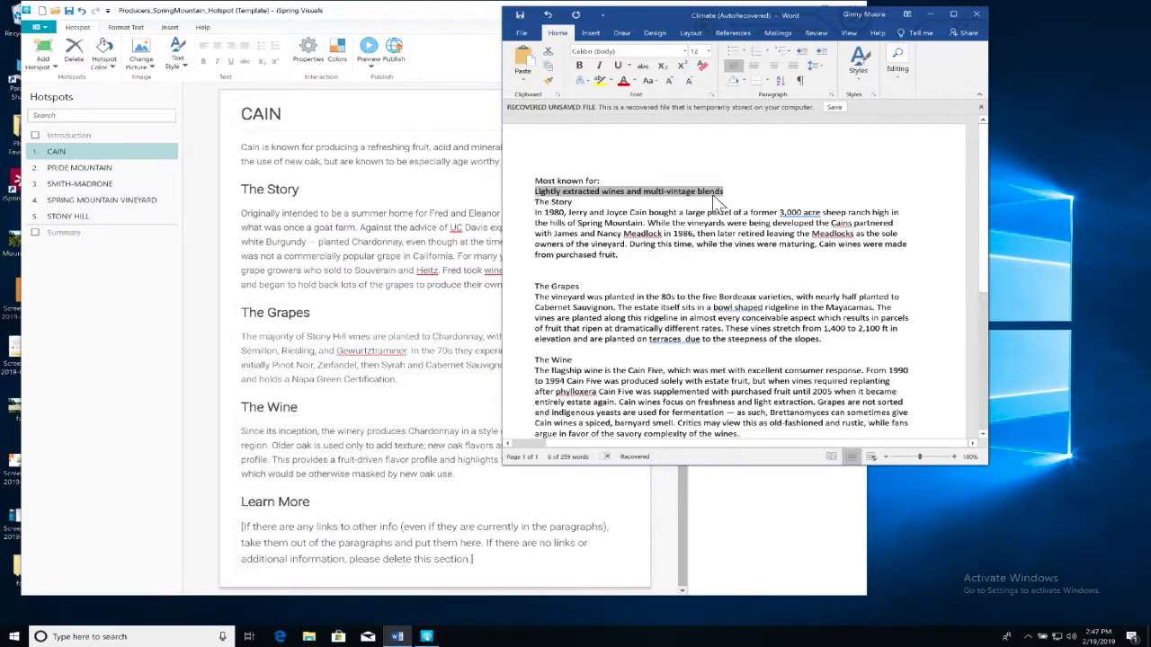
pyautogui.click(244, 148)
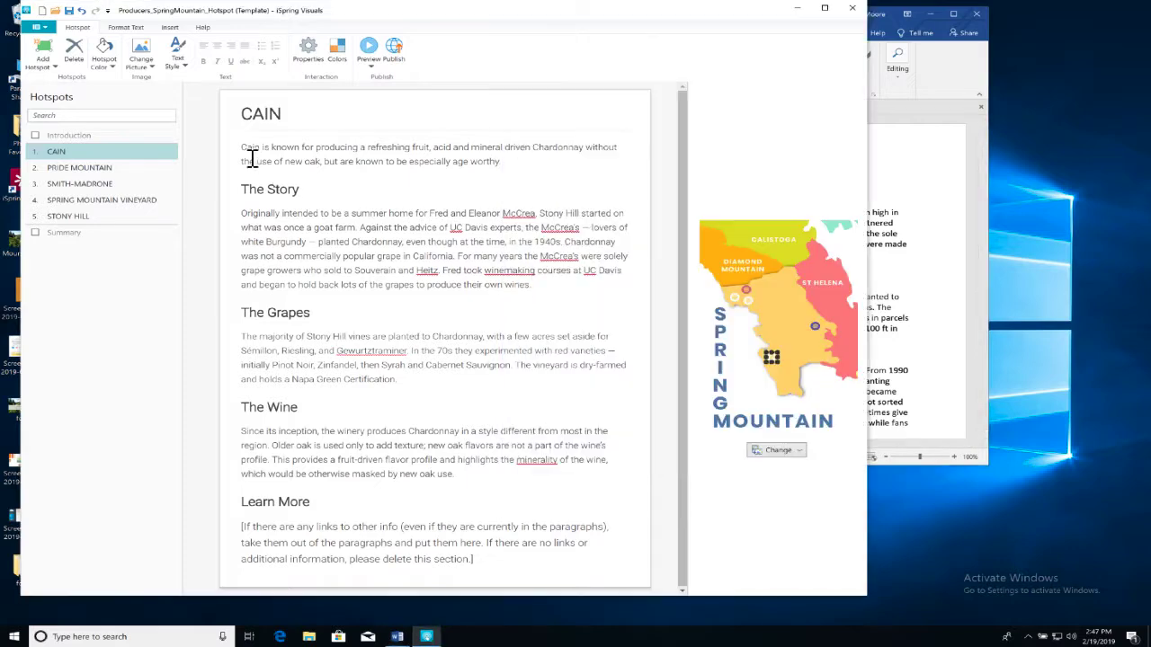
pyautogui.moveTo(382, 159); pyautogui.dragTo(501, 163)
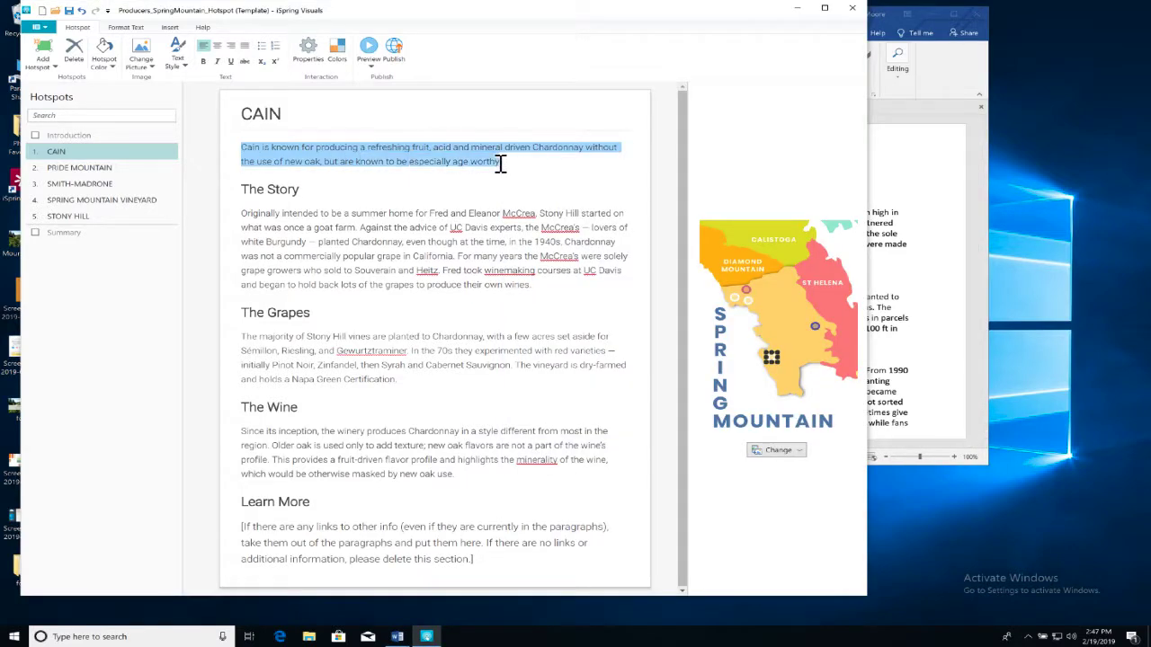
pyautogui.click(370, 150)
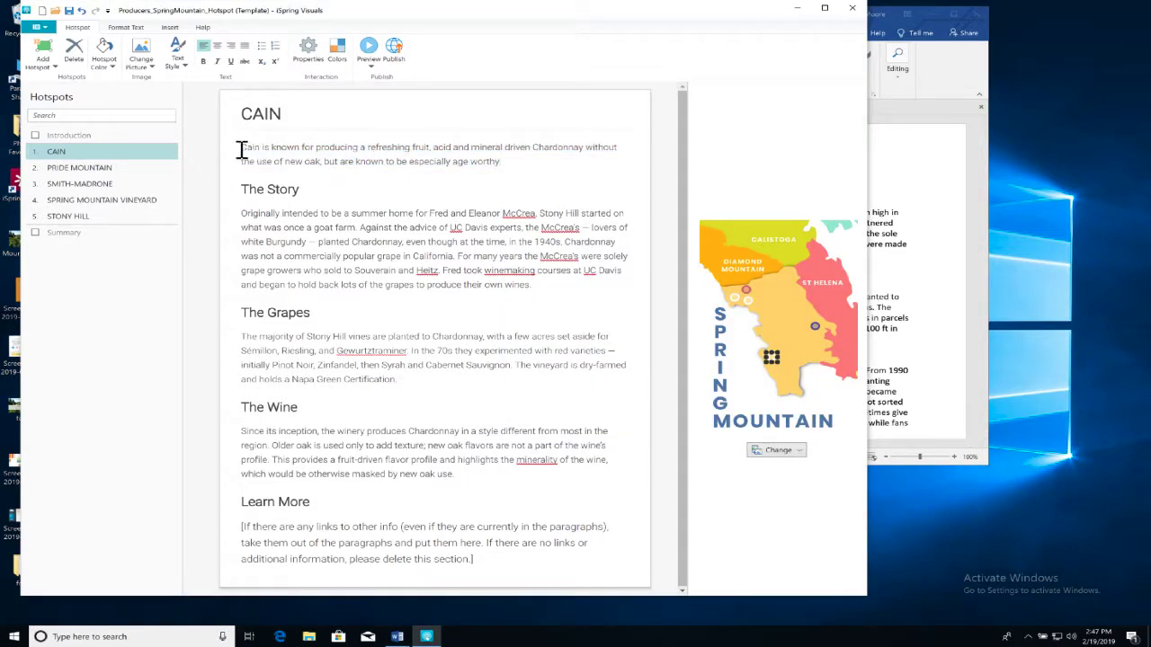
pyautogui.moveTo(243, 150); pyautogui.dragTo(271, 150)
pyautogui.moveTo(387, 158); pyautogui.dragTo(500, 162)
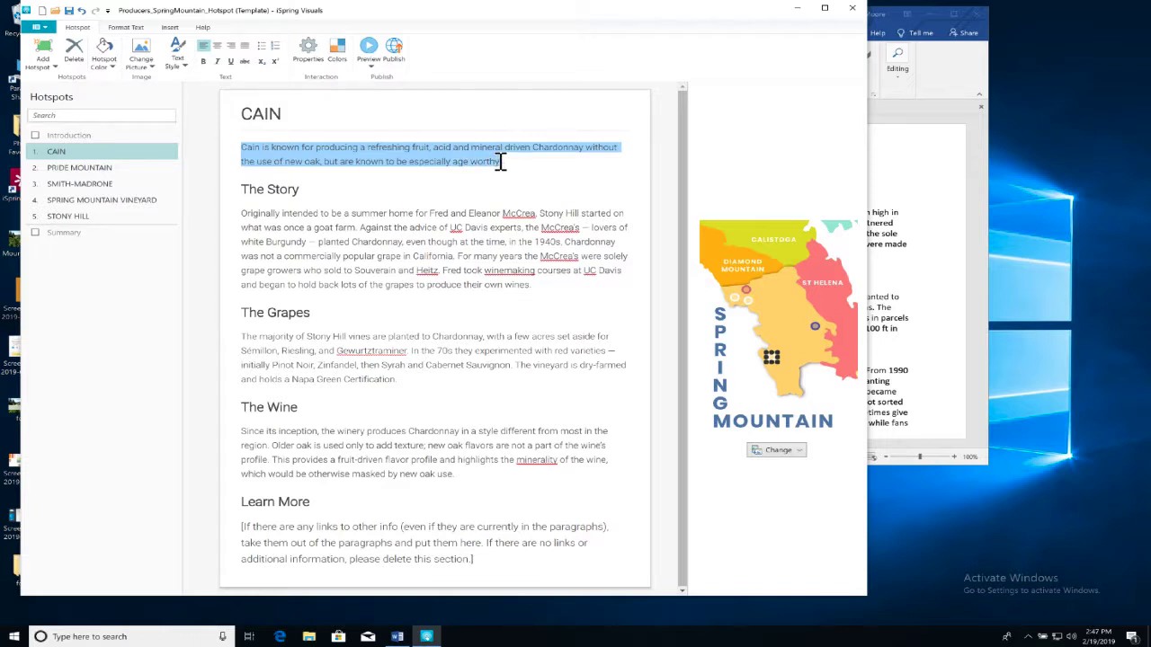
pyautogui.hotkey('ctrl', 'v')
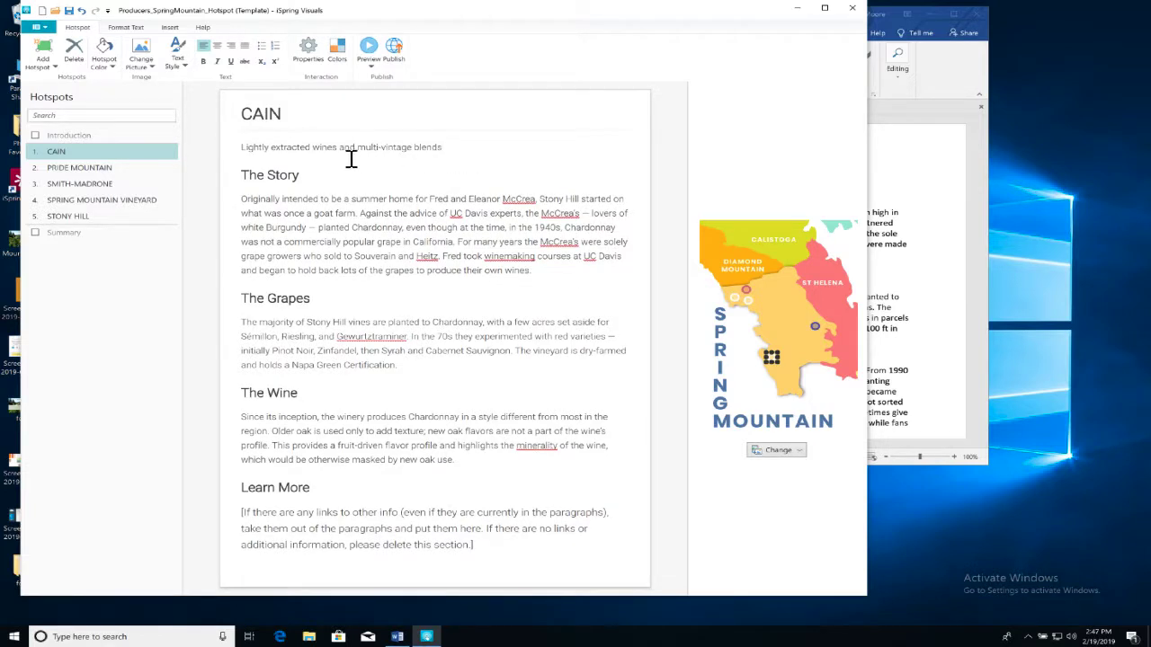
# - Reword the CAIN opening line to read "Cain is known for its lightly extracted wines and multi-vintage blends."
pyautogui.click(249, 149)
pyautogui.write('Cain is known for ')
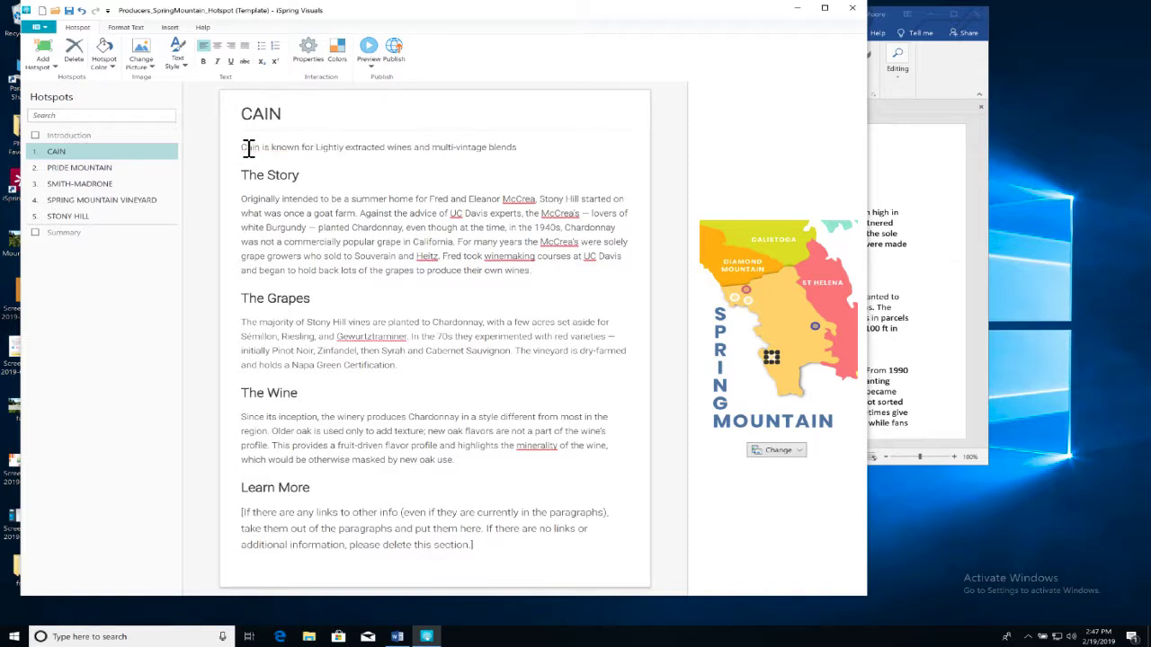
pyautogui.write('l')
pyautogui.write('s')
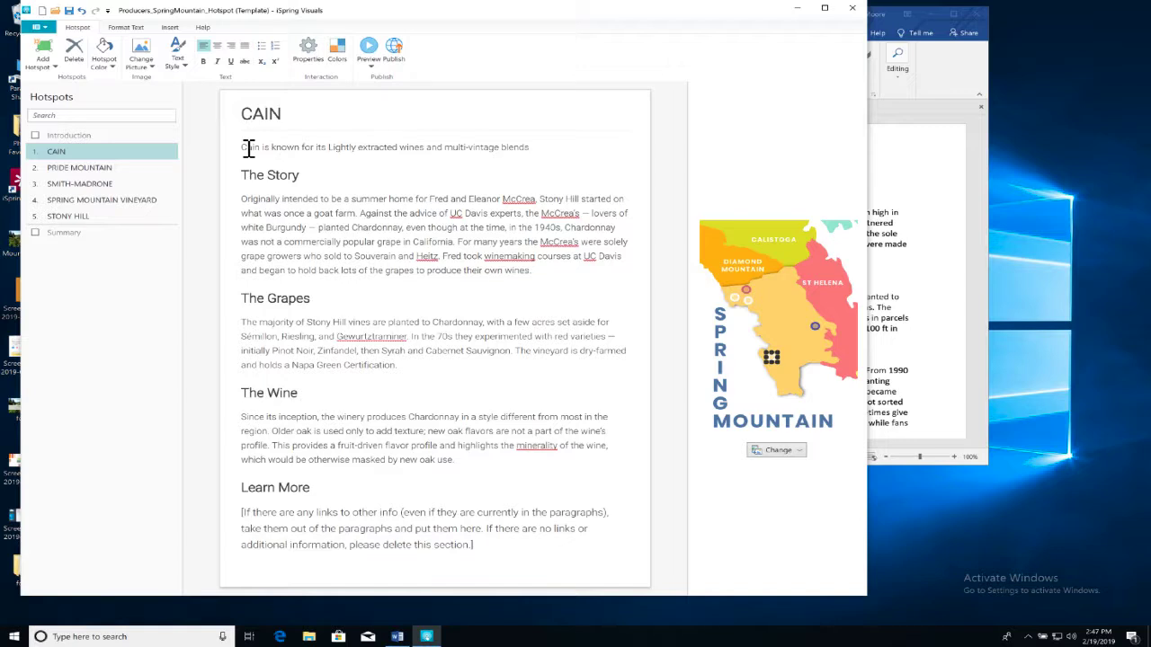
pyautogui.press('Delete')
pyautogui.write('l')
pyautogui.click(553, 151)
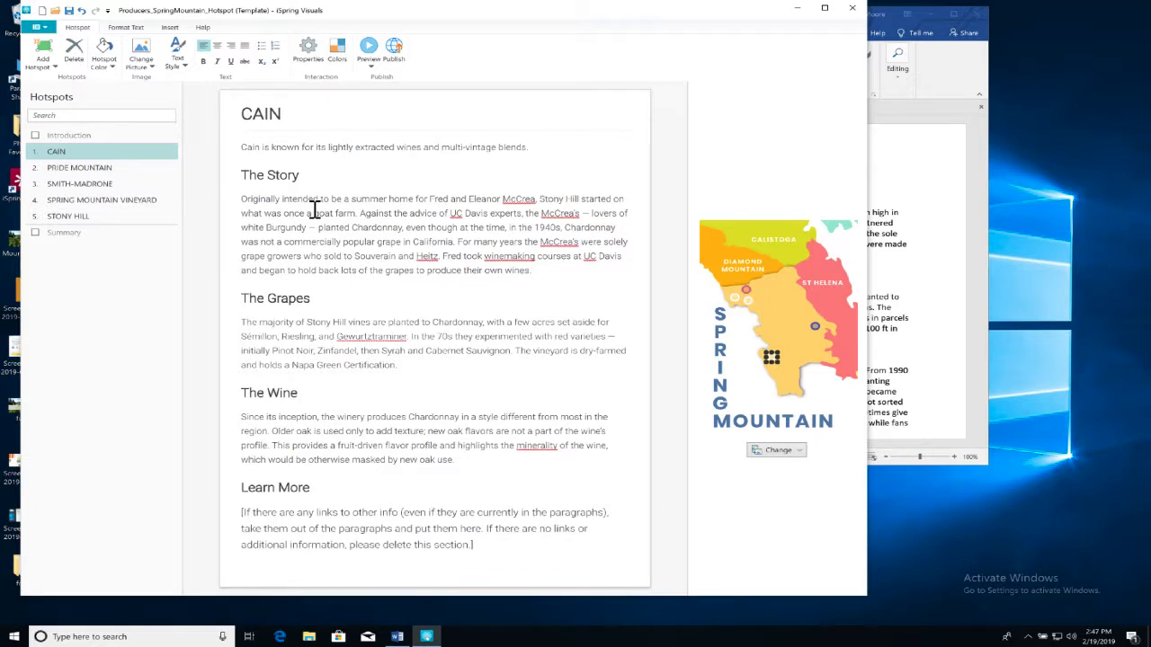
# - Replace the paragraph under The Story in the CAIN hotspot with the Cain story paragraph from the Word document
pyautogui.click(919, 274)
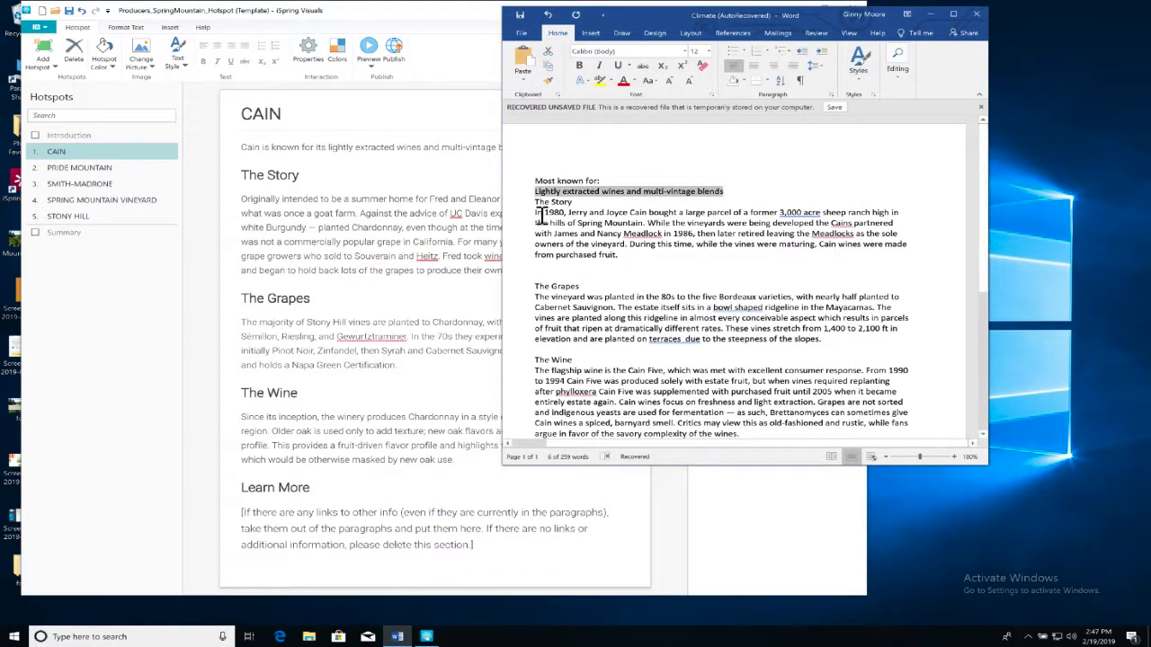
pyautogui.moveTo(540, 216); pyautogui.dragTo(625, 260)
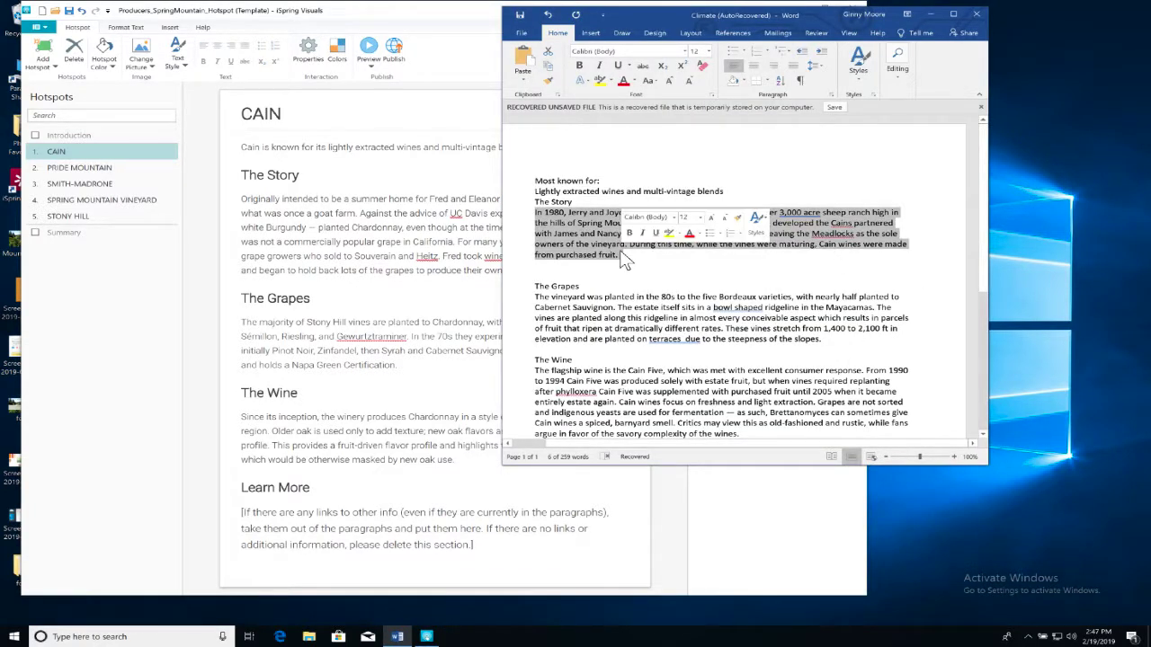
pyautogui.click(252, 206)
pyautogui.moveTo(241, 199); pyautogui.dragTo(529, 272)
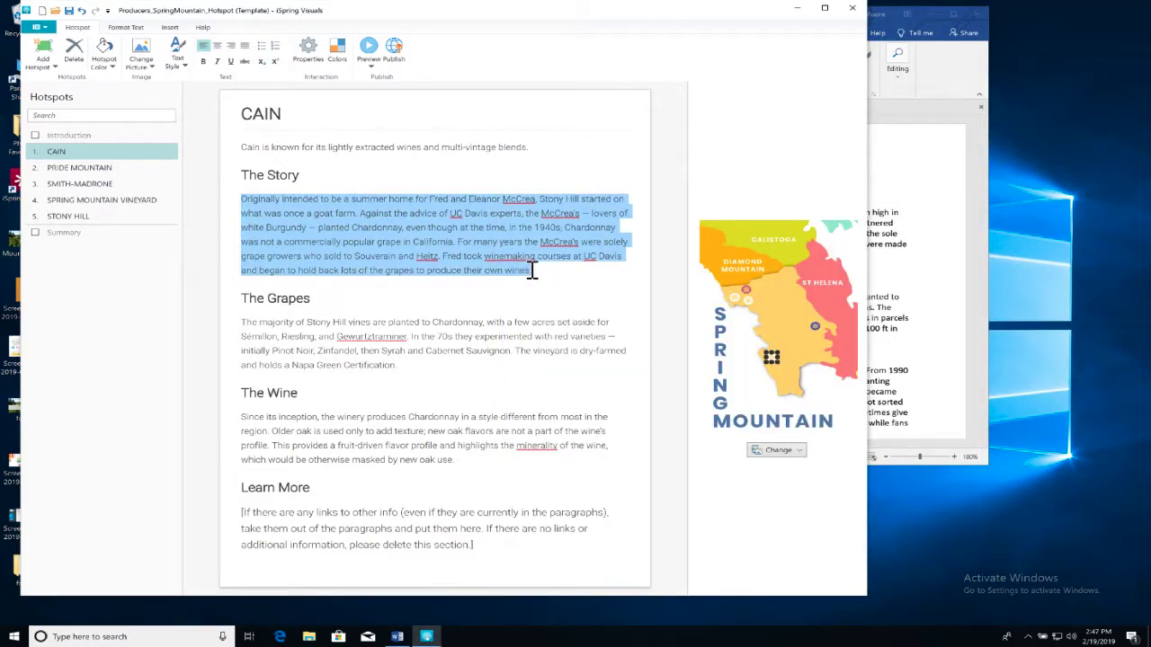
pyautogui.hotkey('ctrl', 'v')
# - Replace the paragraph under The Grapes in the CAIN hotspot with the Cain grapes paragraph from the Word document
pyautogui.hotkey('alt', 'Tab')
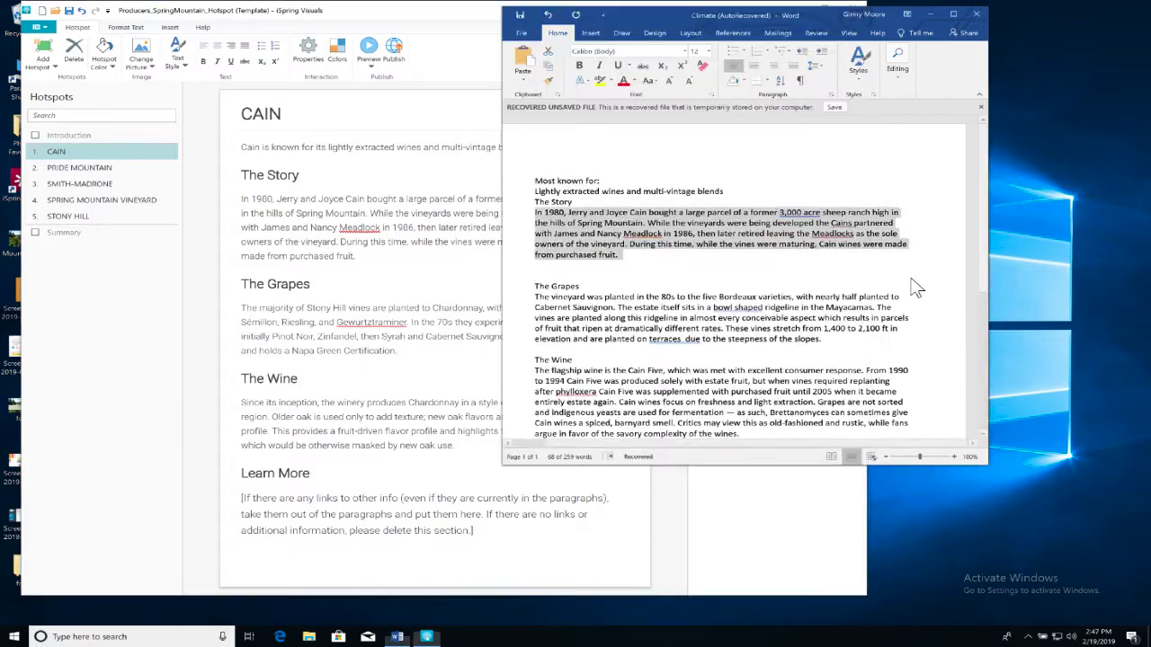
pyautogui.moveTo(535, 297); pyautogui.dragTo(823, 349)
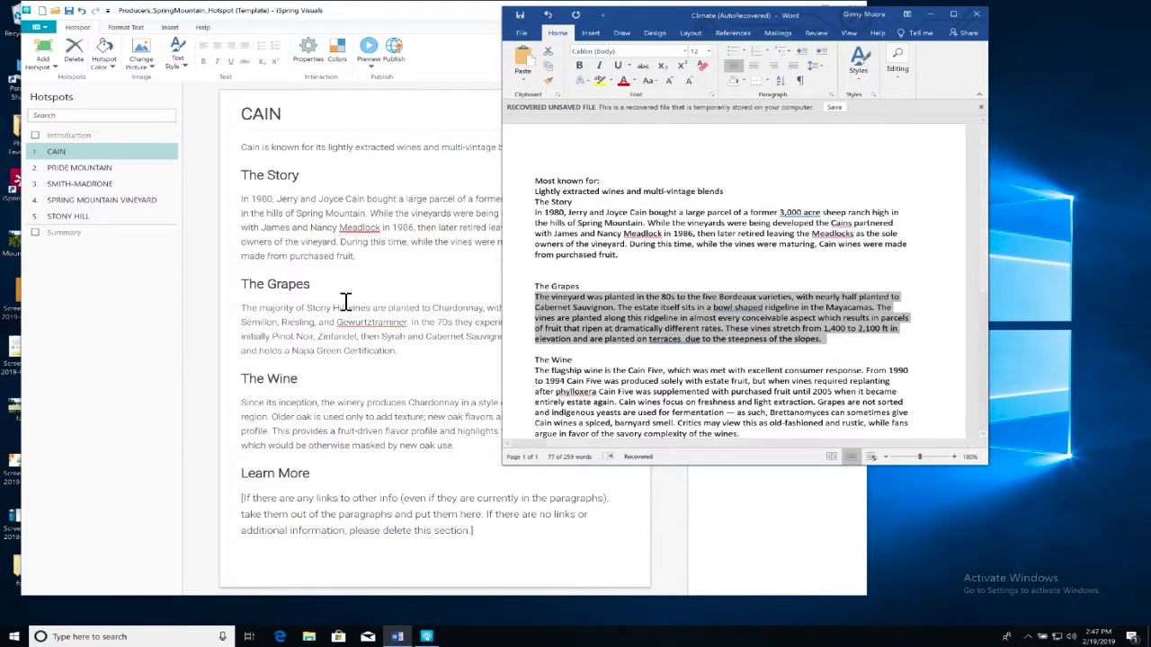
pyautogui.click(344, 303)
pyautogui.moveTo(241, 308); pyautogui.dragTo(396, 351)
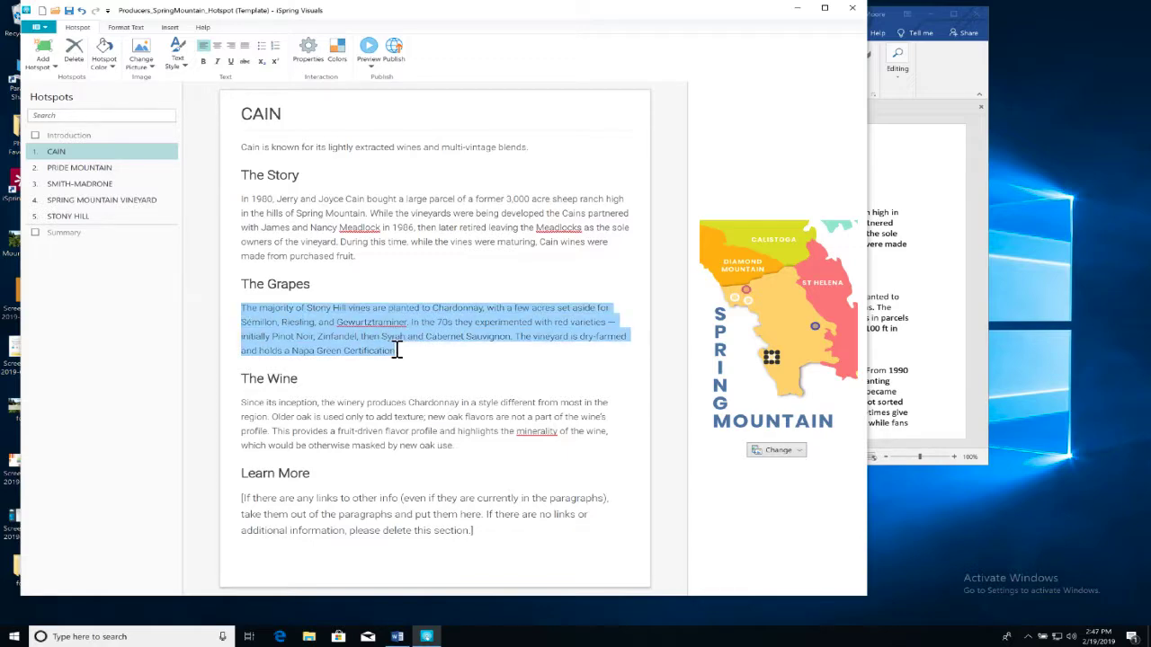
pyautogui.hotkey('ctrl', 'v')
# - Replace the paragraph under The Wine in the CAIN hotspot with the Cain wine paragraph from the Word document
pyautogui.hotkey('alt', 'Tab')
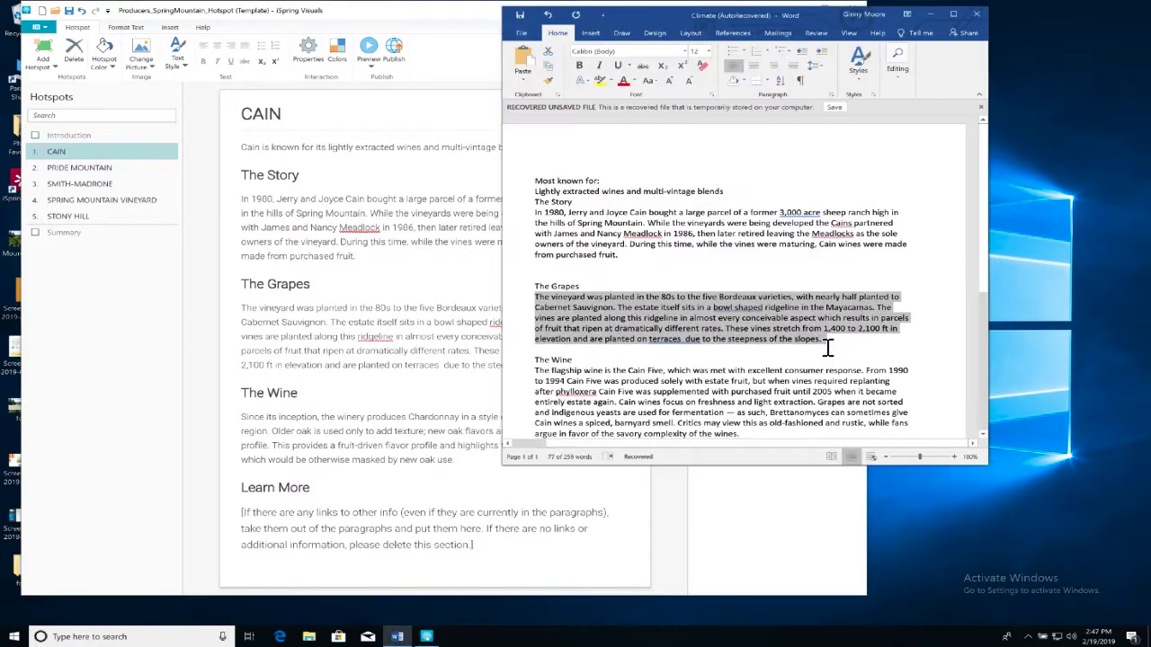
pyautogui.scroll(-5, 538, 370)
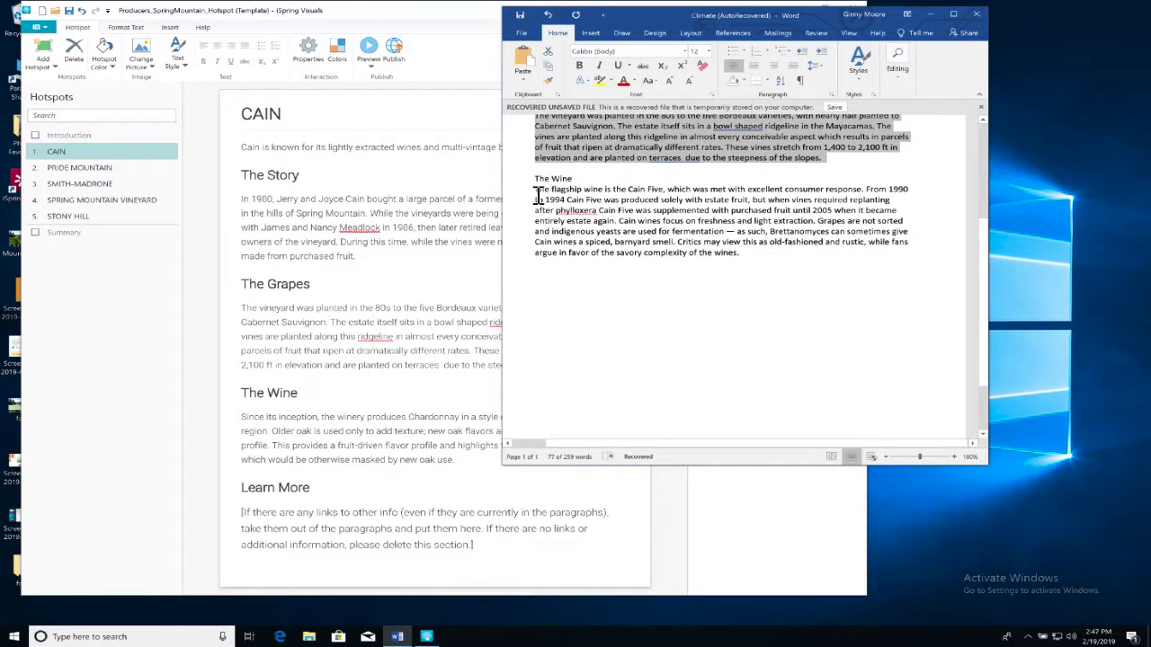
pyautogui.moveTo(536, 190); pyautogui.dragTo(740, 253)
pyautogui.hotkey('ctrl', 'c')
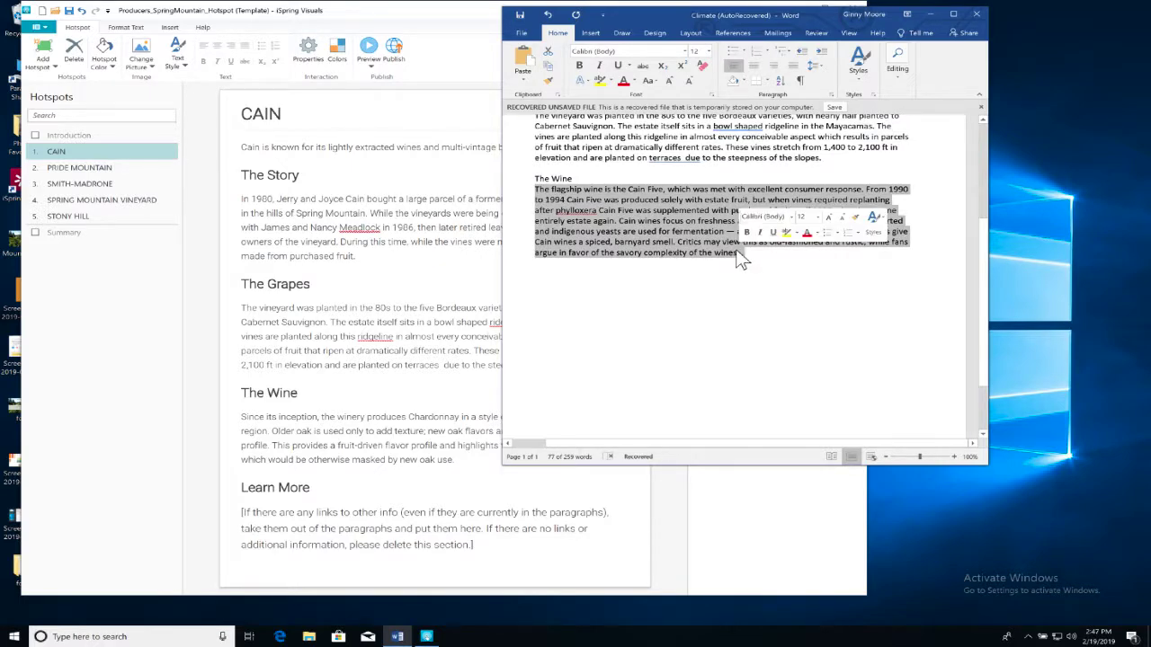
pyautogui.hotkey('alt', 'Tab')
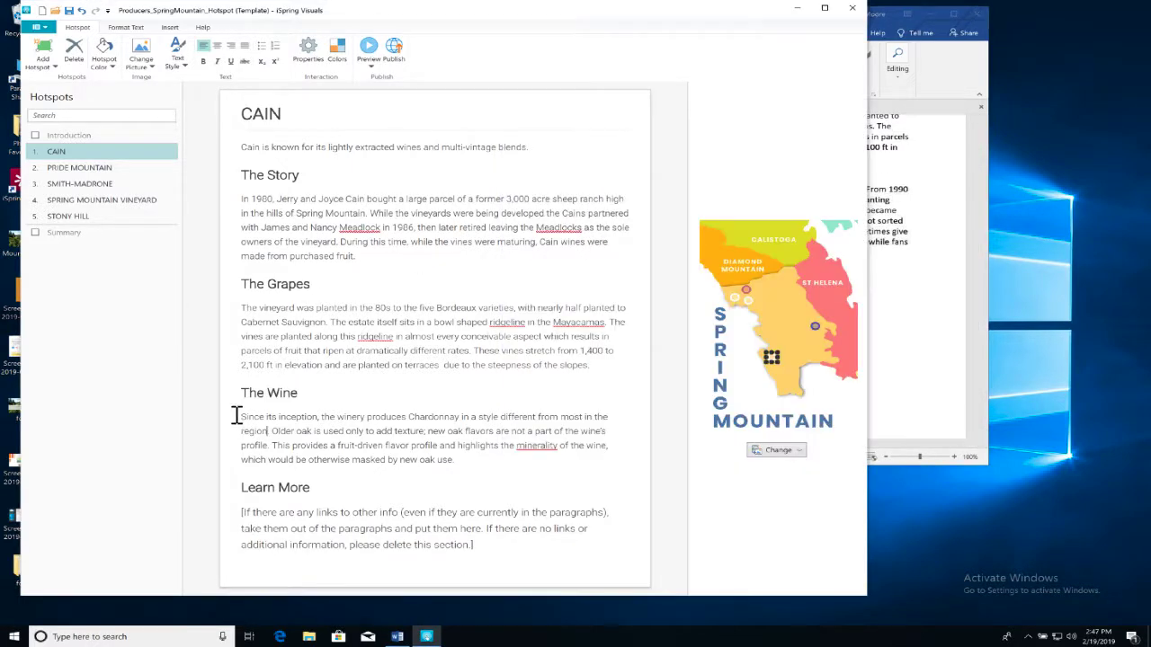
pyautogui.moveTo(242, 417); pyautogui.dragTo(456, 460)
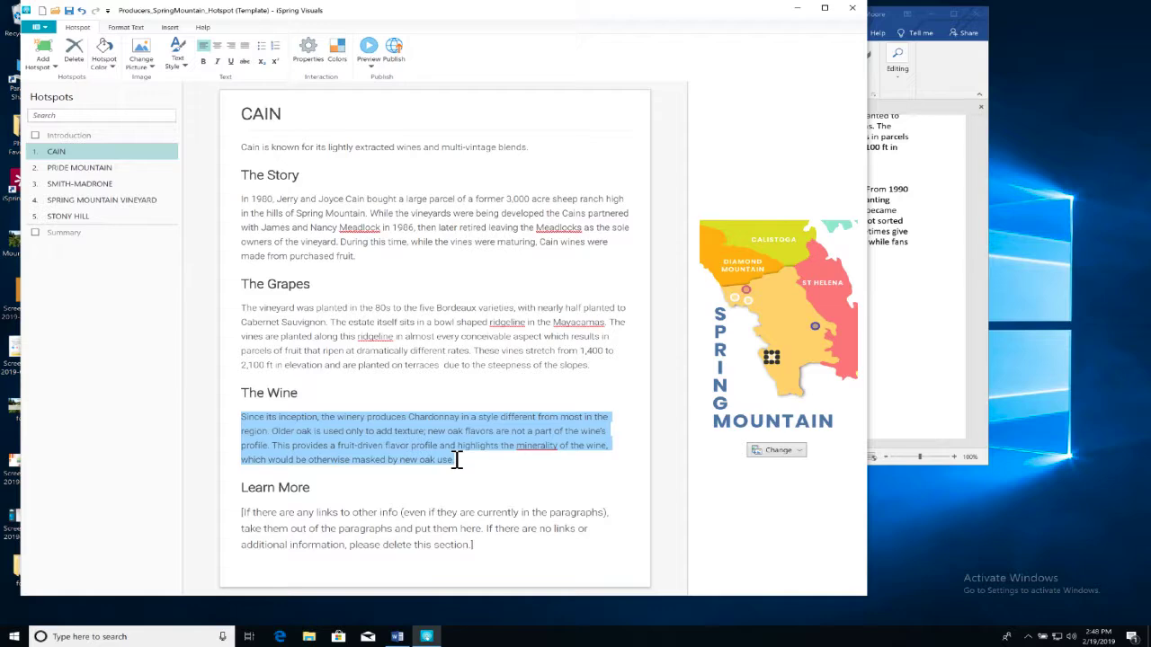
pyautogui.hotkey('ctrl', 'v')
# - Check the Cain entry in the browser's course topic for links, and delete the Learn More section from the CAIN hotspot
pyautogui.click(891, 406)
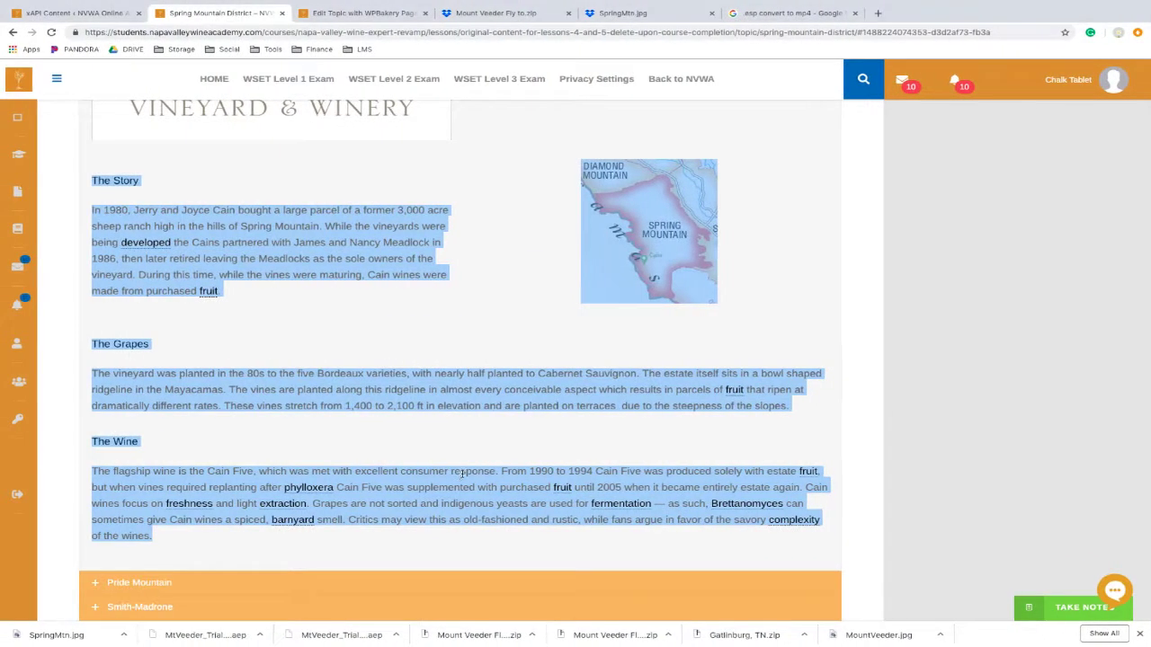
pyautogui.click(462, 474)
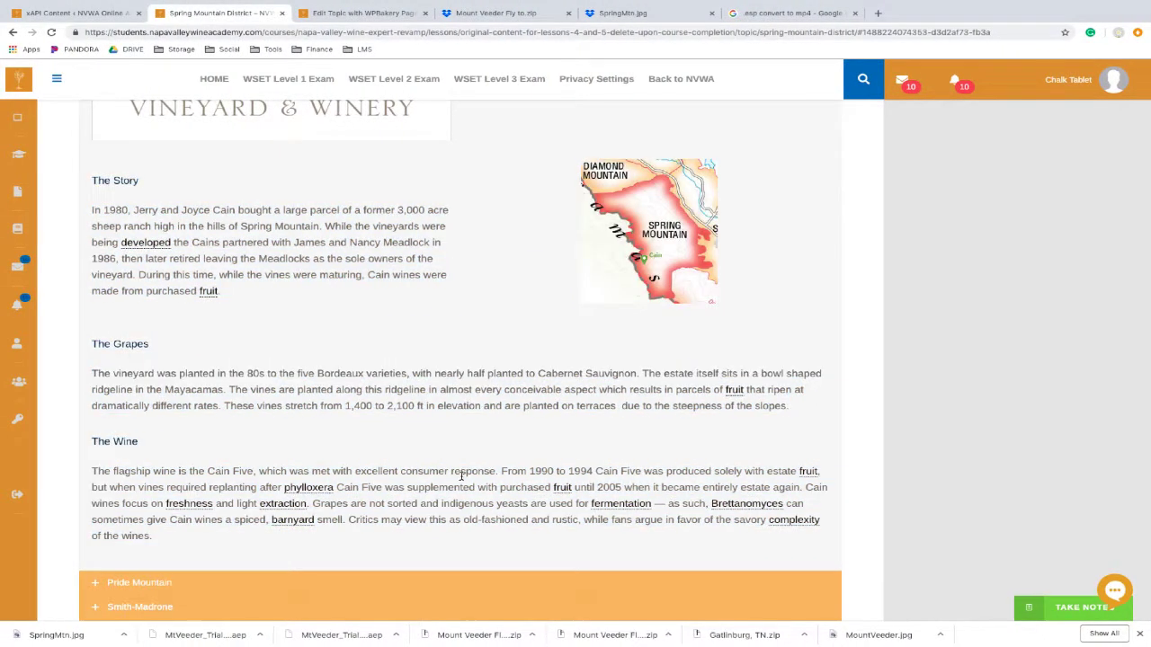
pyautogui.scroll(2, 442, 522)
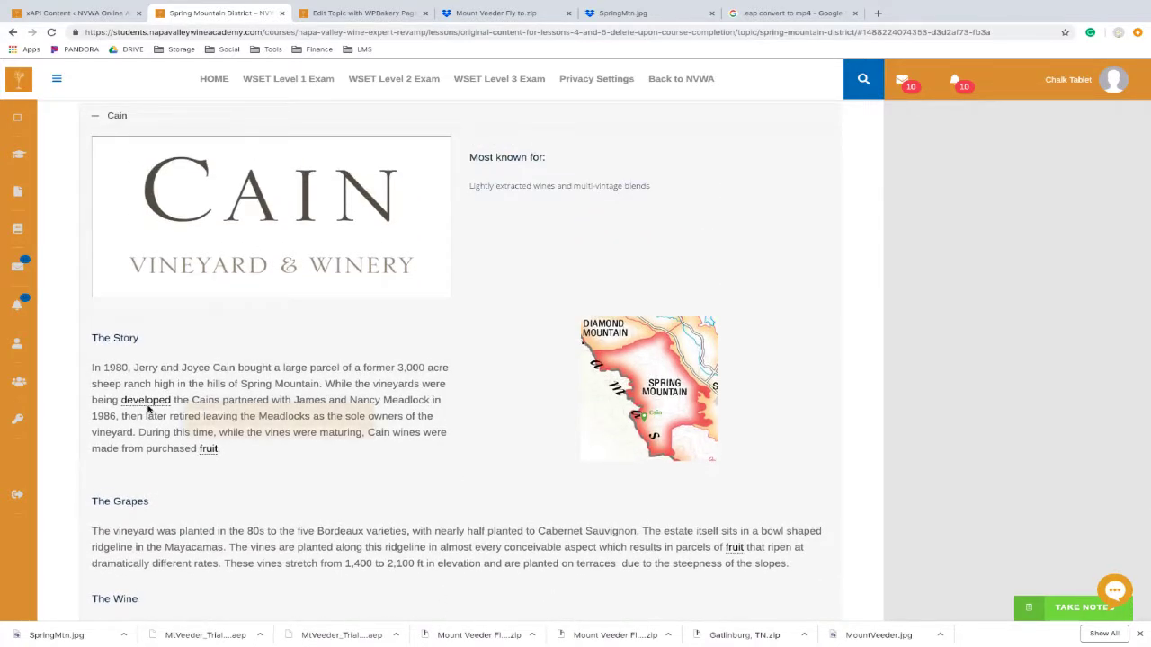
pyautogui.moveTo(203, 448)
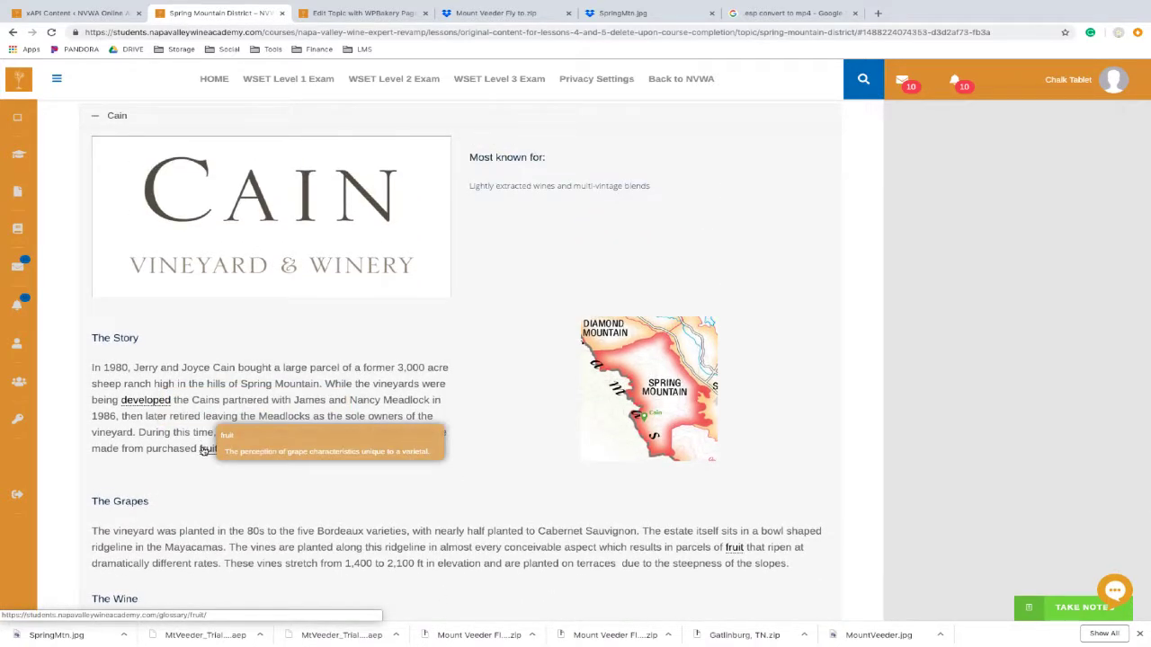
pyautogui.scroll(-2, 627, 529)
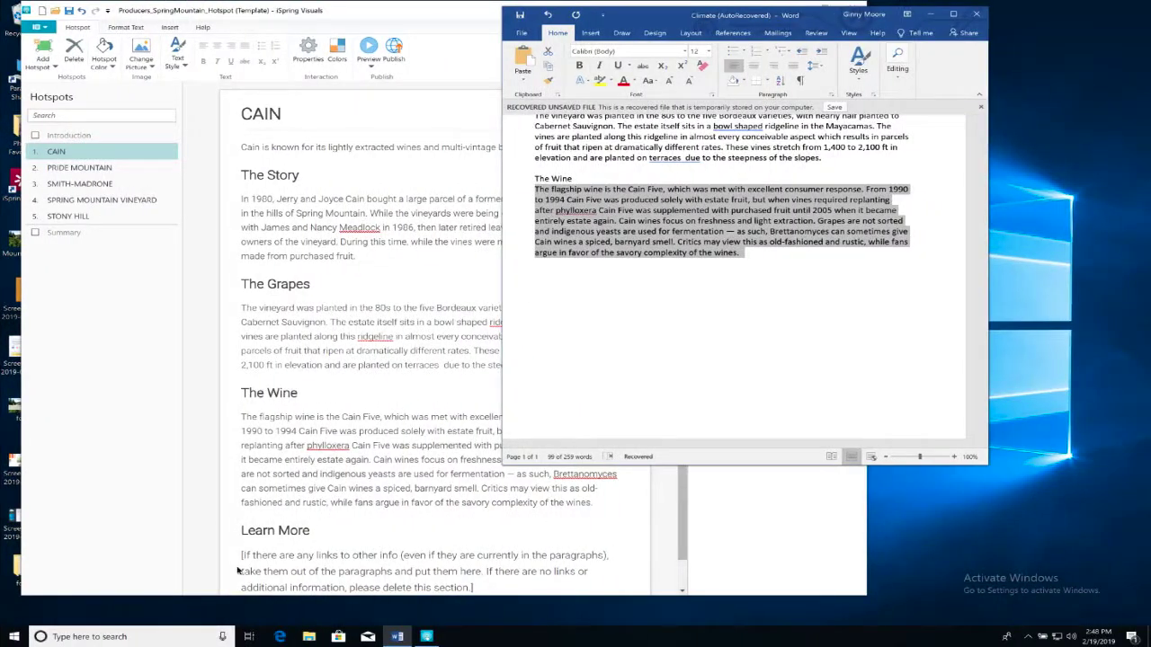
pyautogui.click(264, 570)
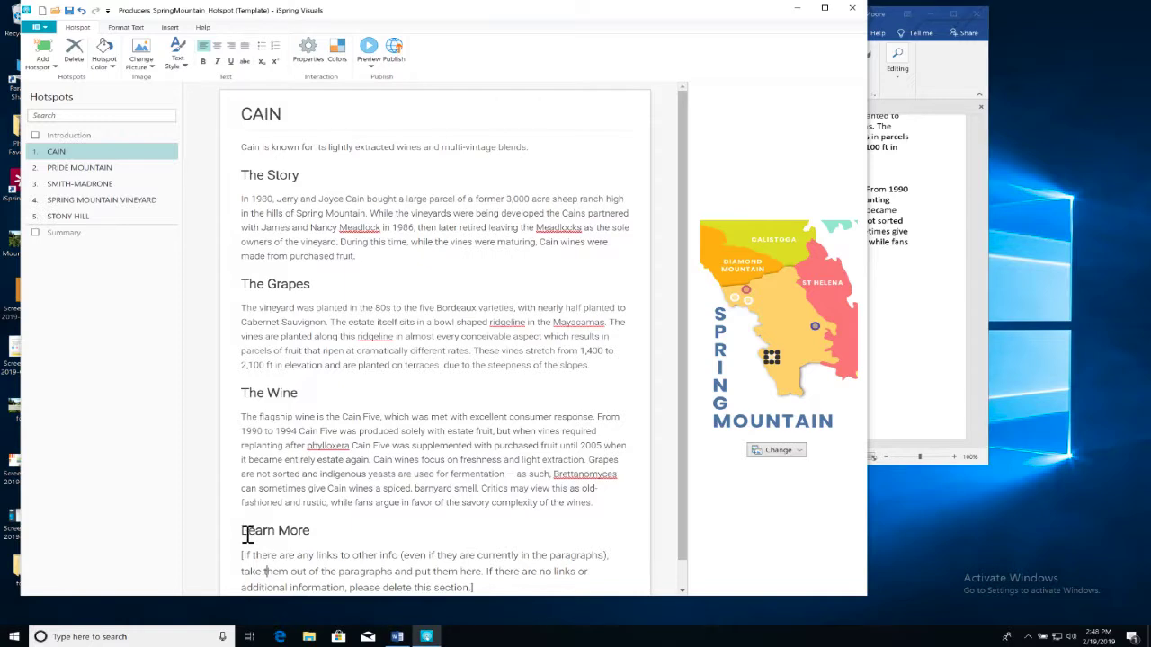
pyautogui.scroll(-1, 254, 534)
pyautogui.click(239, 502)
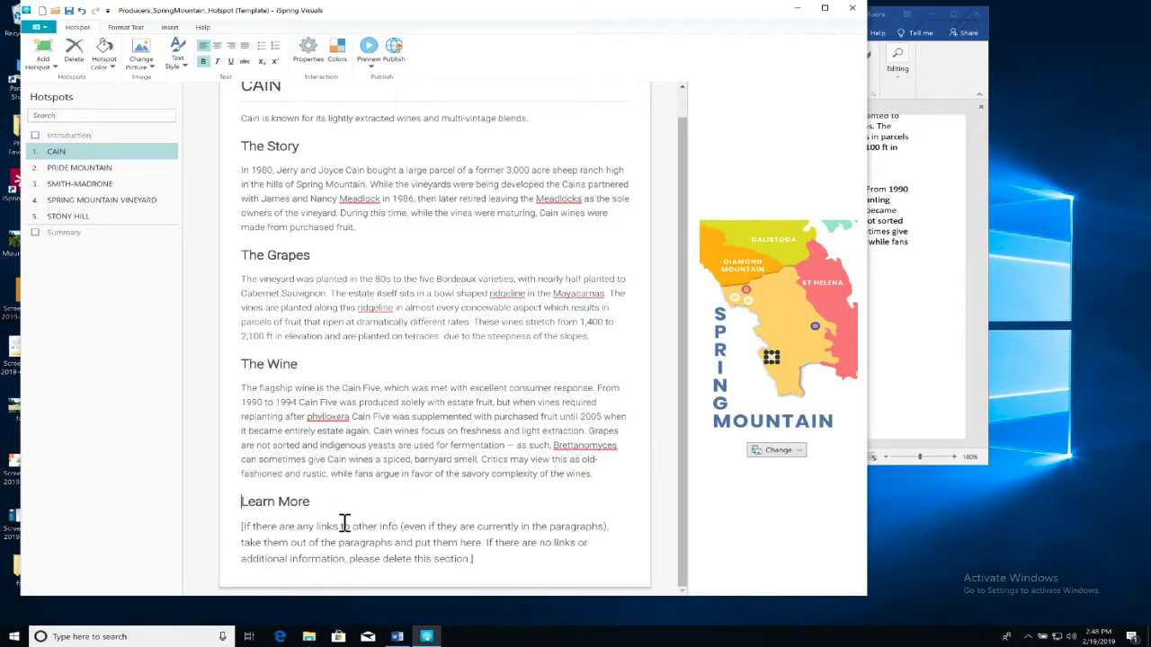
pyautogui.keyDown('shift'); pyautogui.click(474, 558); pyautogui.keyUp('shift')
pyautogui.press('Delete')
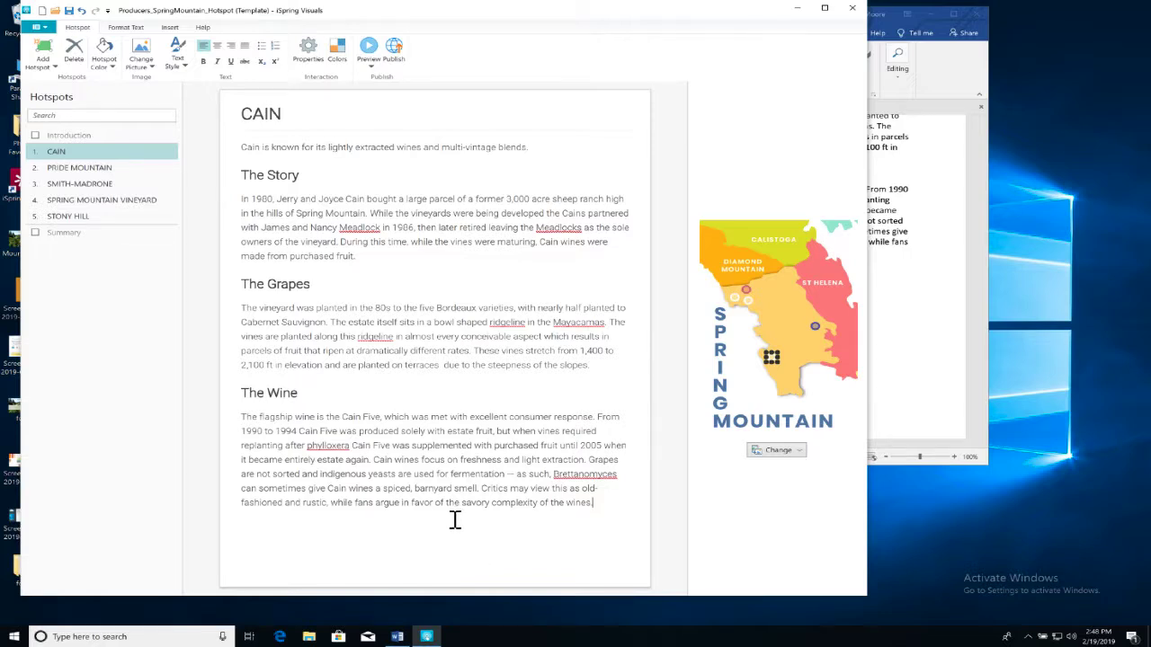
# - Save the interaction and preview it, opening the Smith-Madrone, Pride Mountain, Spring Mountain Vineyard and Cain hotspots on the map
pyautogui.click(69, 10)
pyautogui.click(372, 52)
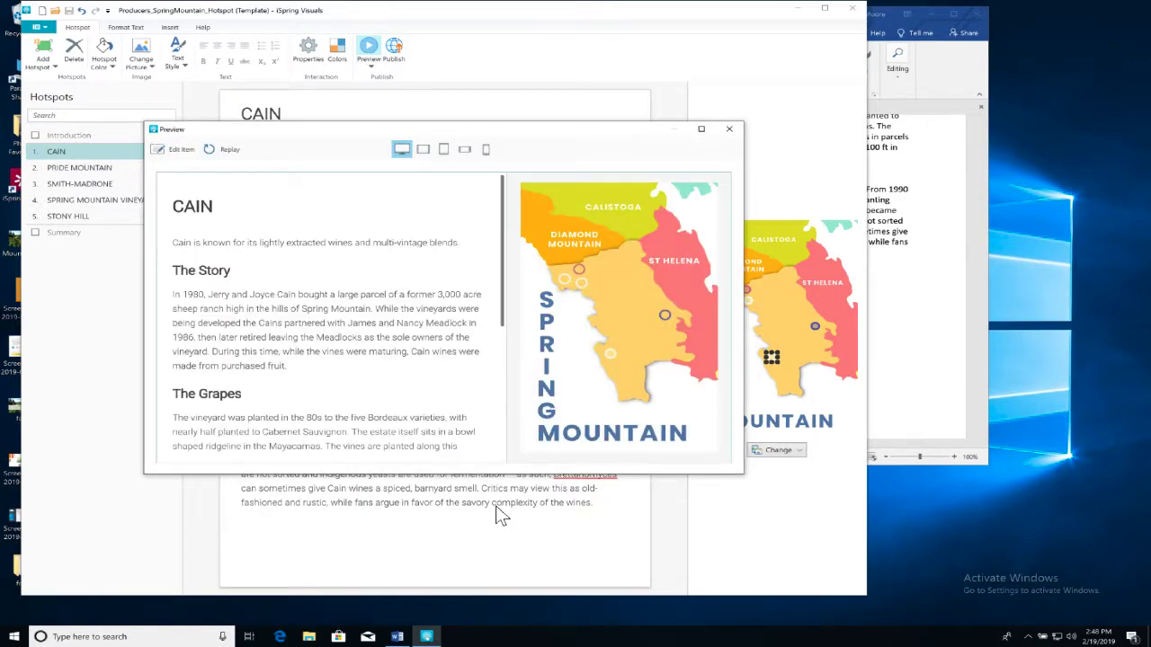
pyautogui.click(580, 287)
pyautogui.click(582, 284)
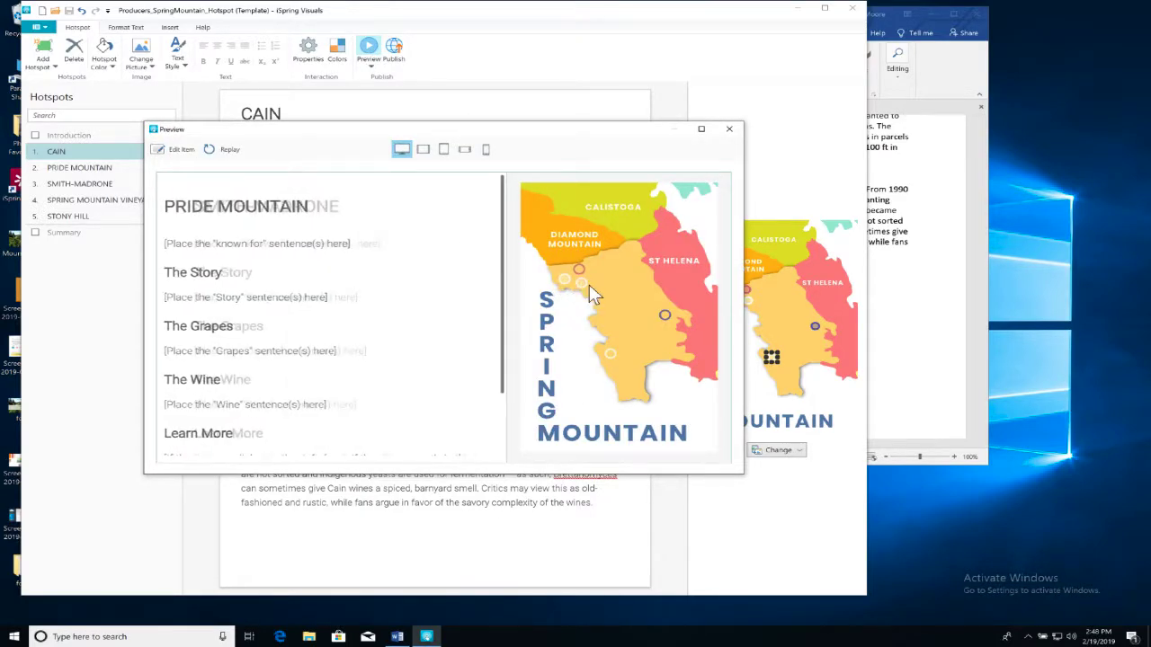
pyautogui.click(665, 319)
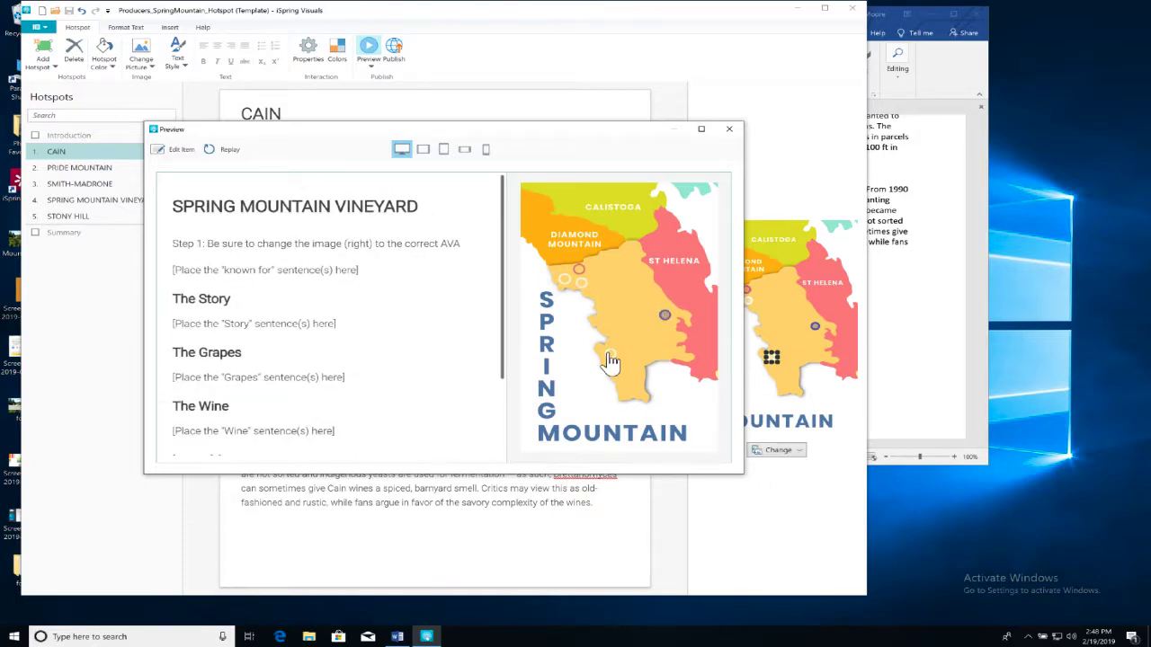
pyautogui.click(562, 285)
pyautogui.click(580, 284)
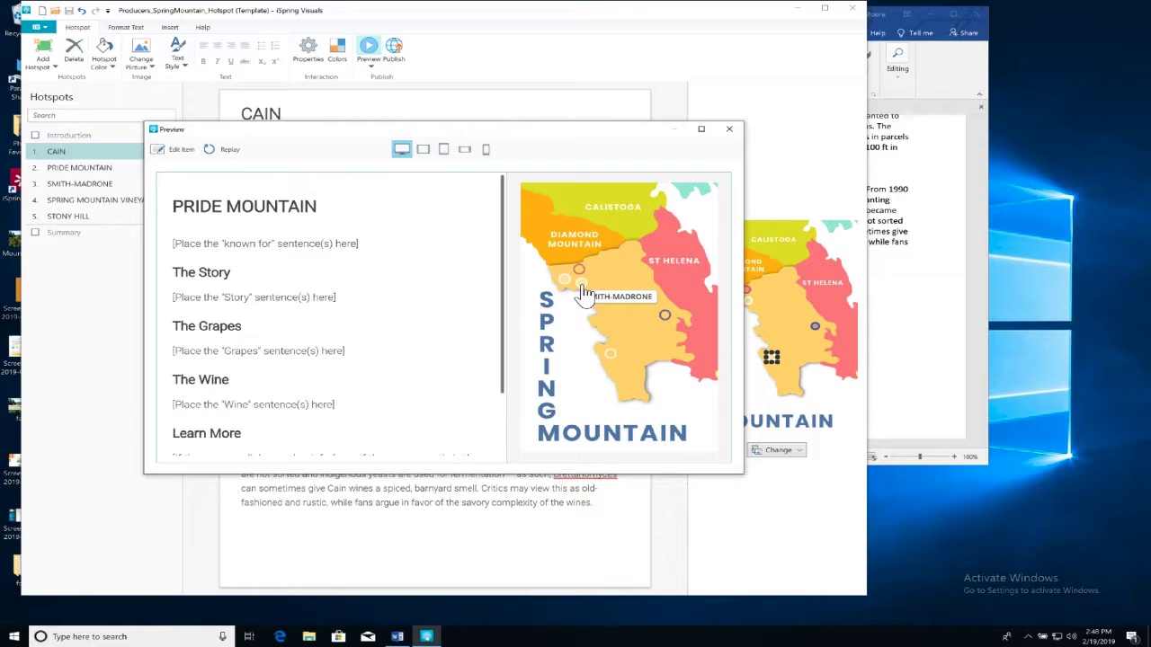
pyautogui.click(582, 284)
pyautogui.click(610, 360)
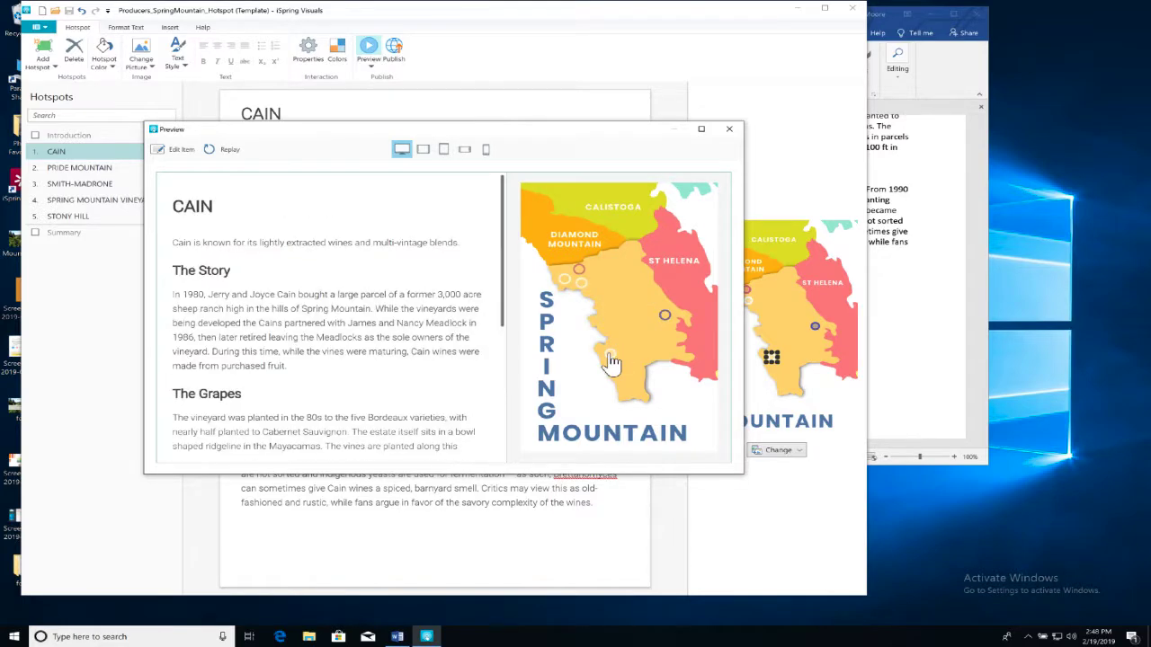
pyautogui.click(730, 131)
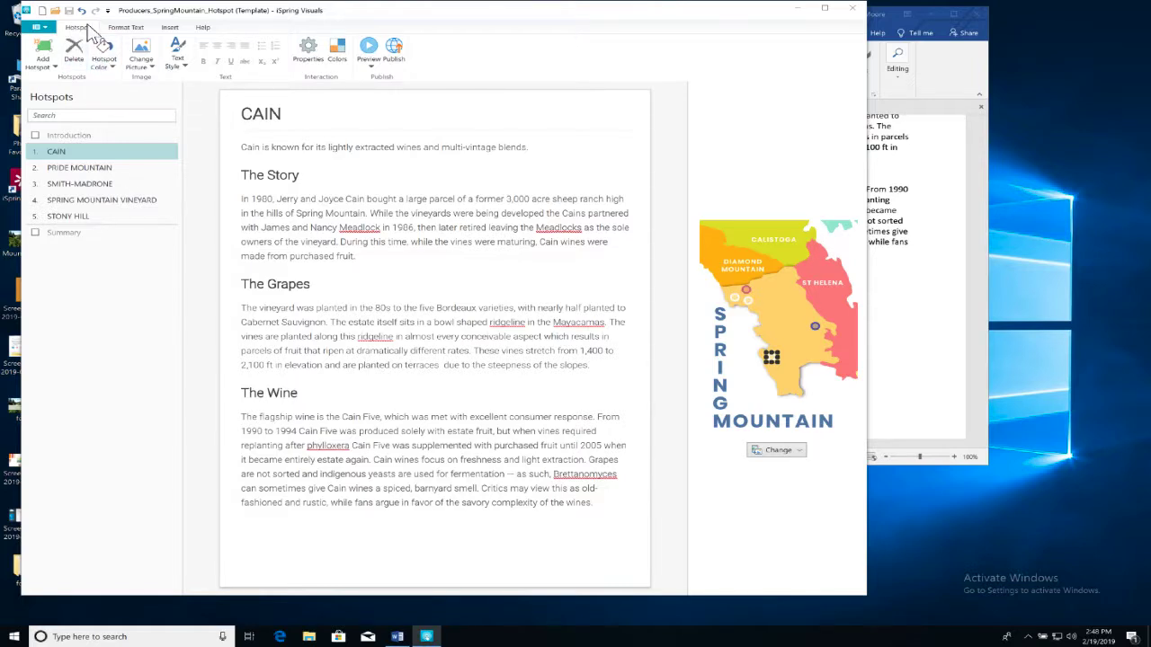
# - Set the Spring Mountain Vineyard and Stony Hill hotspot colors to white (FFFFFF) in the interaction's color scheme and apply the customization
pyautogui.click(338, 57)
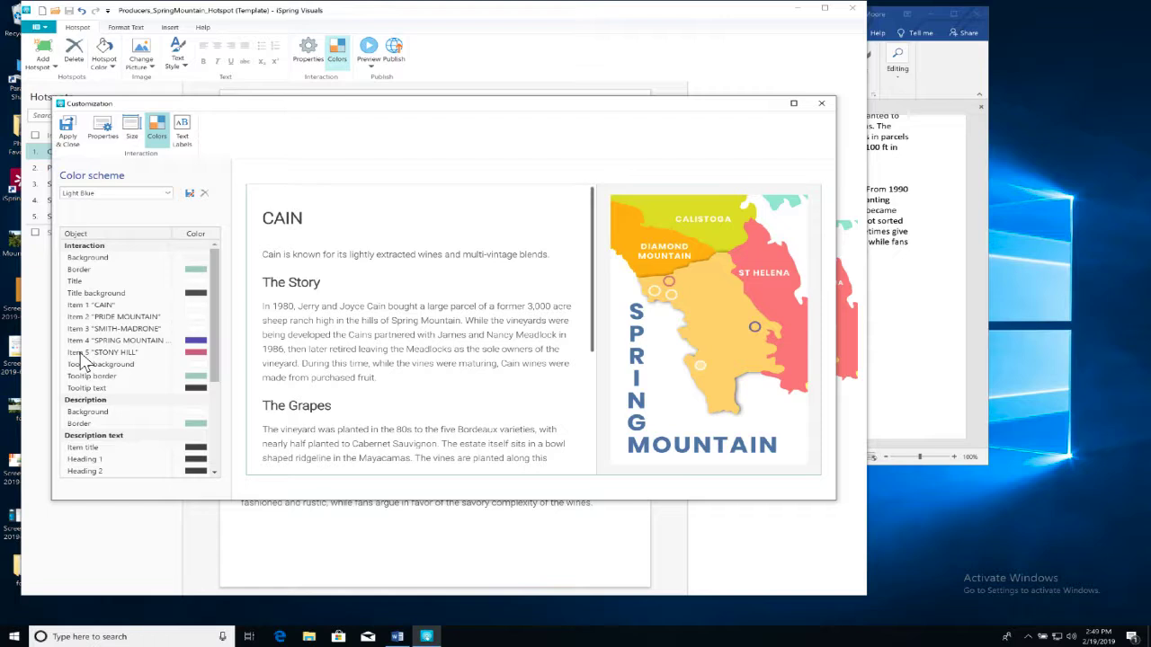
pyautogui.click(196, 341)
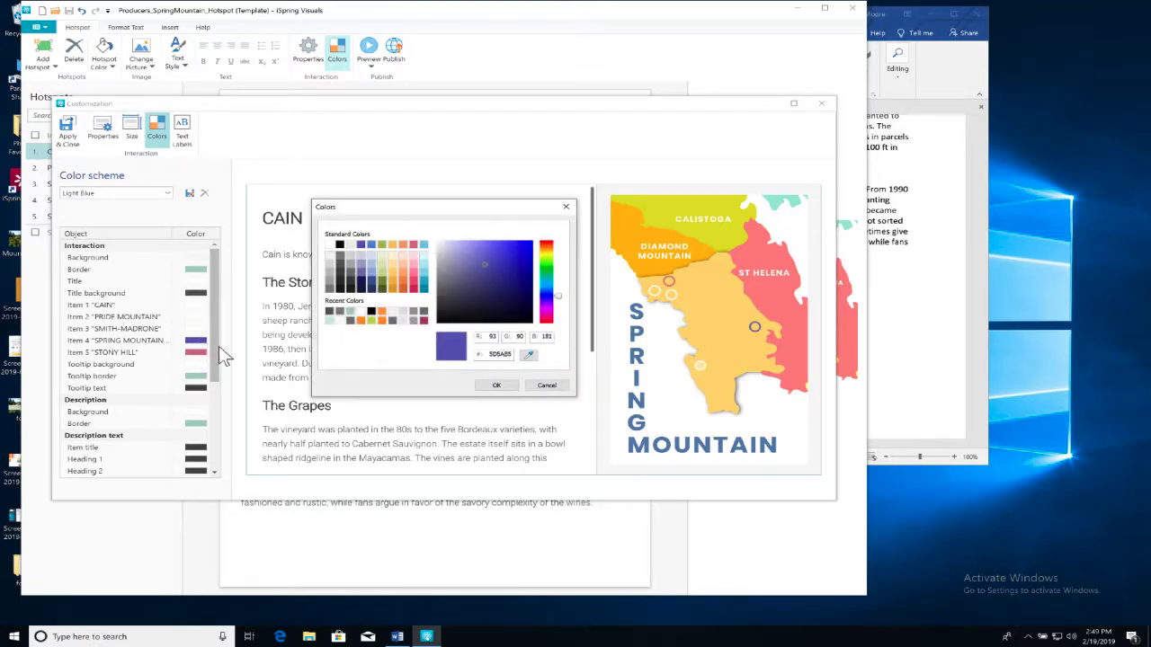
pyautogui.click(329, 244)
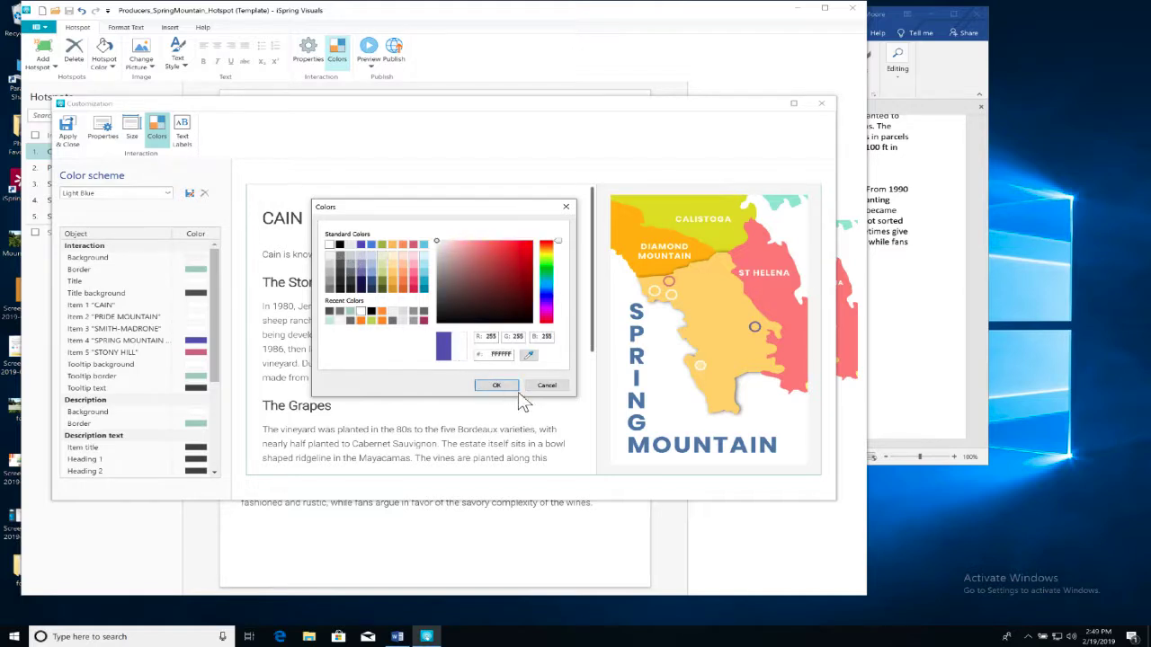
pyautogui.click(497, 385)
pyautogui.click(196, 352)
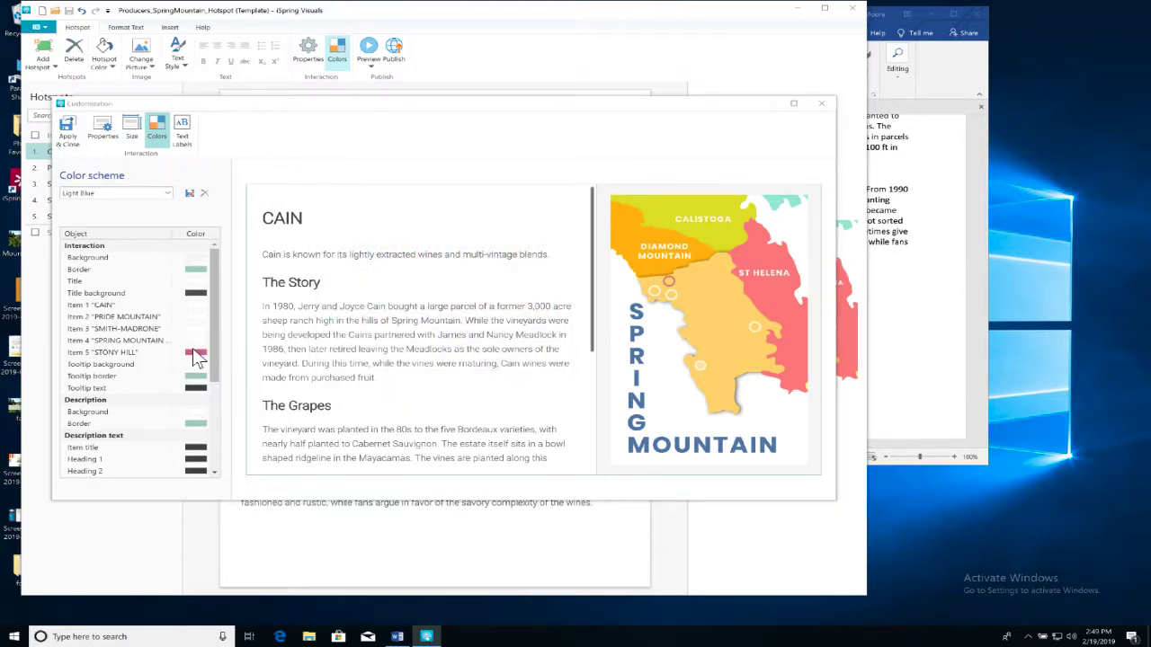
pyautogui.click(330, 246)
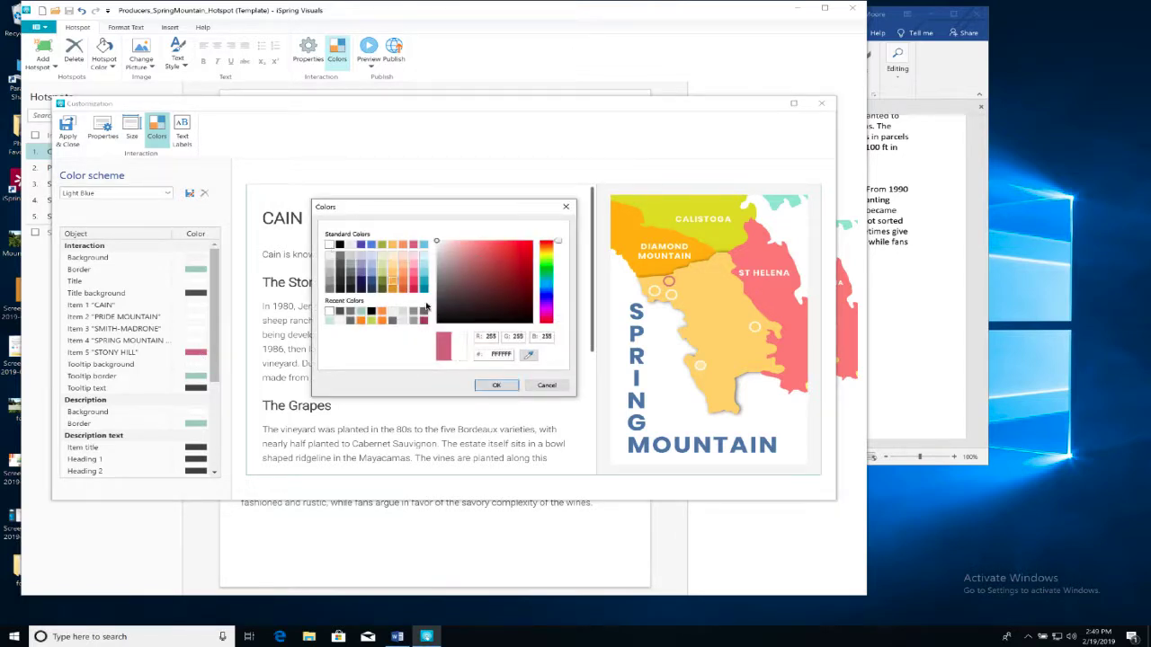
pyautogui.click(497, 385)
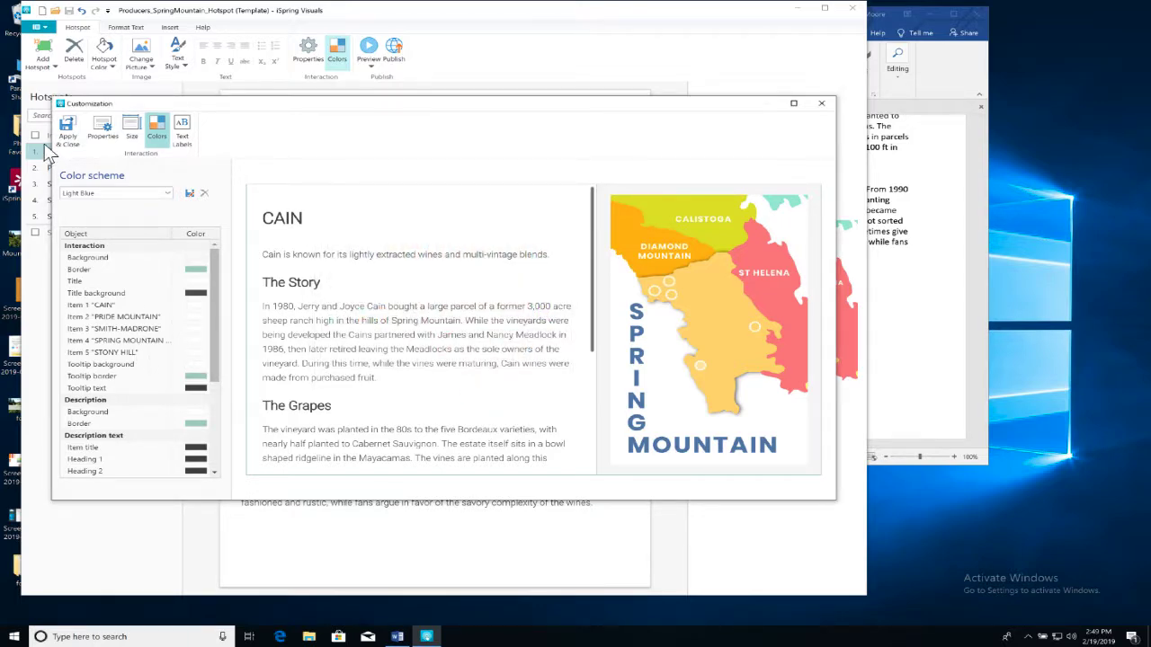
pyautogui.click(66, 130)
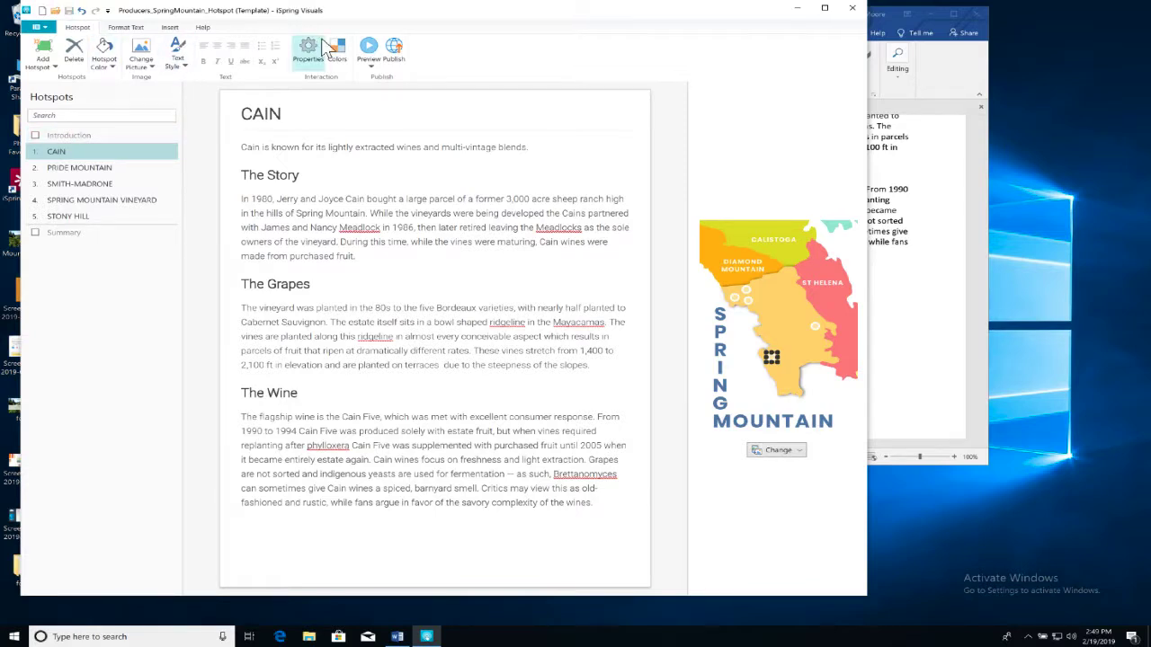
# - Preview the interaction with the recolored markers, opening several map hotspots including Smith-Madrone and Stony Hill, and close the preview
pyautogui.click(371, 55)
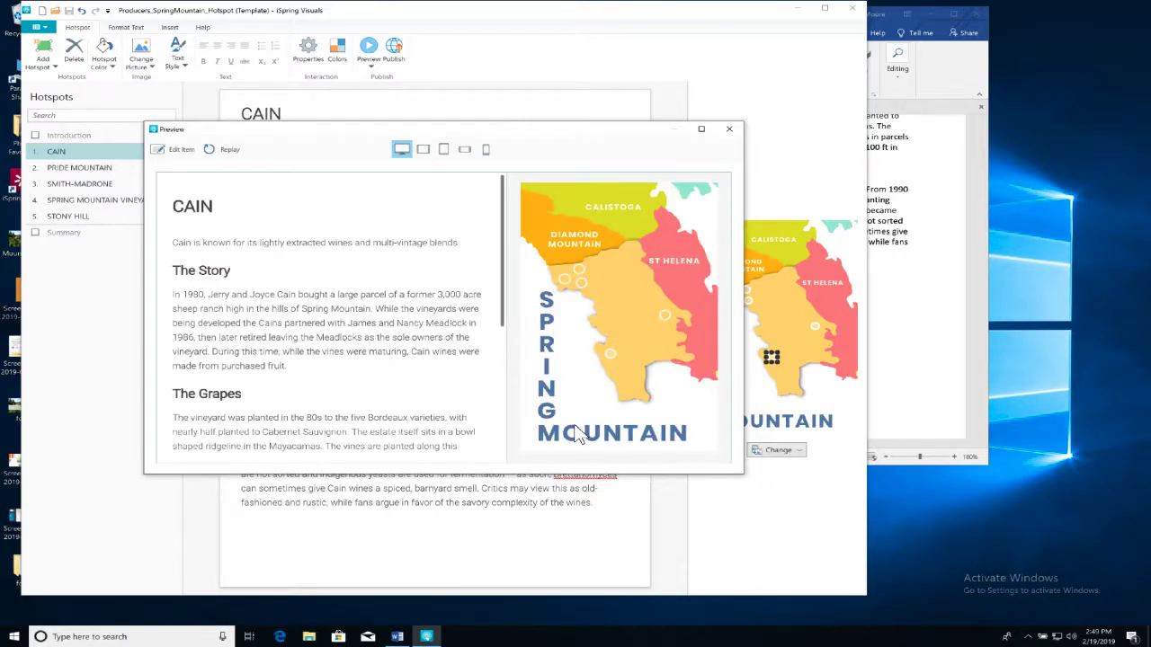
pyautogui.click(666, 315)
pyautogui.click(580, 283)
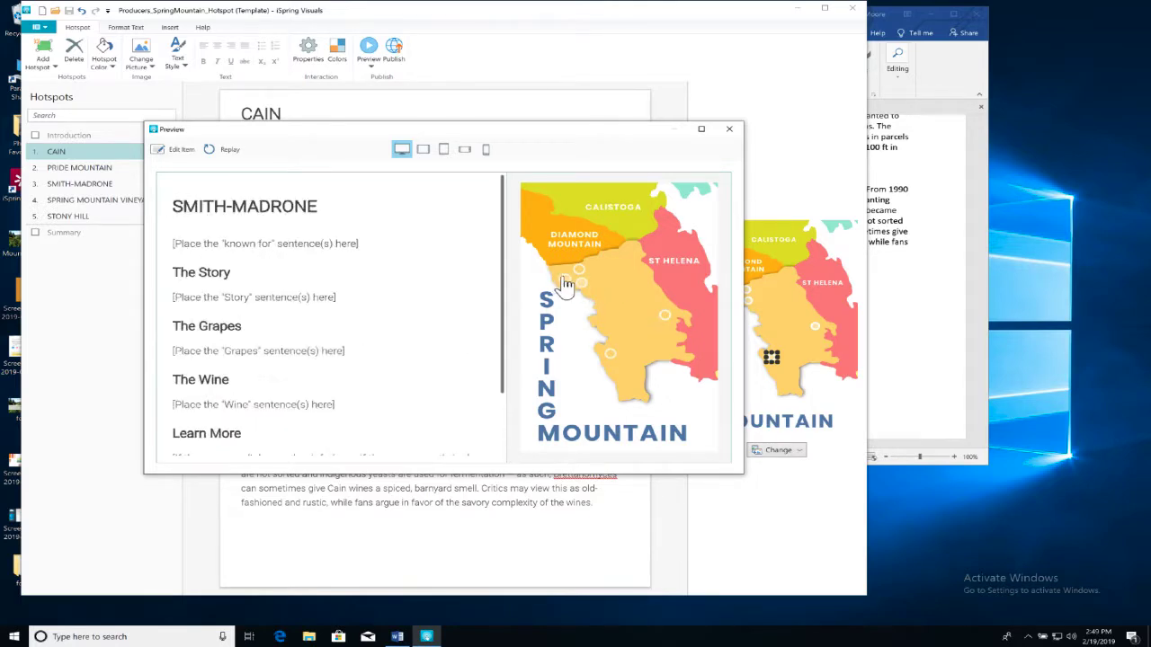
pyautogui.click(564, 280)
pyautogui.click(579, 272)
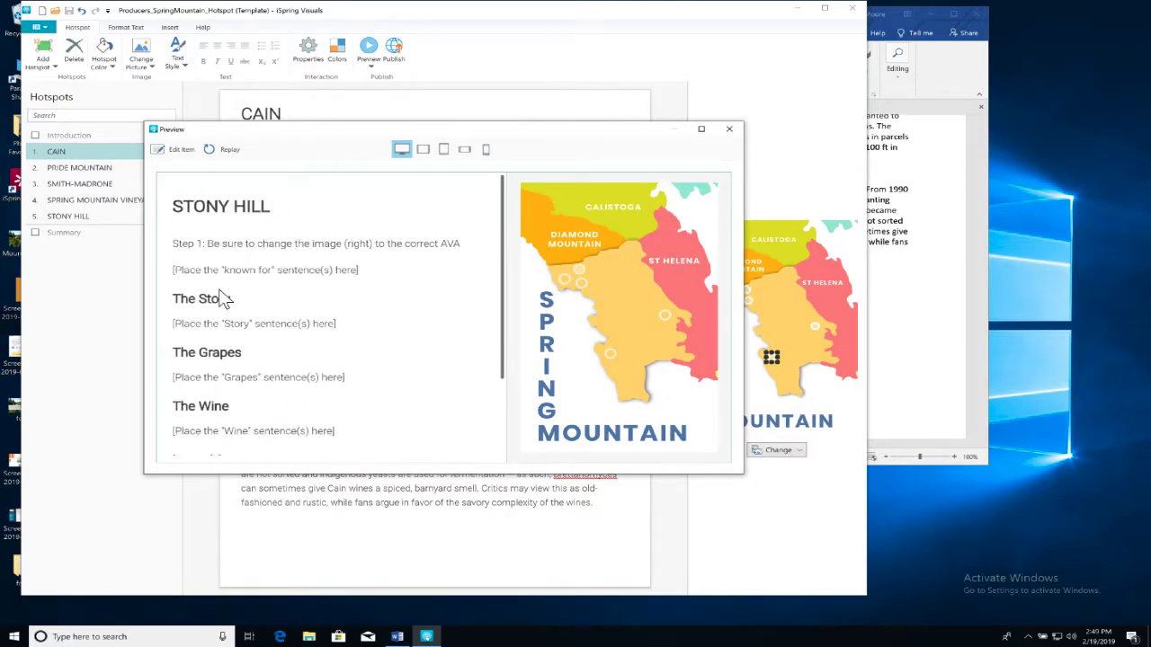
pyautogui.click(729, 129)
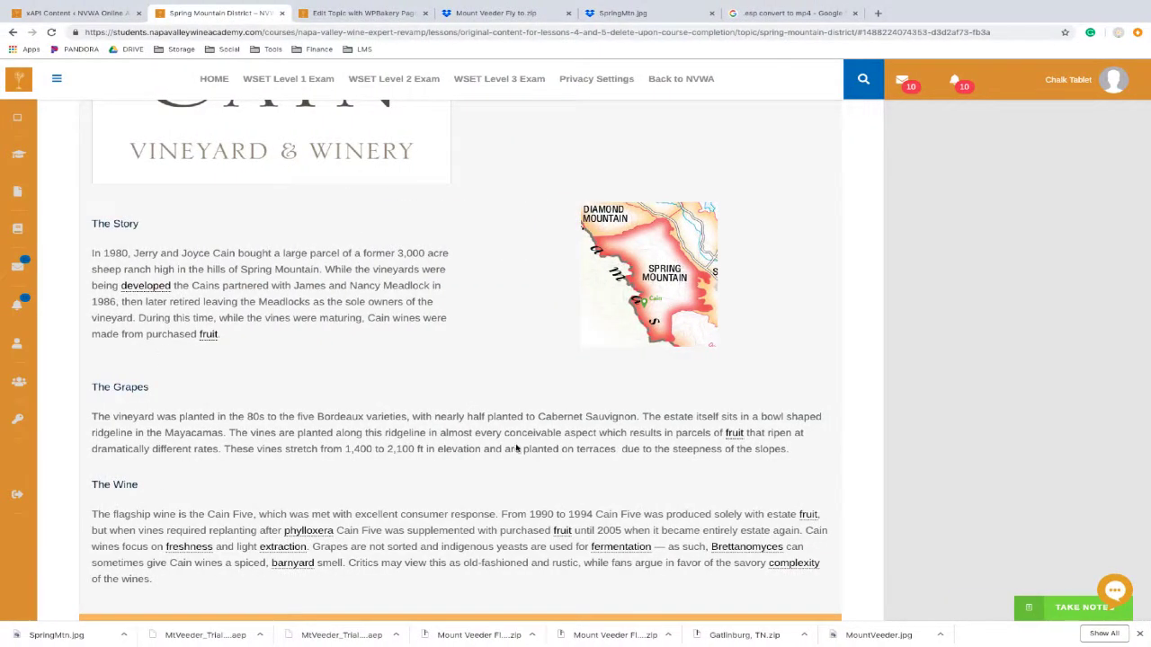
# - Look over the Cain entry in the browser's course topic and the SpringMtn.jpg map, and return to the AVAHotSpotMaps folder in Dropbox
pyautogui.scroll(2, 481, 306)
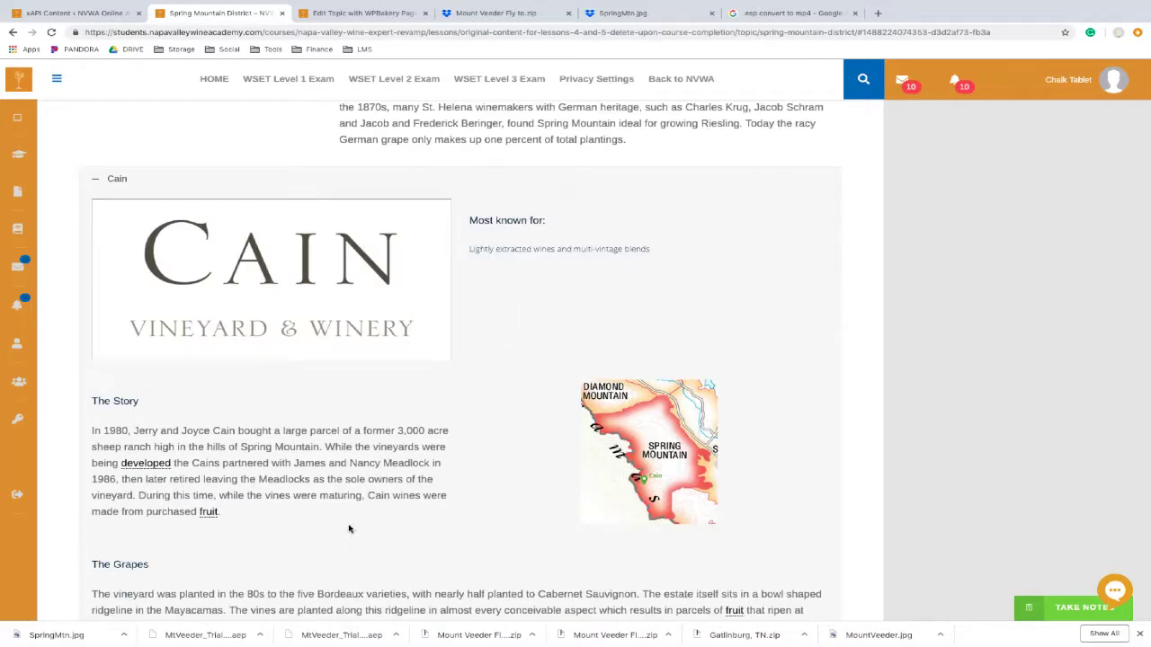
pyautogui.click(637, 15)
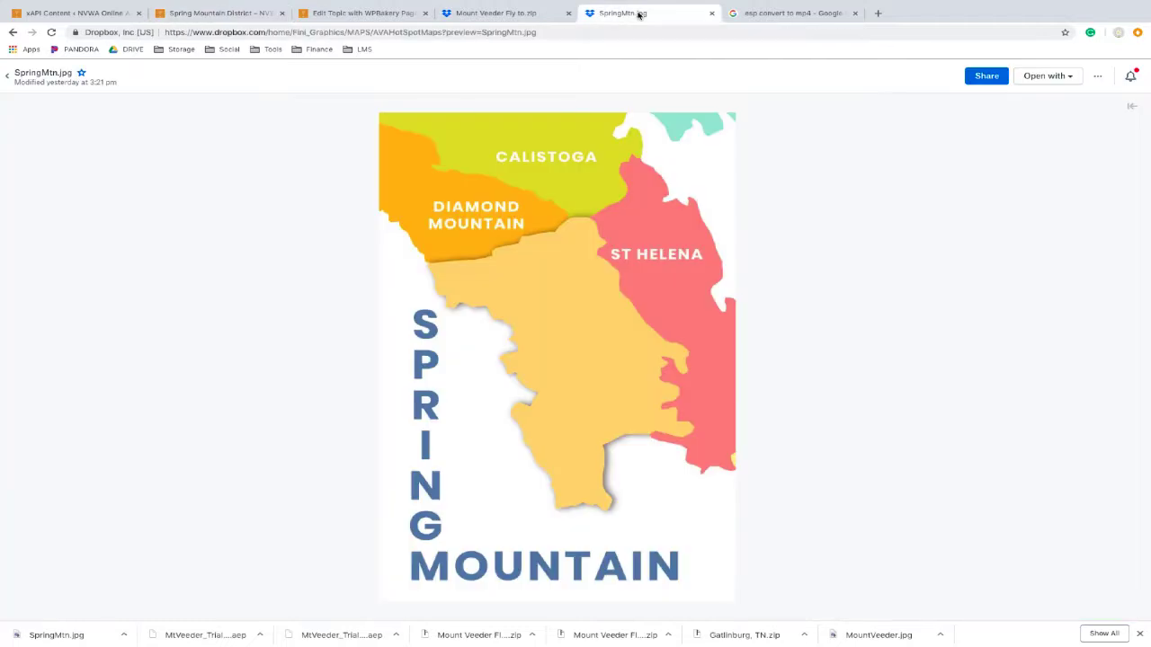
pyautogui.click(7, 75)
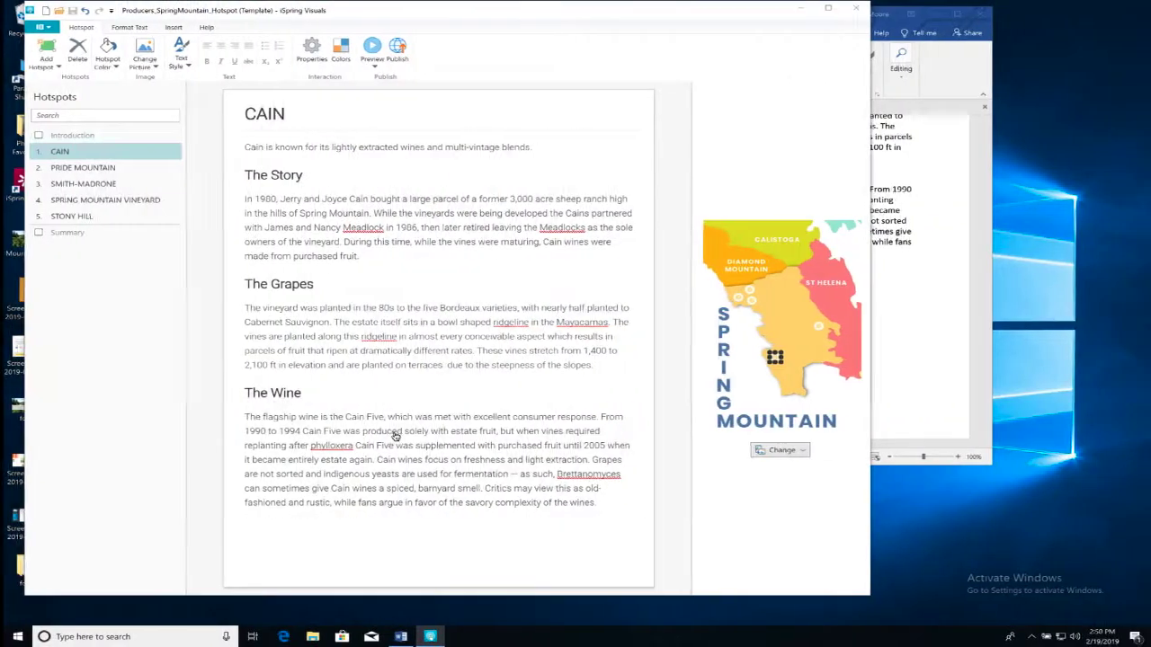
# - Publish the interaction for LMS with the Experience API profile under the project name Producers_SpringMountain_Hotspot (Template)
pyautogui.click(396, 52)
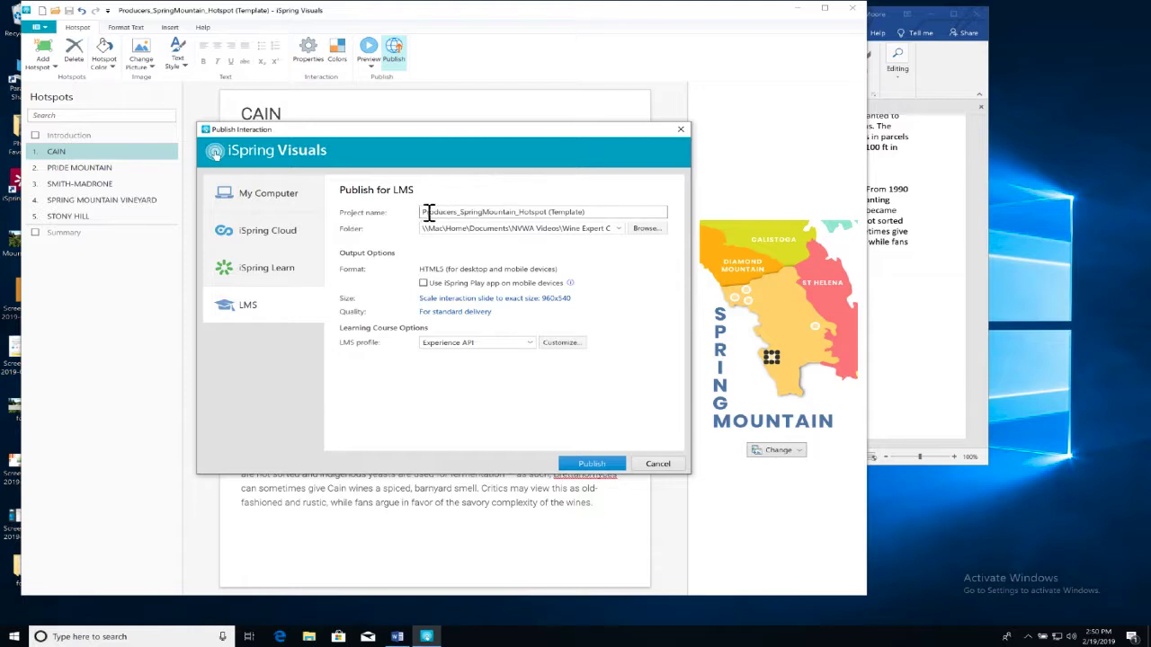
pyautogui.moveTo(422, 212); pyautogui.dragTo(587, 216)
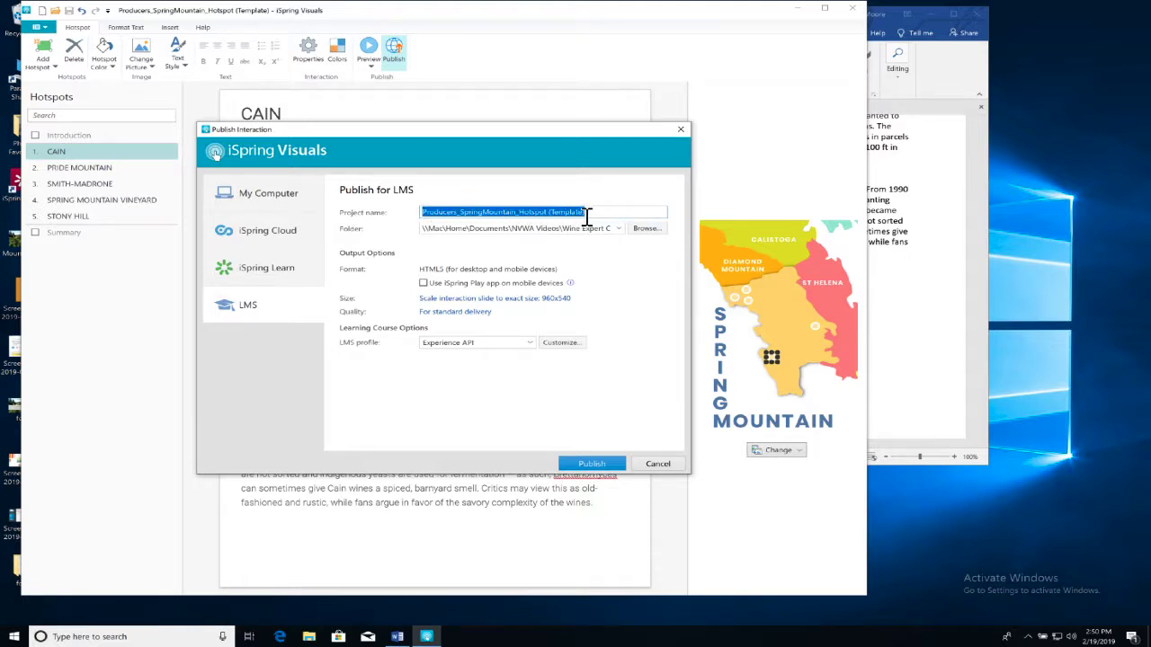
pyautogui.moveTo(549, 213); pyautogui.dragTo(588, 213)
pyautogui.moveTo(459, 212); pyautogui.dragTo(515, 212)
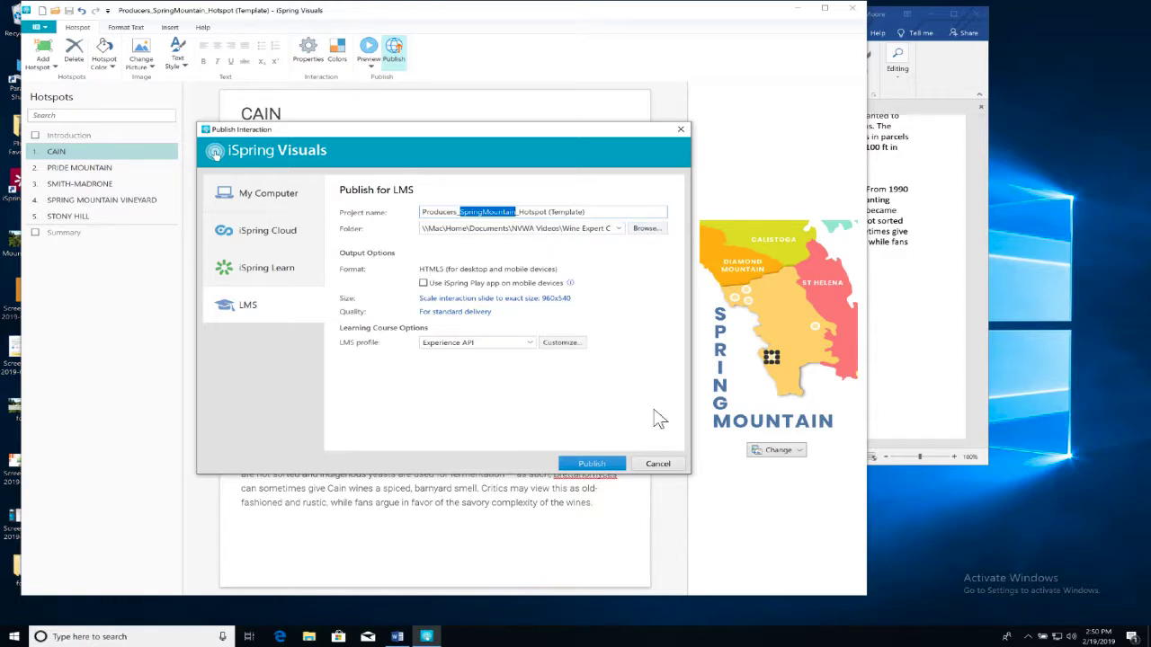
pyautogui.click(592, 464)
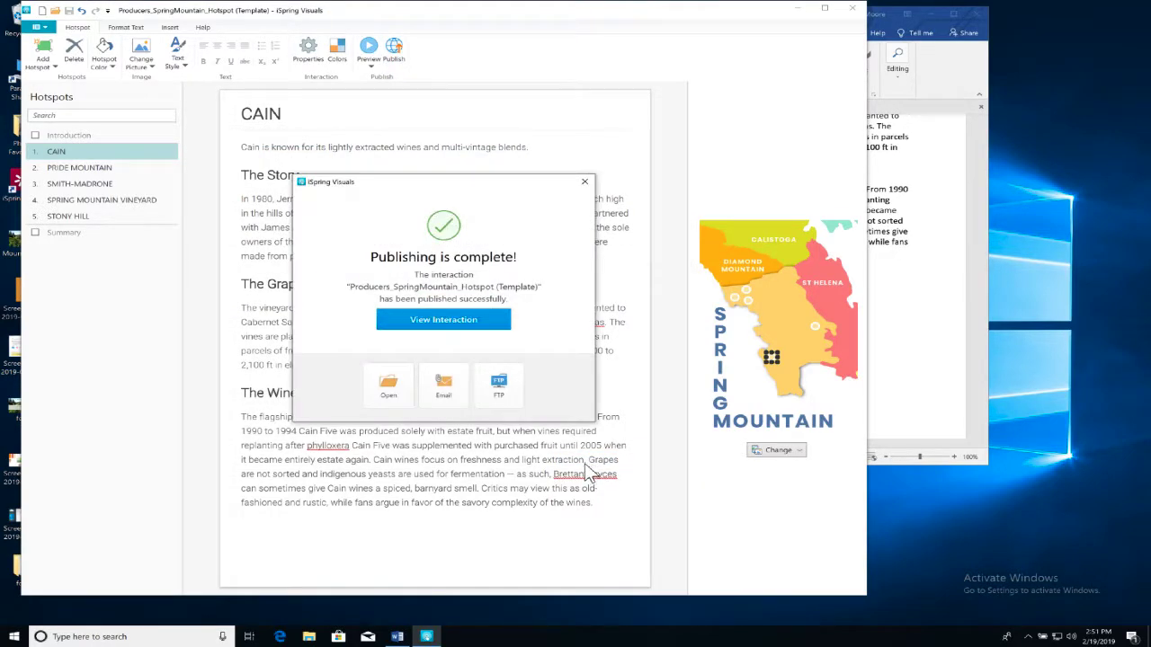
# - View the published interaction in the browser, open the Stony Hill hotspot on the map, and close the browser window
pyautogui.click(474, 326)
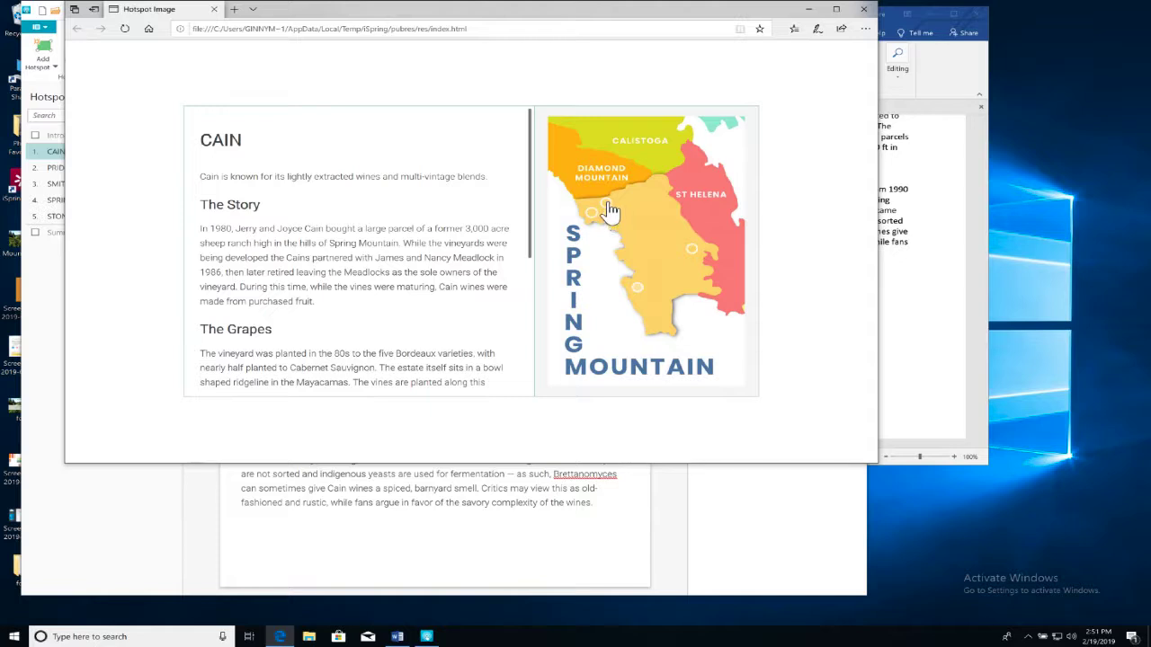
pyautogui.click(593, 220)
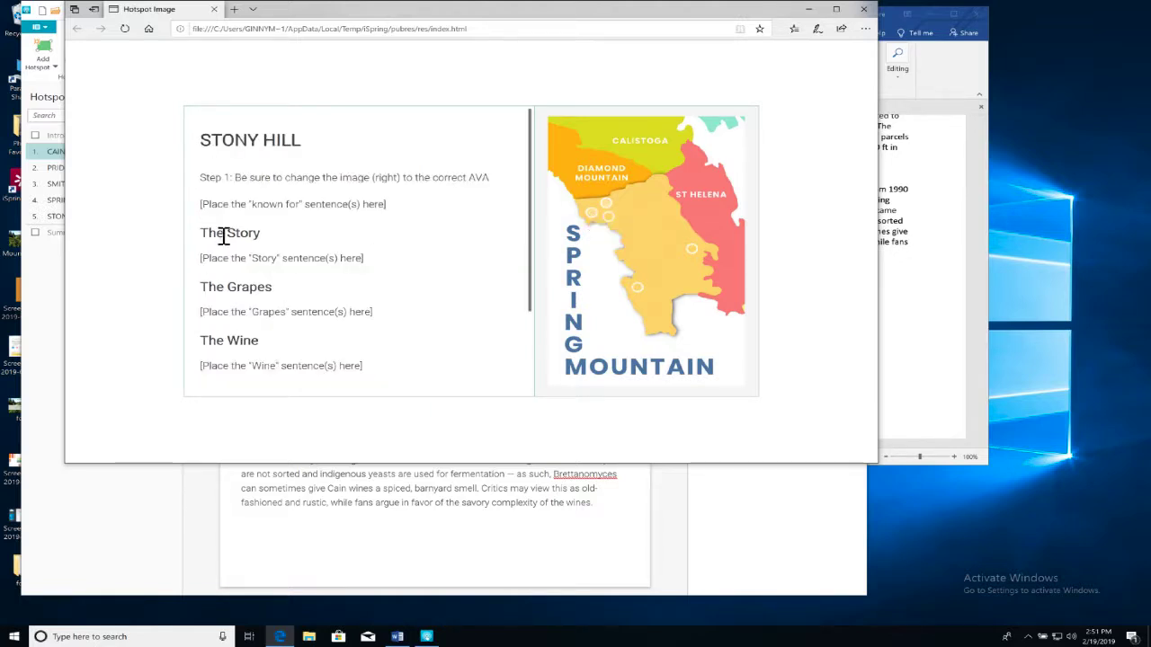
pyautogui.click(863, 9)
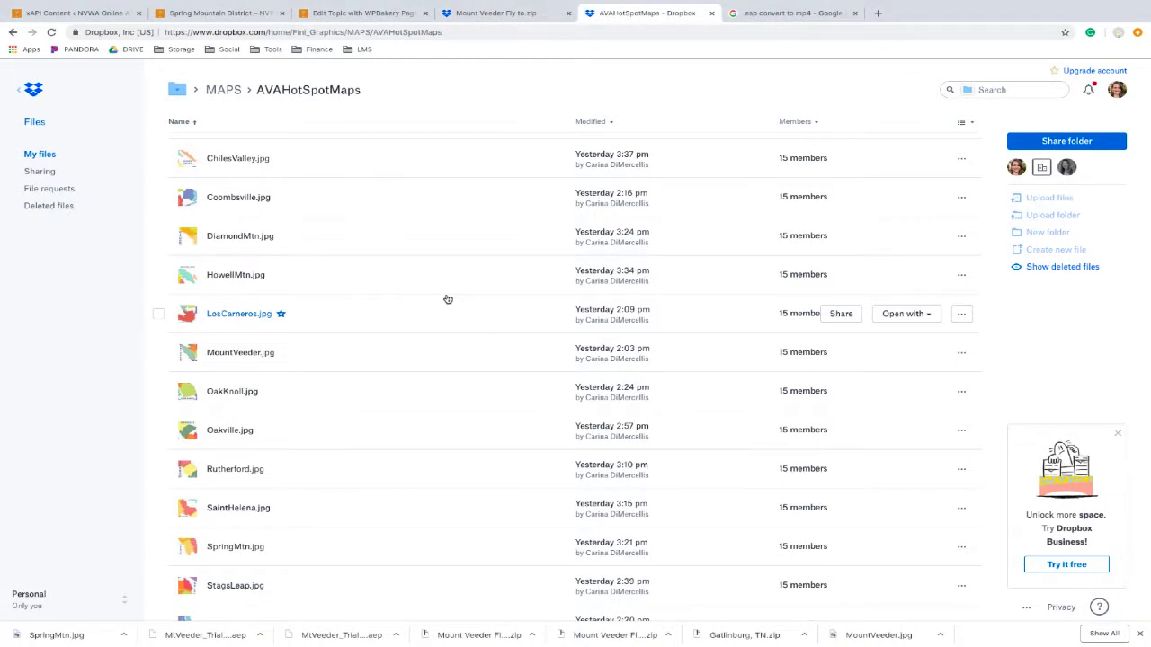
# - In Dropbox, open the Producers - TinCan Zip files folder inside Lesson 5 of the ChalkTablet XApi folder
pyautogui.hotkey('ctrl', 'Left')
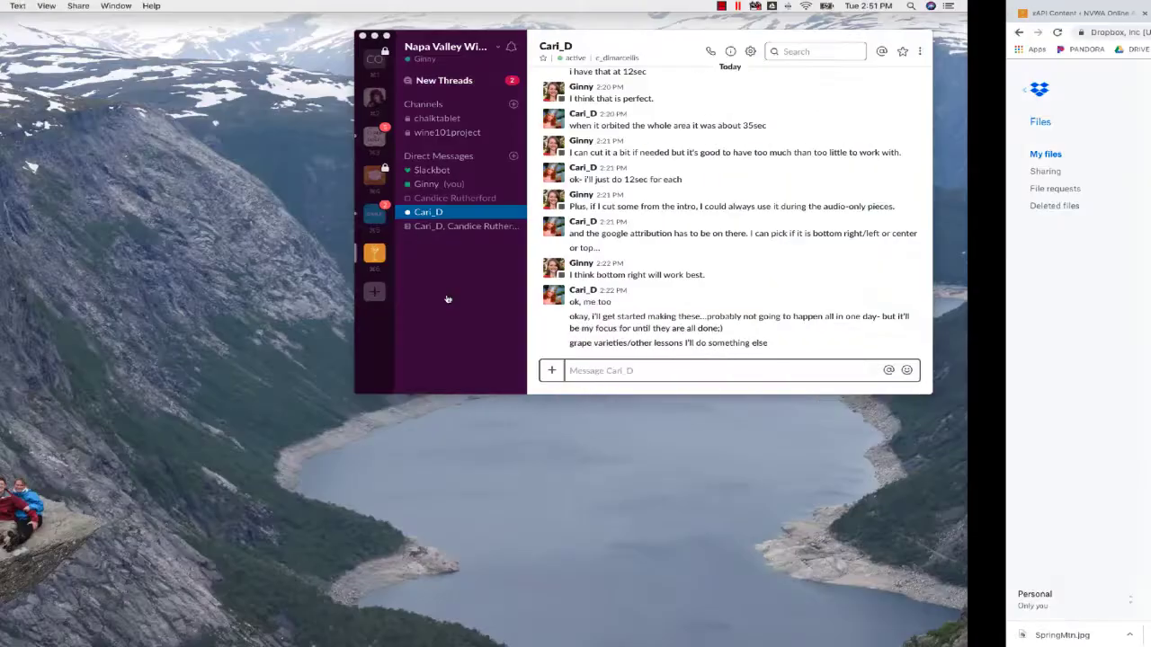
pyautogui.hotkey('ctrl', 'Right')
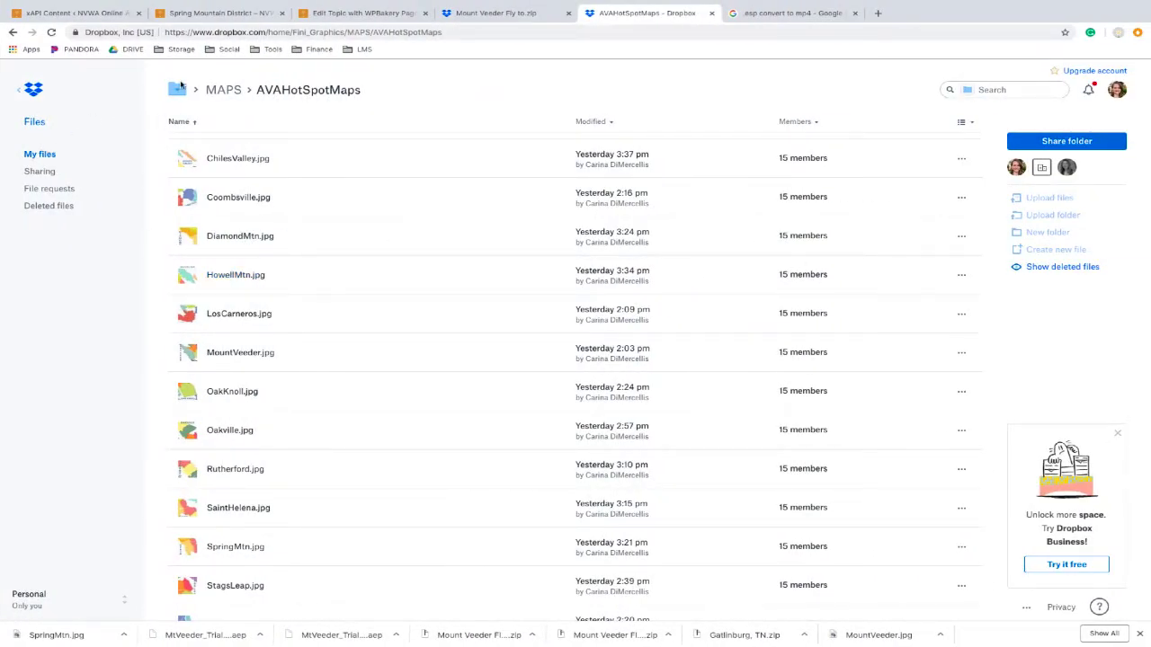
pyautogui.click(506, 14)
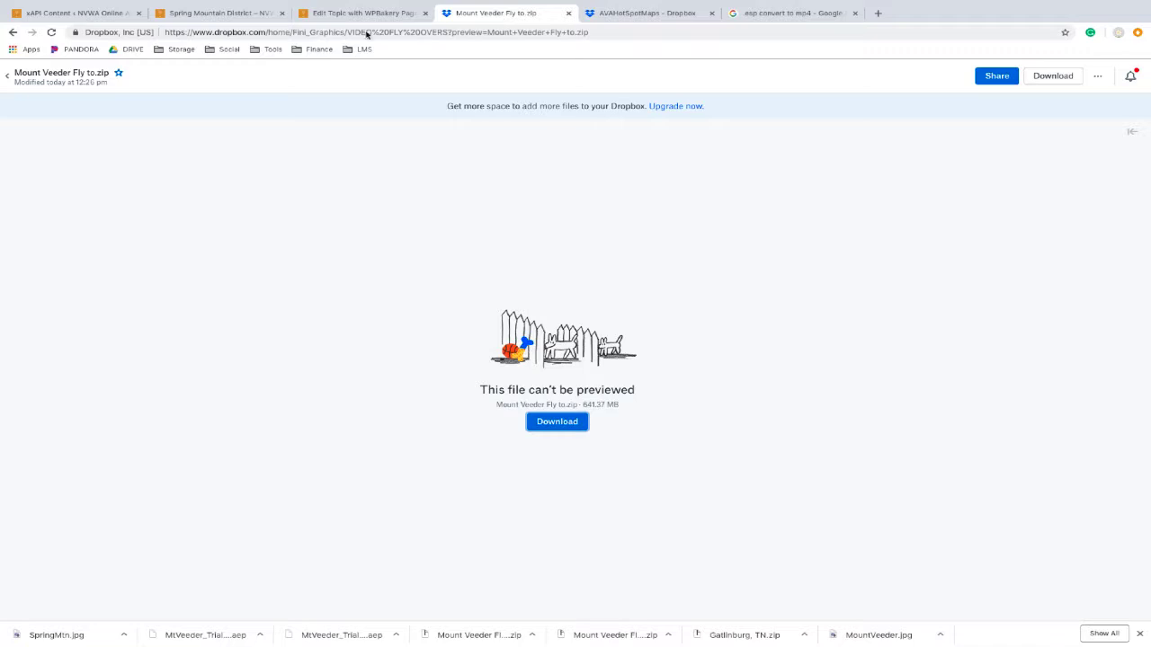
pyautogui.click(7, 76)
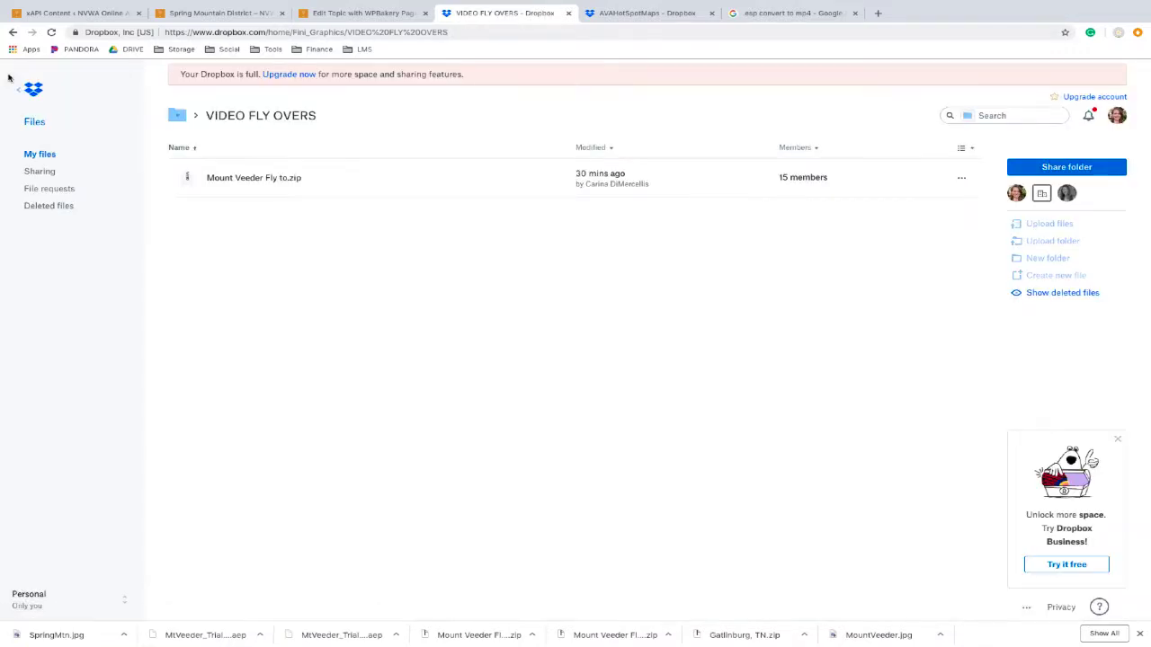
pyautogui.click(36, 156)
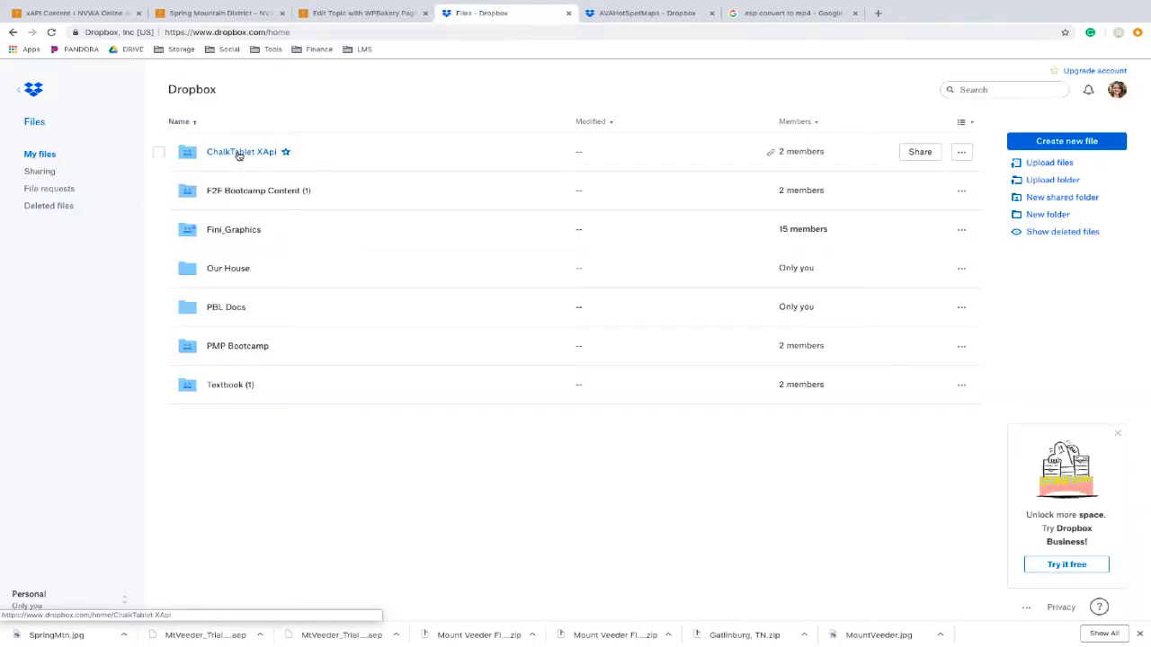
pyautogui.click(239, 153)
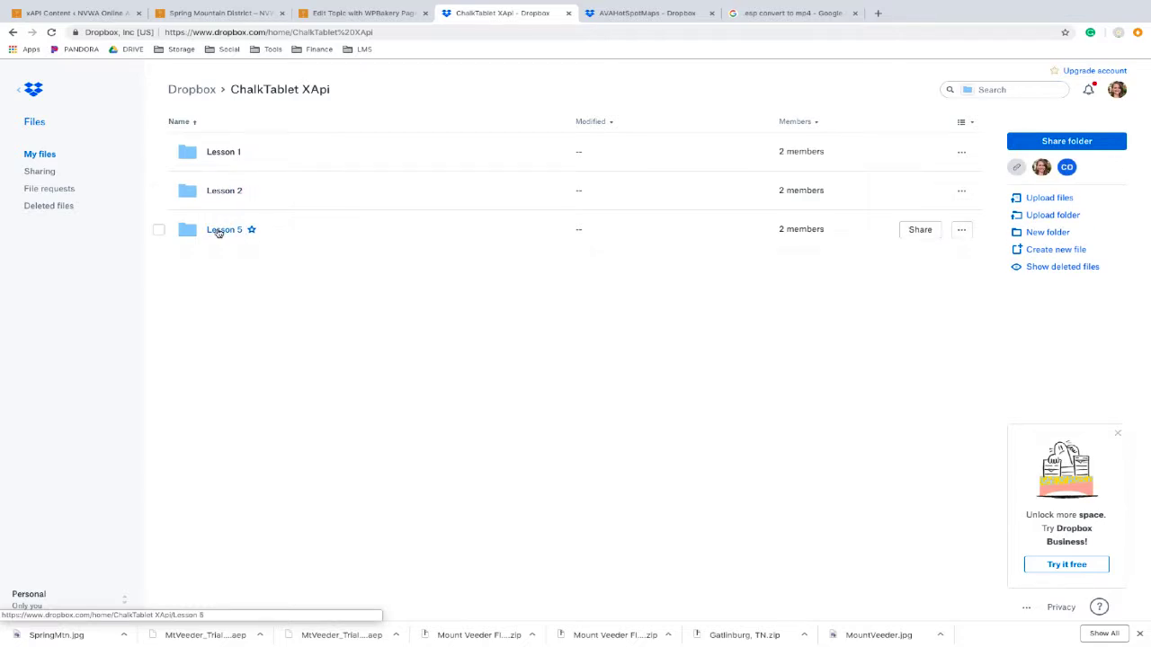
pyautogui.click(219, 230)
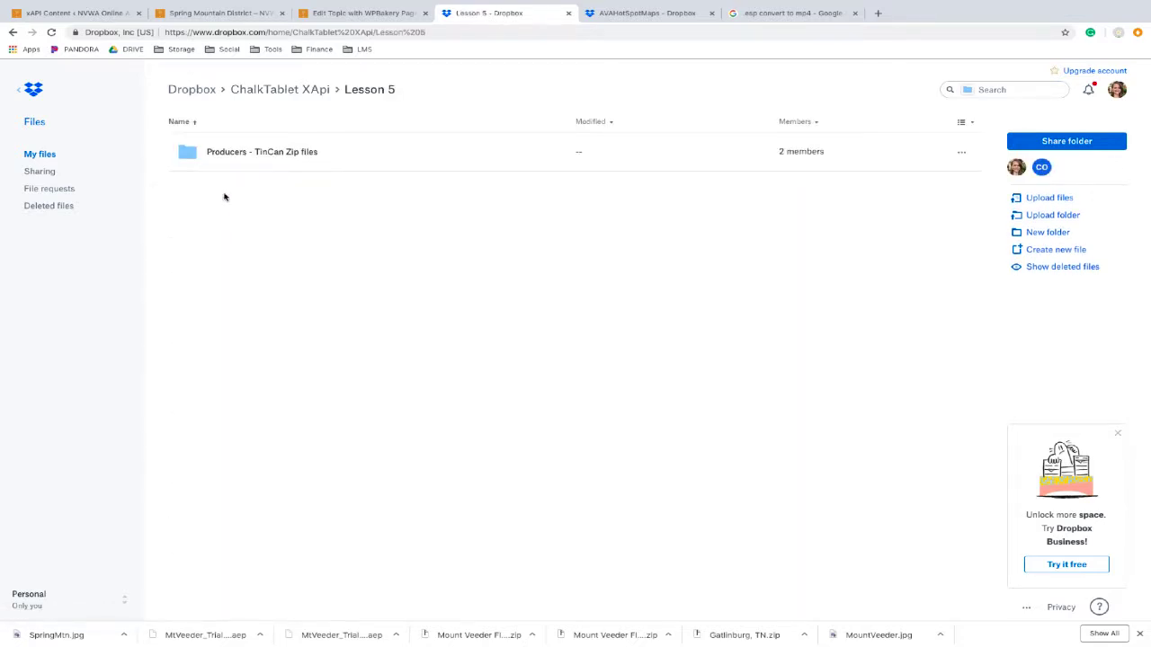
pyautogui.click(231, 152)
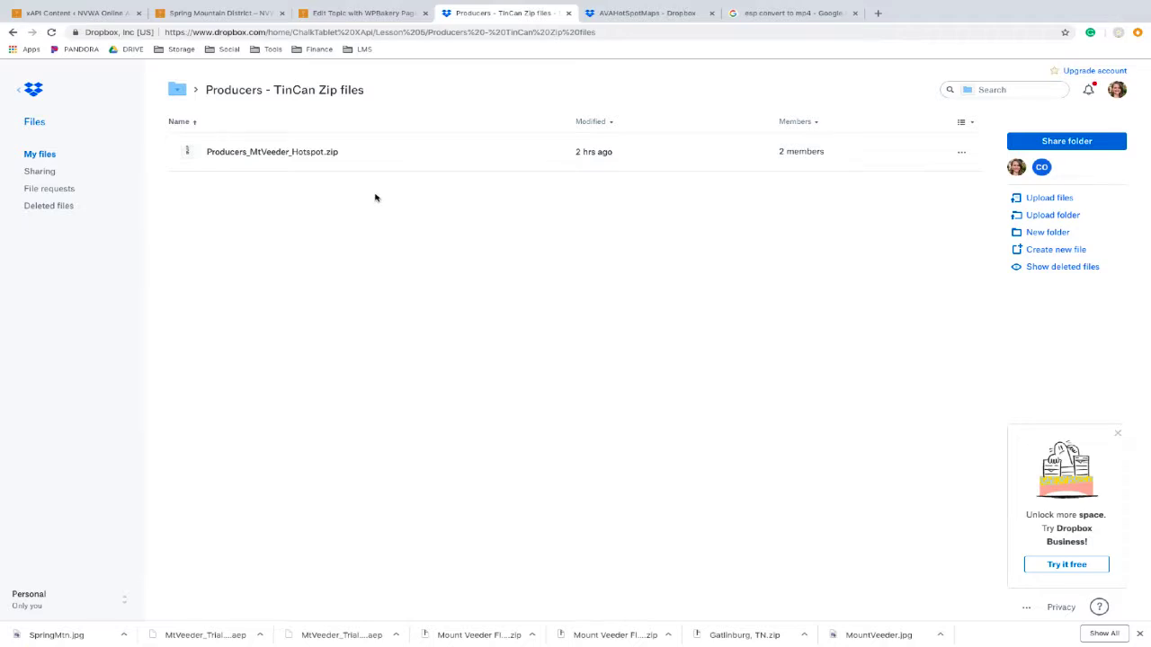
# - Upload Producers_SpringMountain_Hotspot (Template).zip from the Mac's iSpring Files folder to the Producers - TinCan Zip files folder in Dropbox
pyautogui.hotkey('ctrl', 'Left')
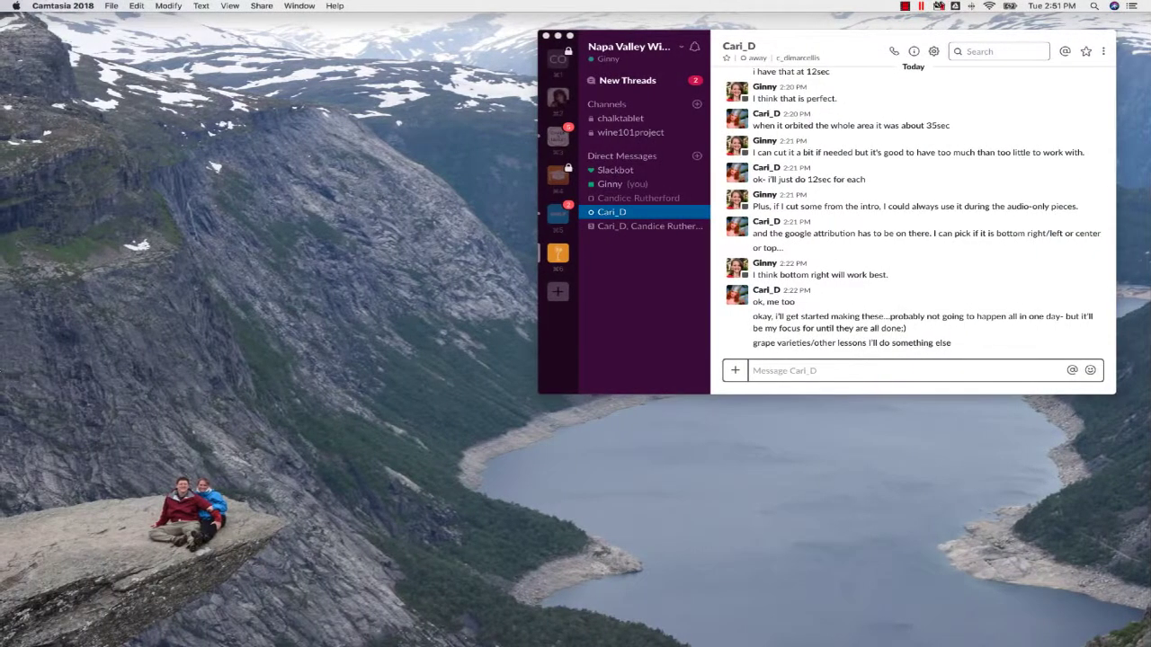
pyautogui.moveTo(352, 142); pyautogui.dragTo(278, 128)
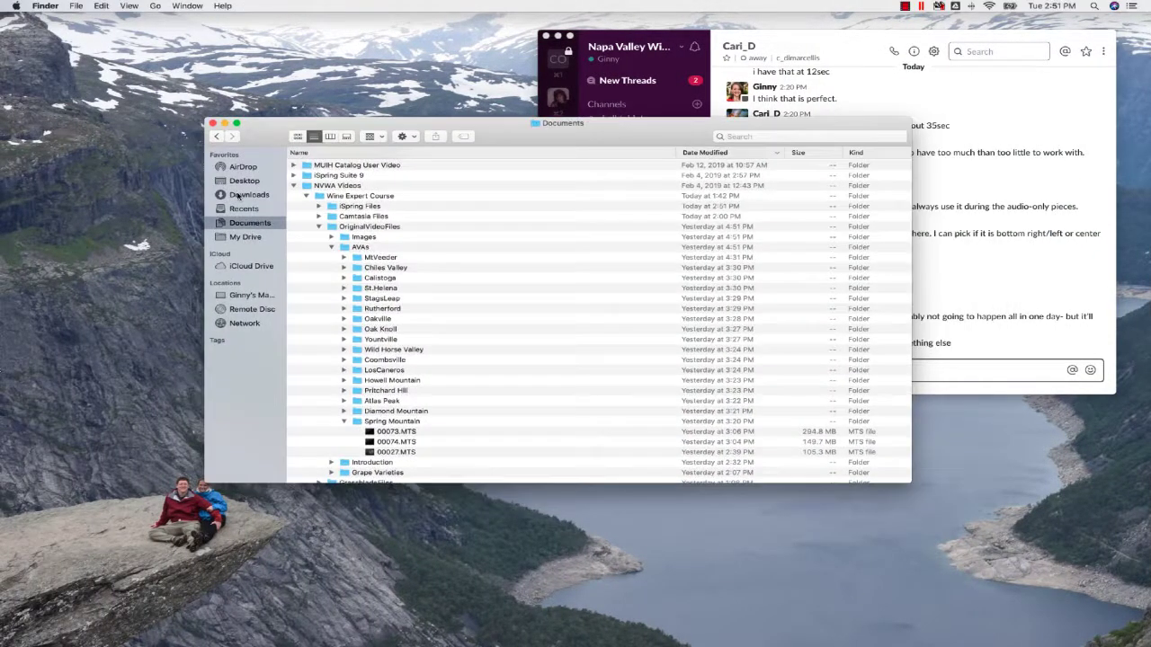
pyautogui.click(331, 249)
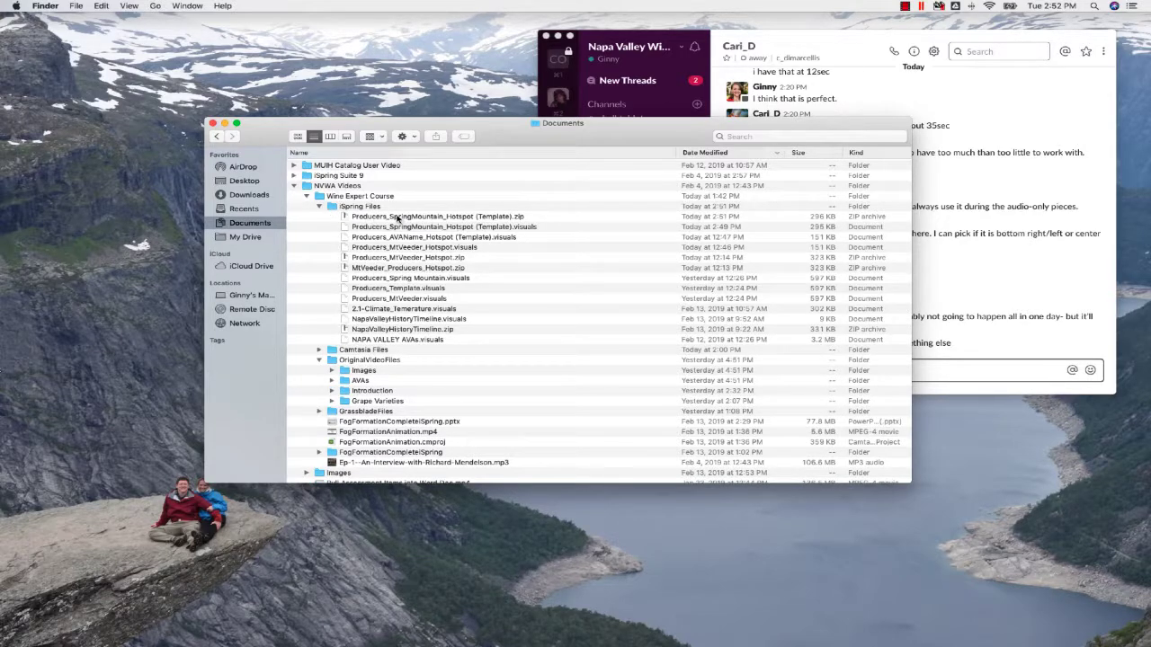
pyautogui.moveTo(396, 217); pyautogui.dragTo(595, 279)
pyautogui.hotkey('ctrl', 'Right')
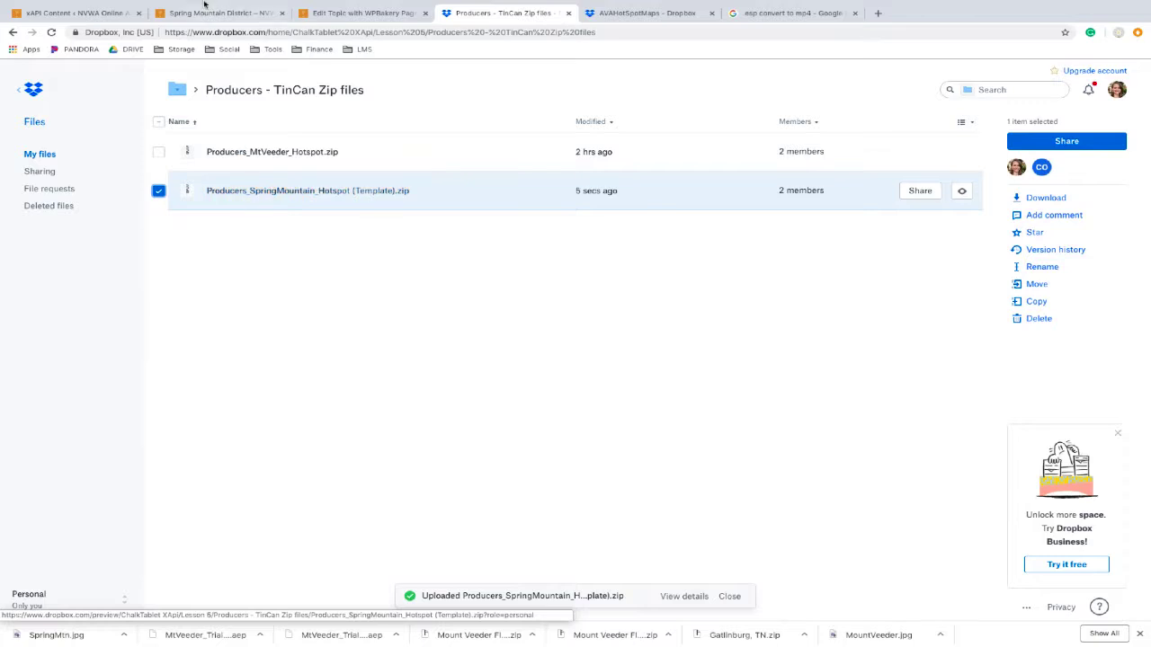
# - In WordPress, add a new xAPI content item titled NVWE - Spring Mountain Producers, correcting the misspelled word Mountain
pyautogui.click(83, 14)
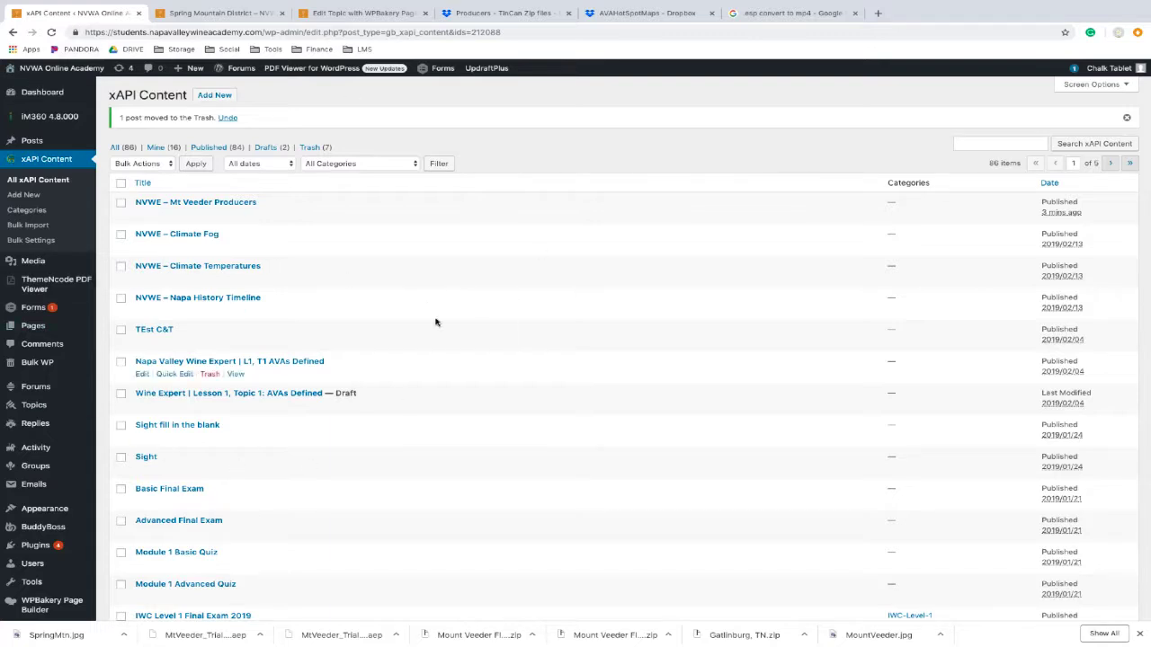
pyautogui.moveTo(18, 132)
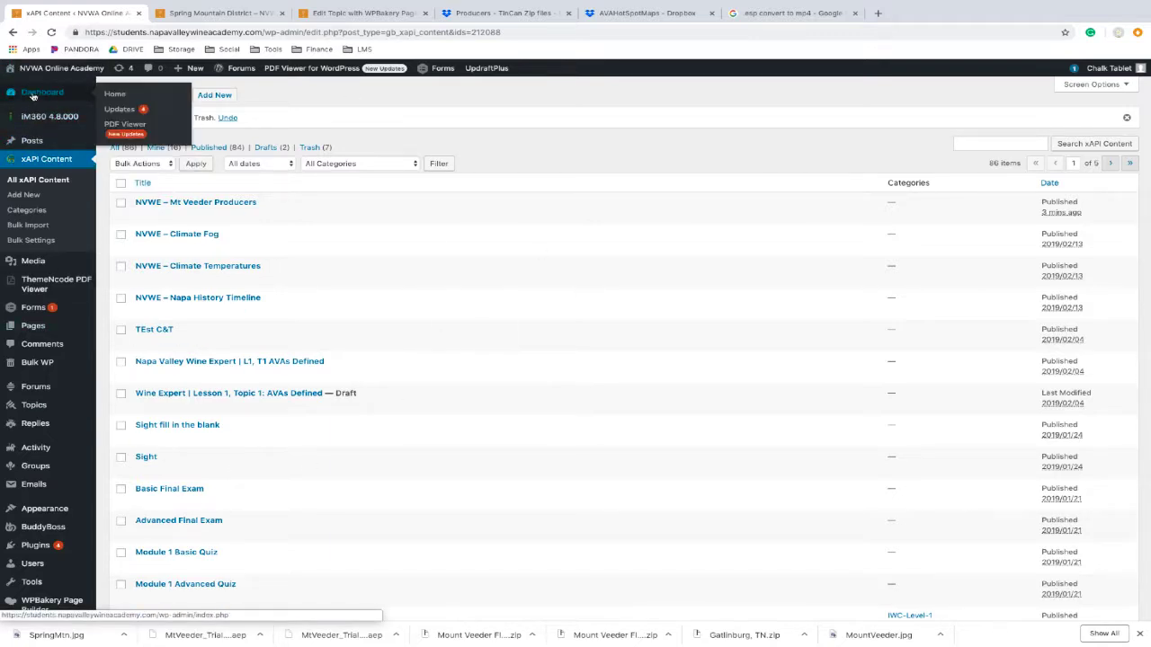
pyautogui.click(9, 198)
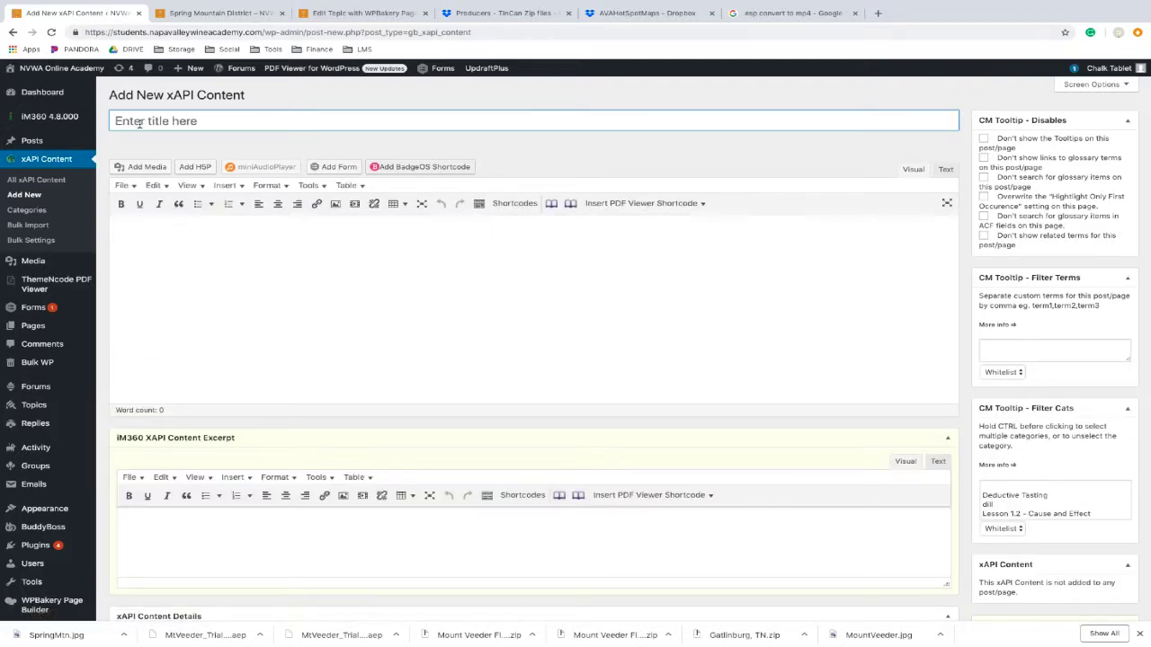
pyautogui.click(140, 124)
pyautogui.doubleClick(126, 120)
pyautogui.write('N')
pyautogui.write('VWE - Spring Mounti')
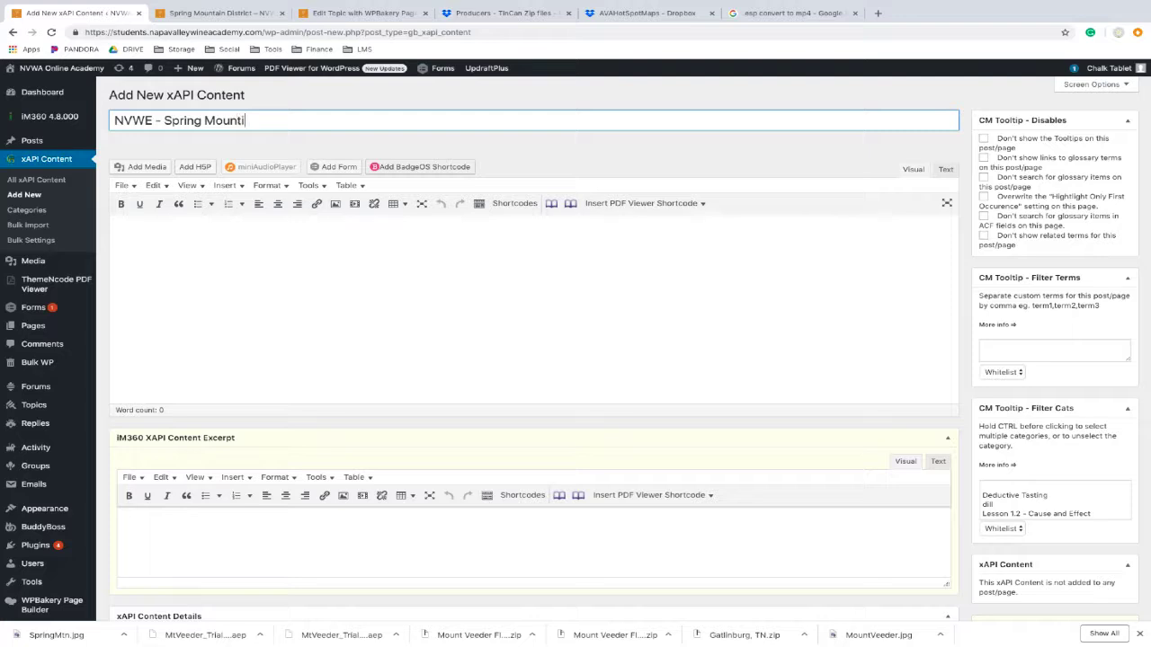
pyautogui.write('an Producers')
pyautogui.rightClick(229, 120)
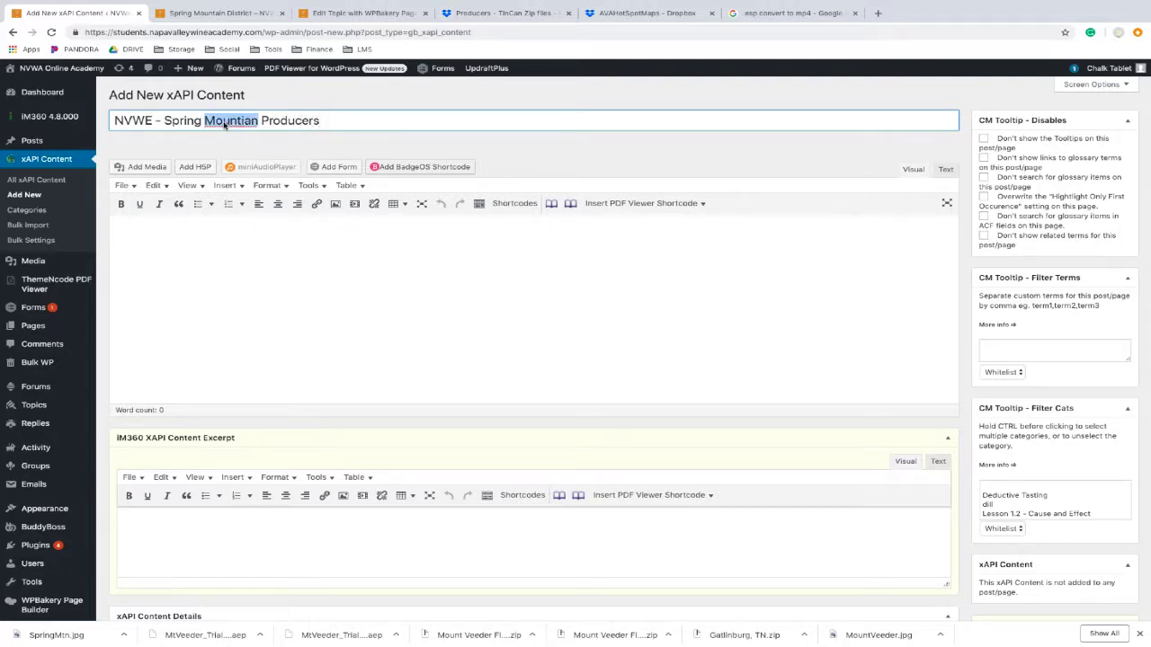
pyautogui.click(260, 127)
# - Attach Producers_SpringMountain_Hotspot (Template).zip from Dropbox as the content package, taken from Lesson 5's Producers - TinCan Zip files folder
pyautogui.scroll(-4, 335, 324)
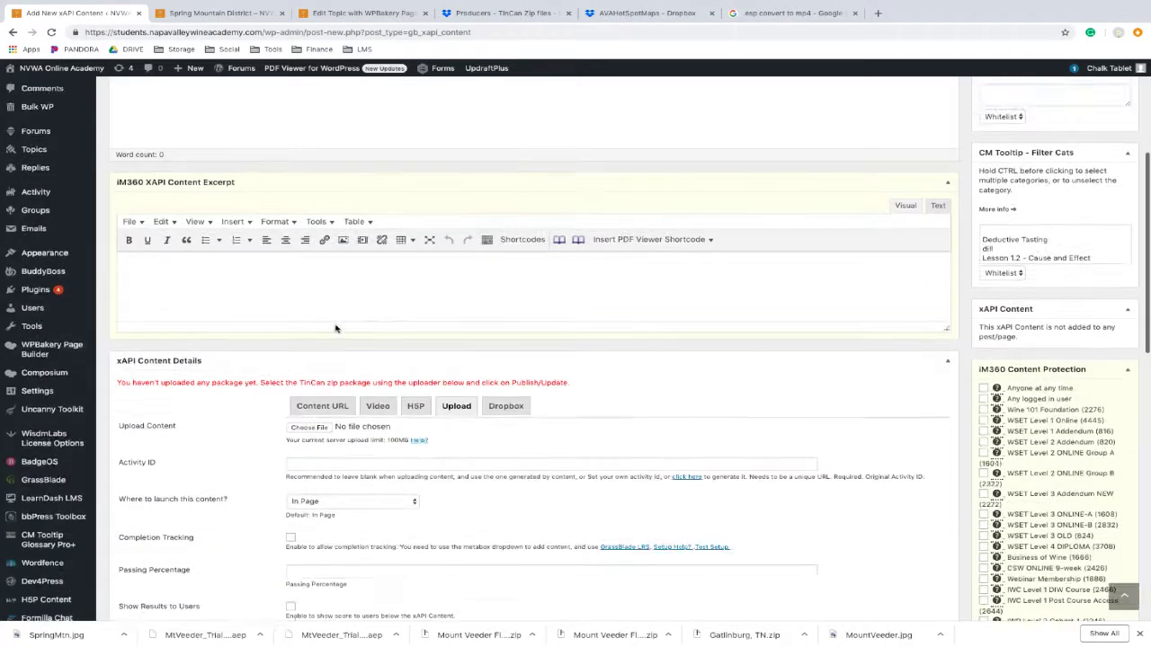
pyautogui.click(458, 347)
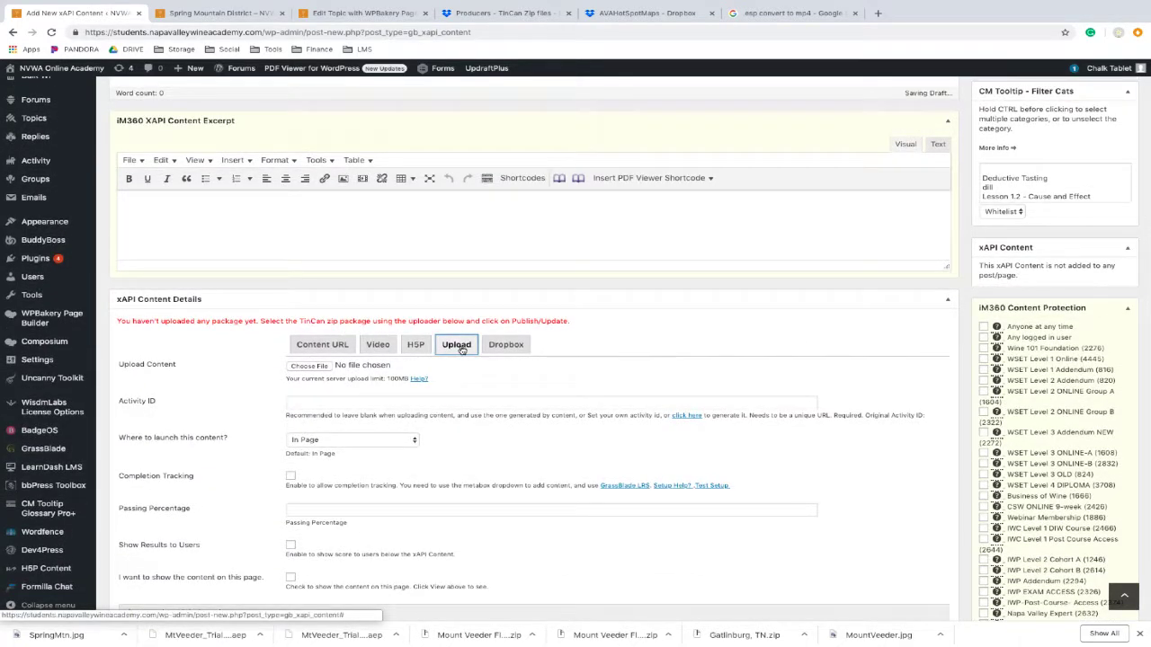
pyautogui.click(498, 347)
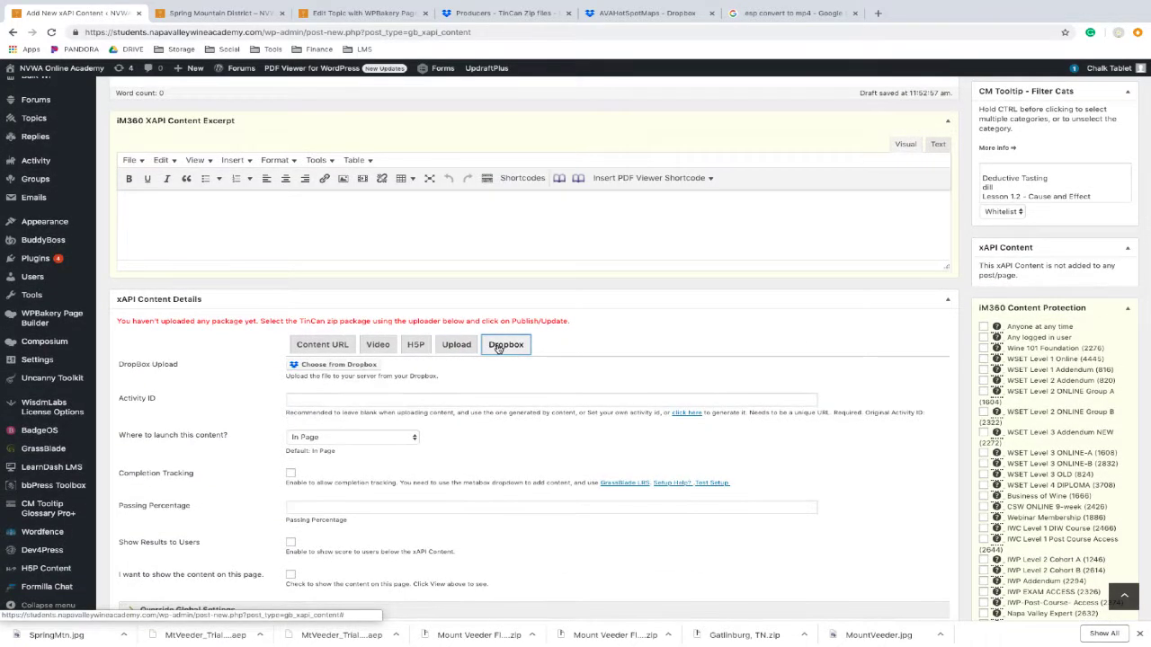
pyautogui.click(341, 366)
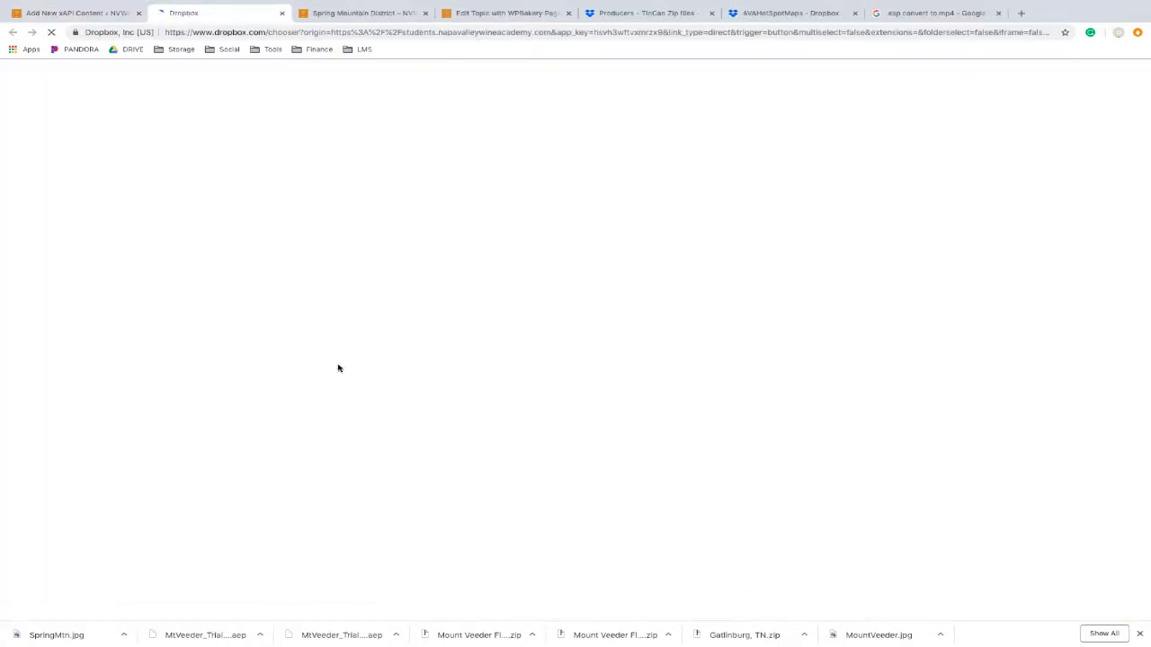
pyautogui.click(221, 134)
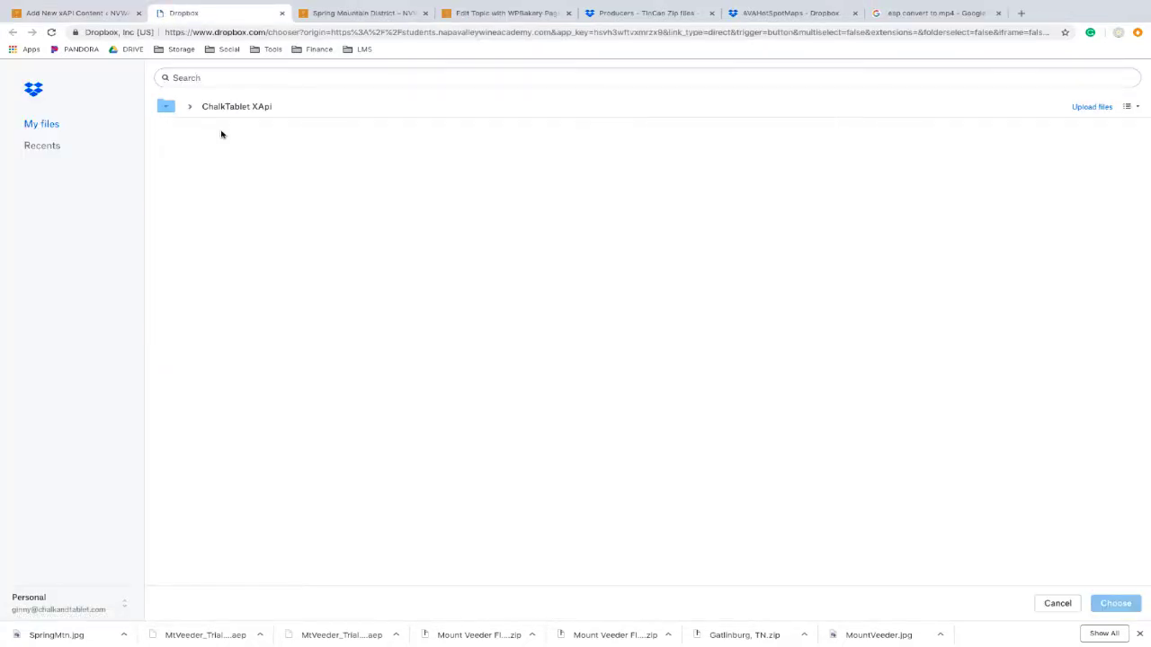
pyautogui.click(198, 201)
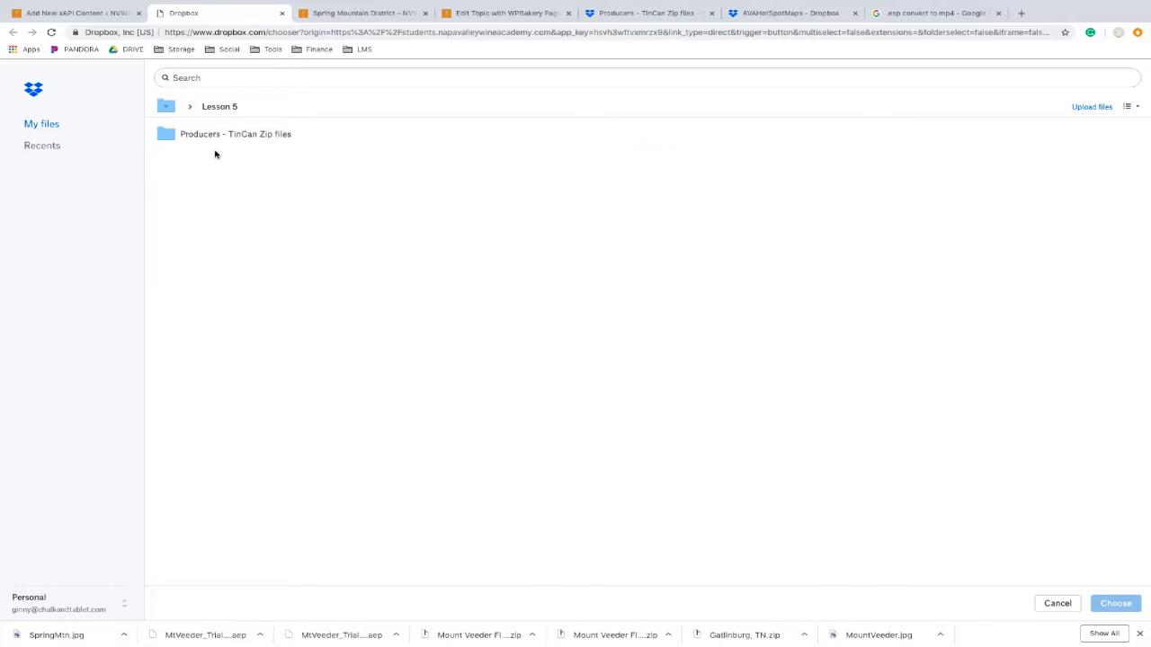
pyautogui.click(221, 133)
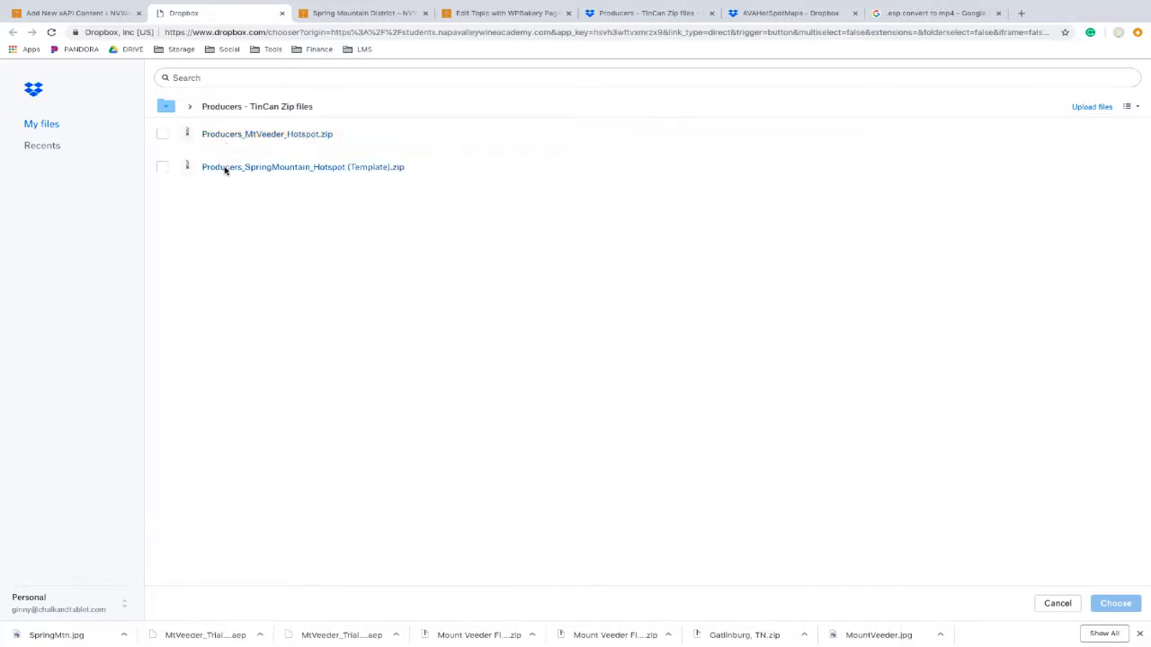
pyautogui.click(225, 170)
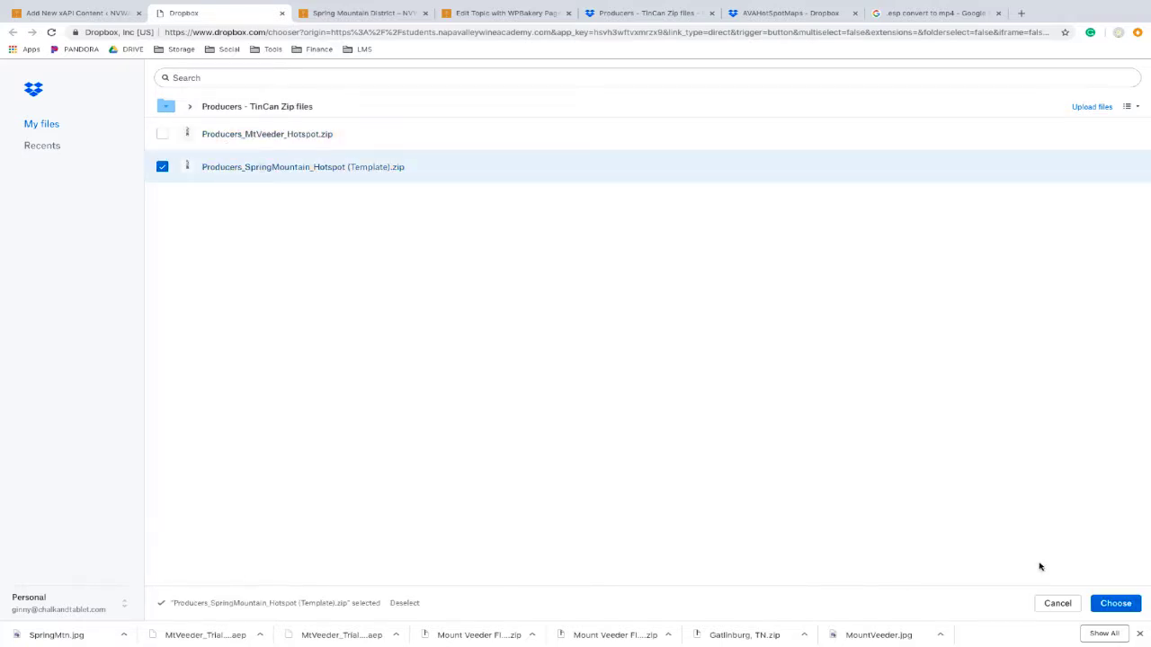
pyautogui.click(1100, 606)
pyautogui.click(1050, 597)
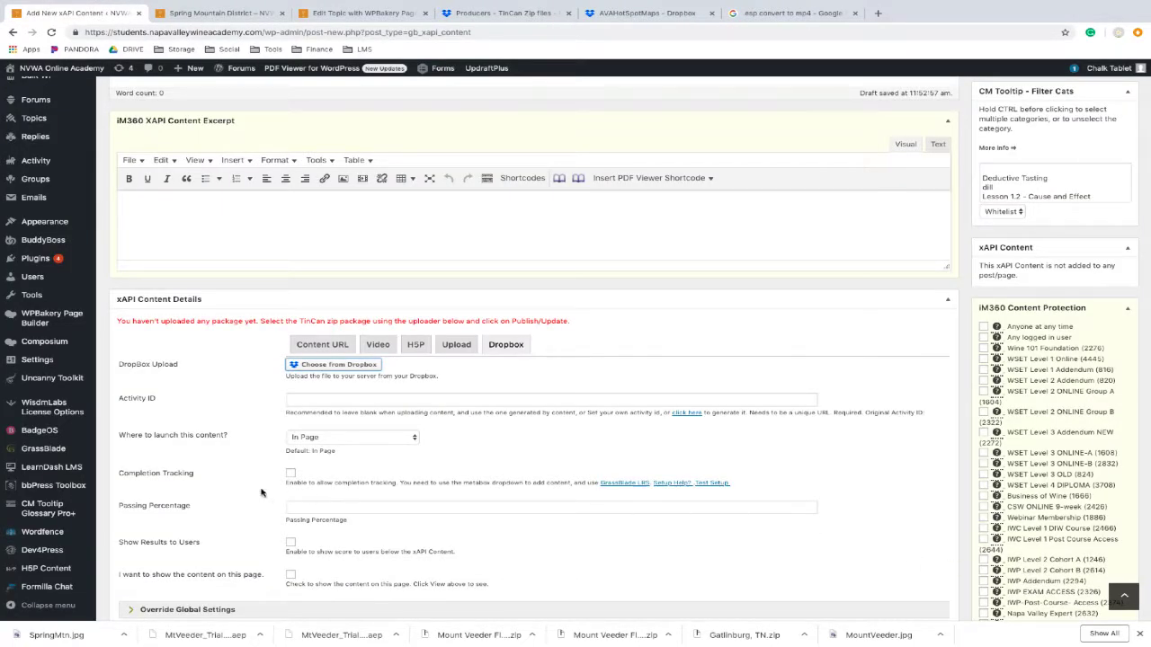
# - Publish the Spring Mountain Producers xAPI content and copy its grassblade shortcode
pyautogui.scroll(-10, 1041, 534)
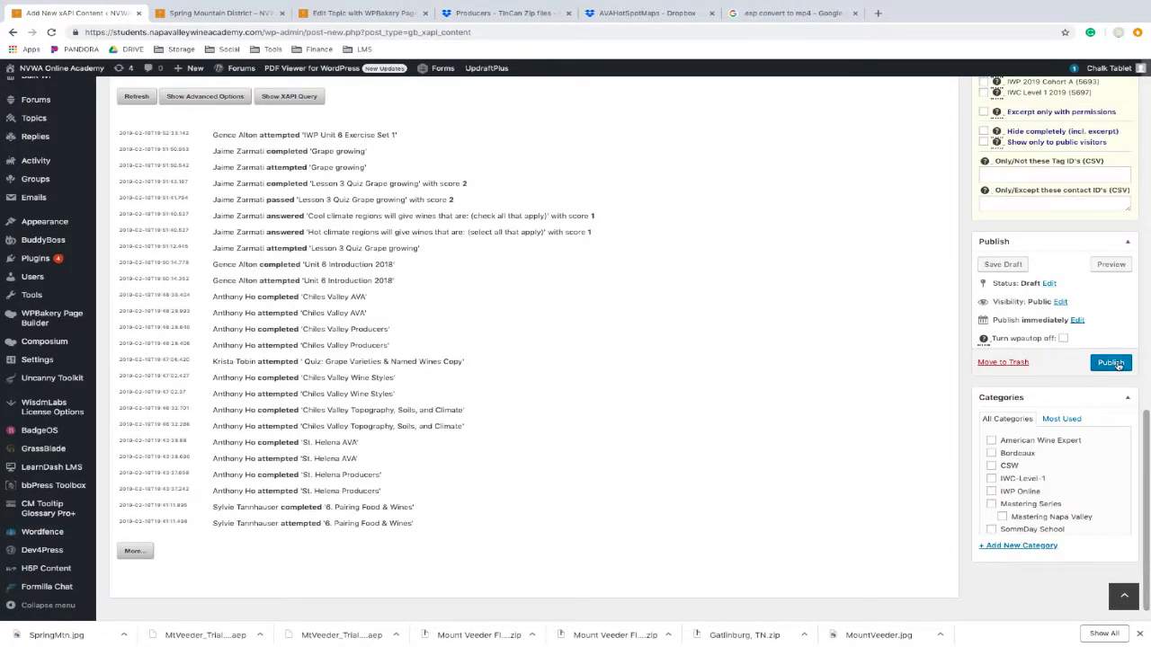
pyautogui.click(1111, 362)
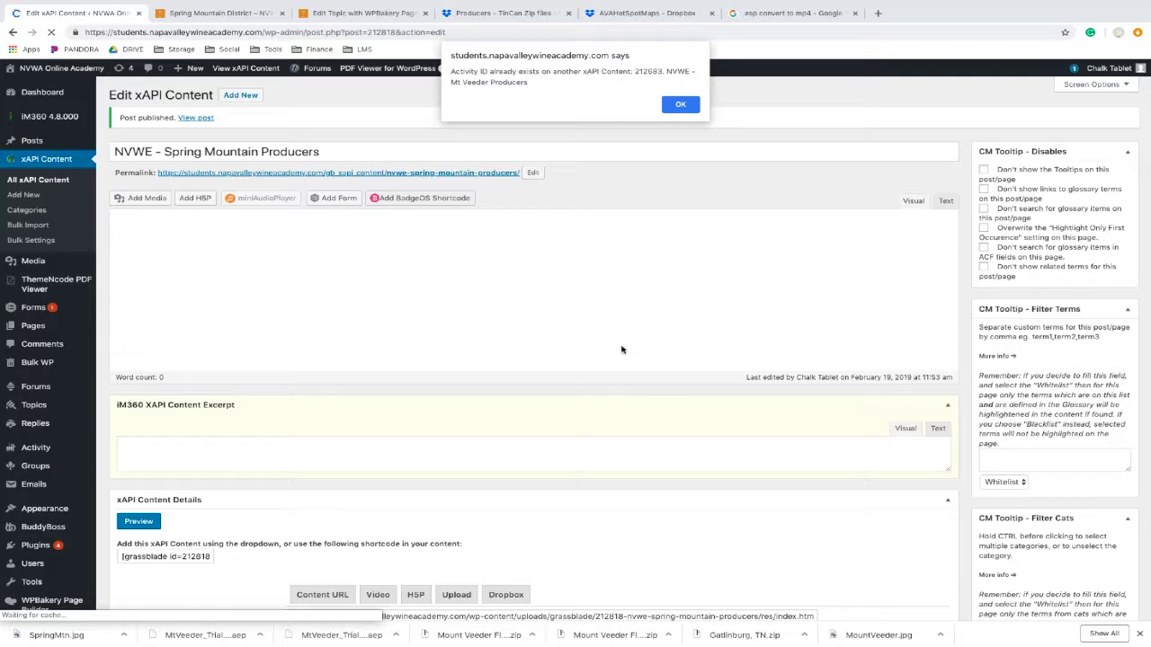
pyautogui.click(681, 105)
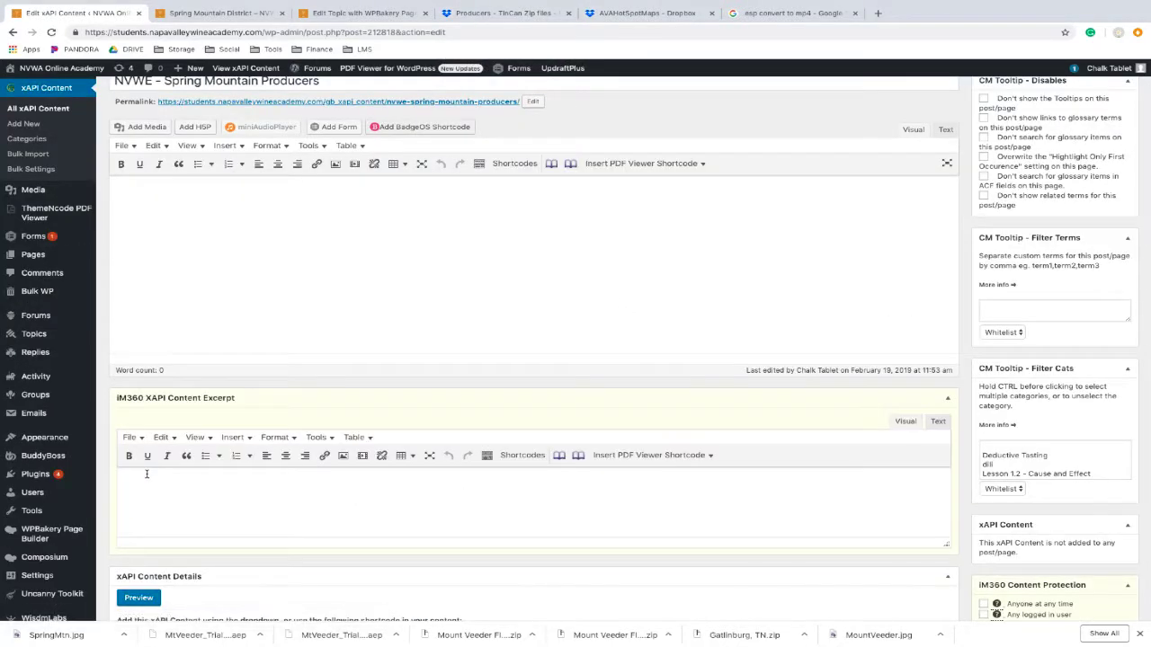
pyautogui.scroll(-2, 147, 474)
pyautogui.click(123, 473)
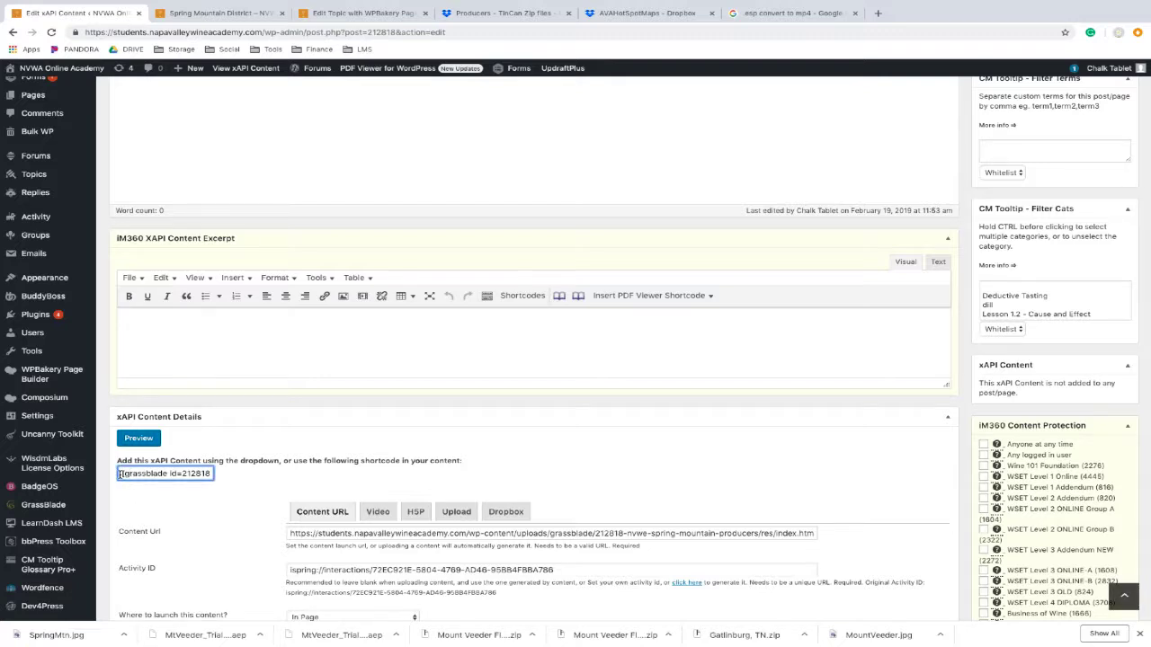
pyautogui.moveTo(126, 473); pyautogui.dragTo(232, 480)
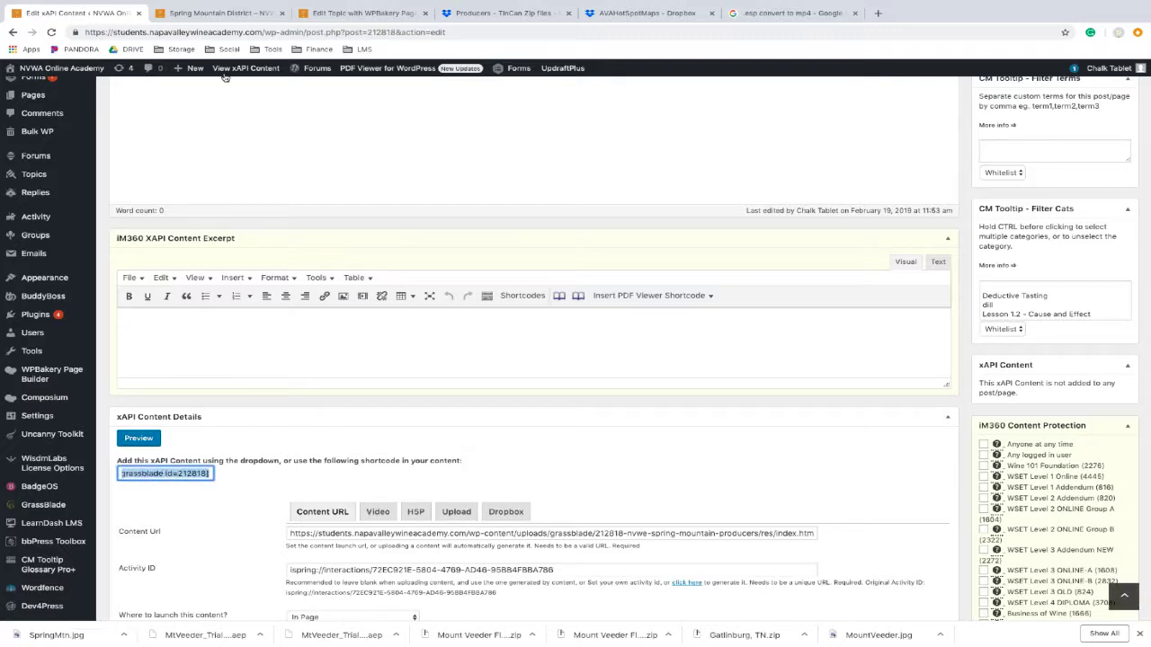
# - Switch to the 5.1 Mountain AVAs topic in WPBakery and examine the Spring Mountain section's producer interactive placeholder
pyautogui.click(232, 12)
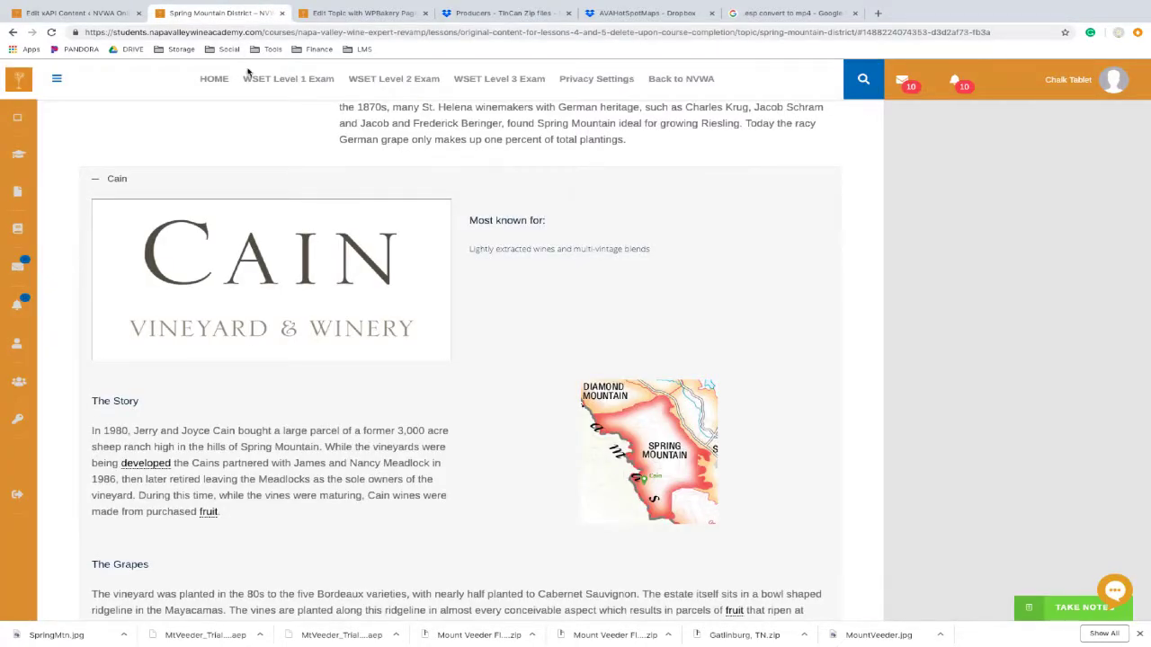
pyautogui.click(358, 14)
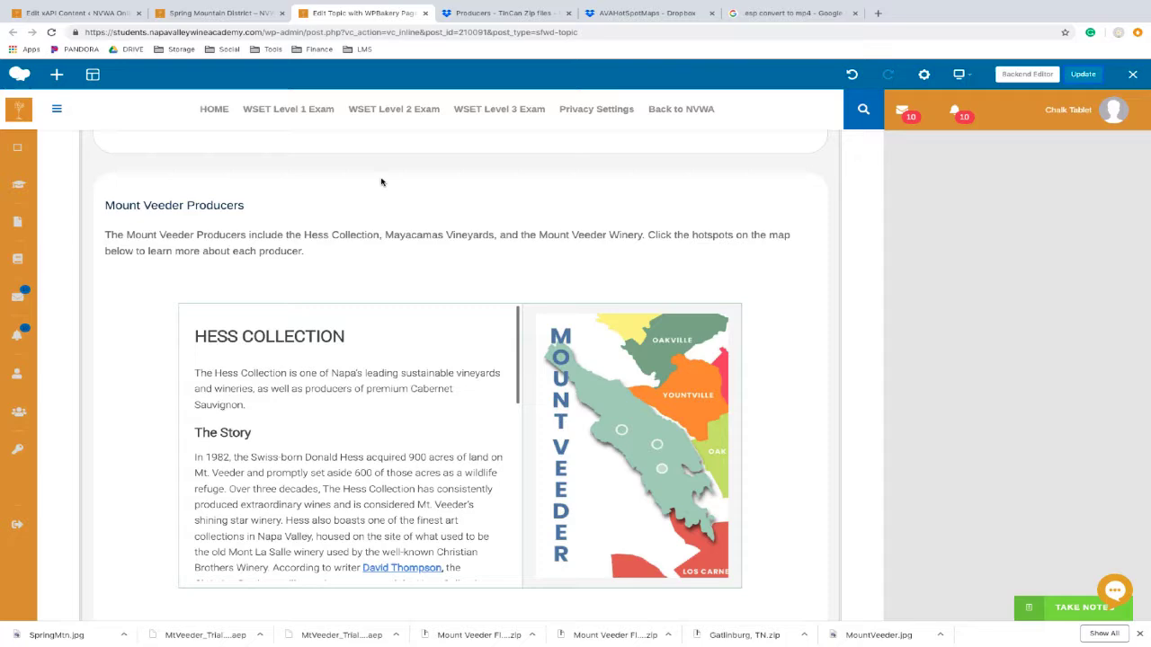
pyautogui.moveTo(360, 251)
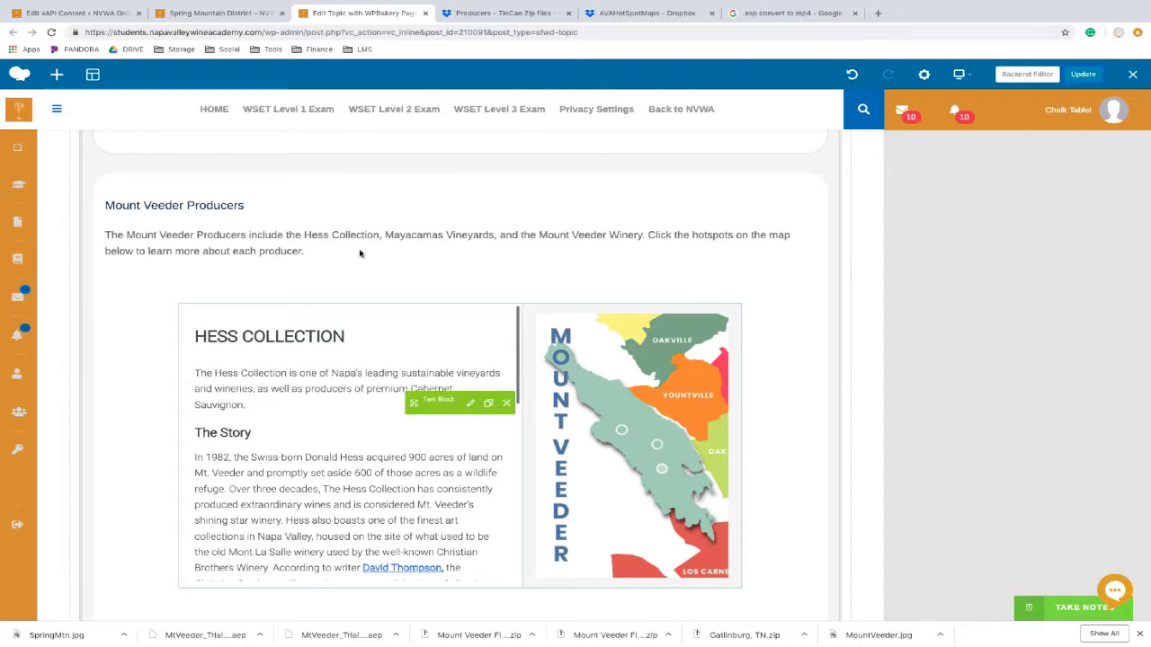
pyautogui.scroll(5, 475, 373)
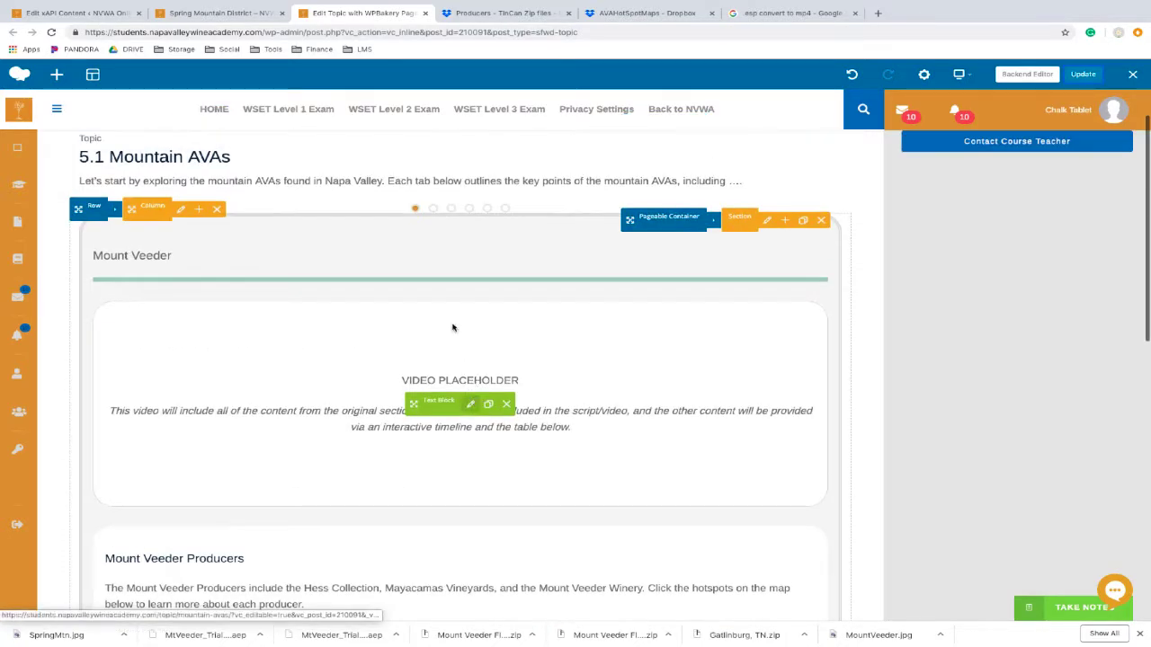
pyautogui.click(433, 209)
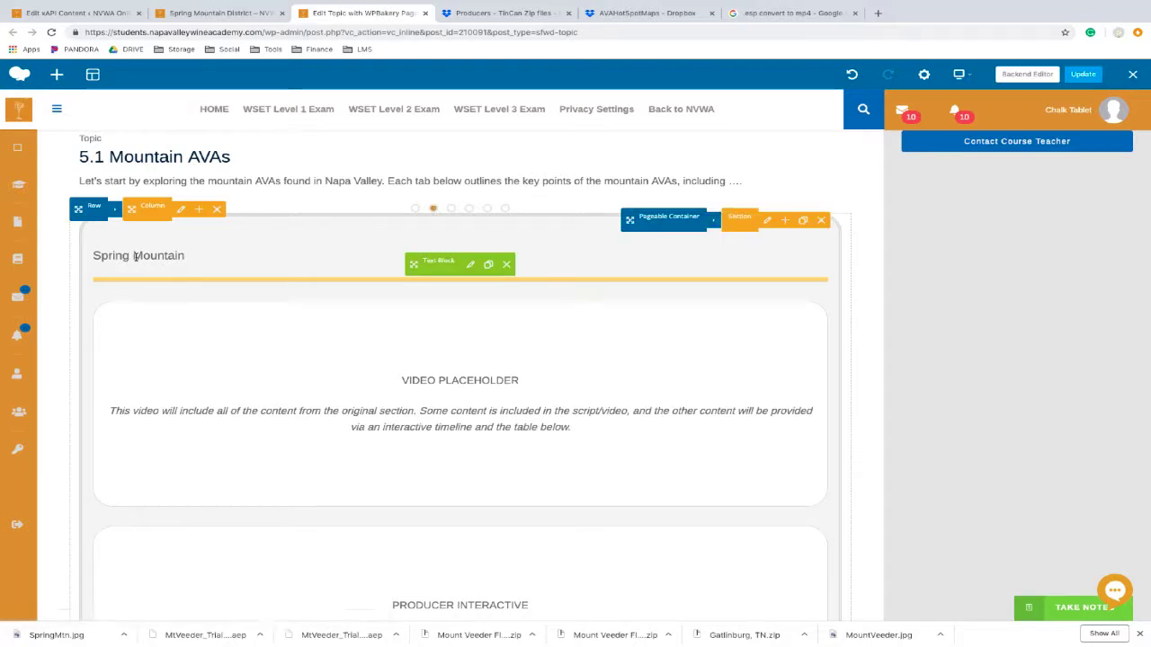
pyautogui.scroll(-3, 428, 477)
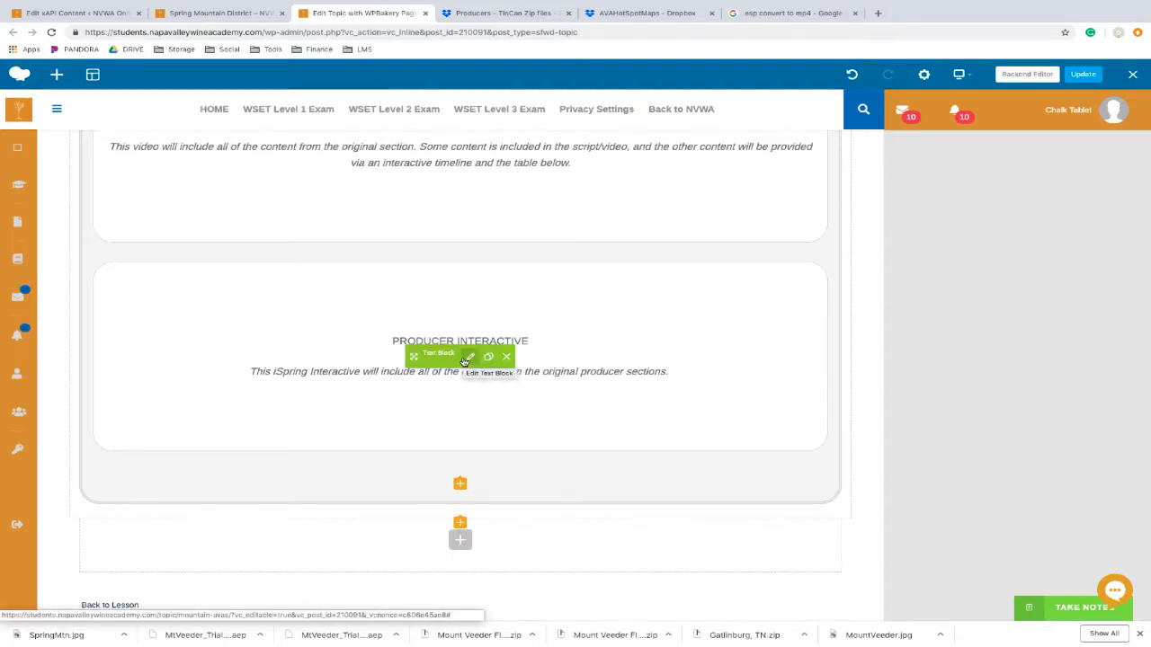
pyautogui.scroll(3, 464, 360)
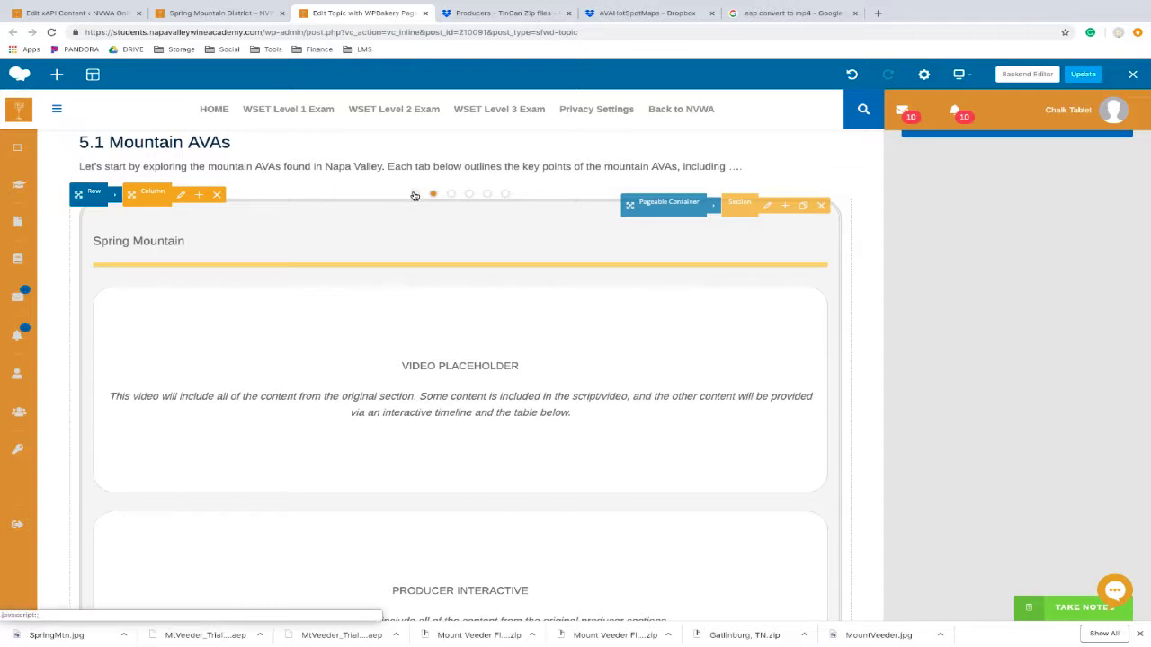
# - Copy the full HTML source of the Mount Veeder section's producers text block and save the block
pyautogui.click(415, 194)
pyautogui.scroll(-4, 437, 519)
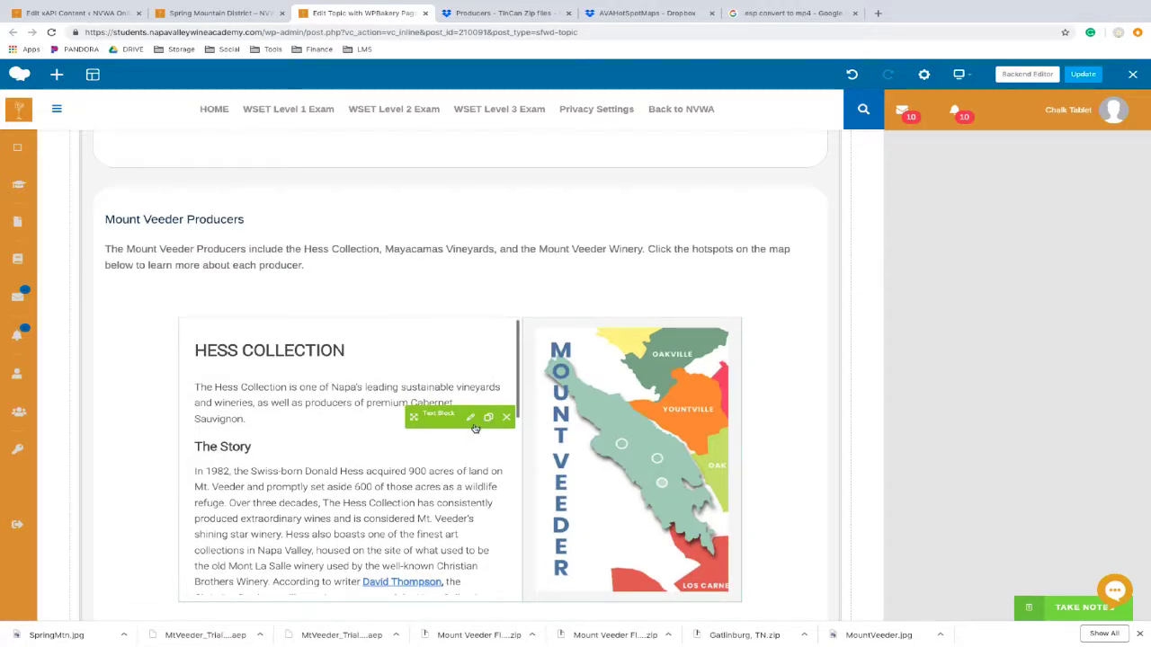
pyautogui.click(471, 419)
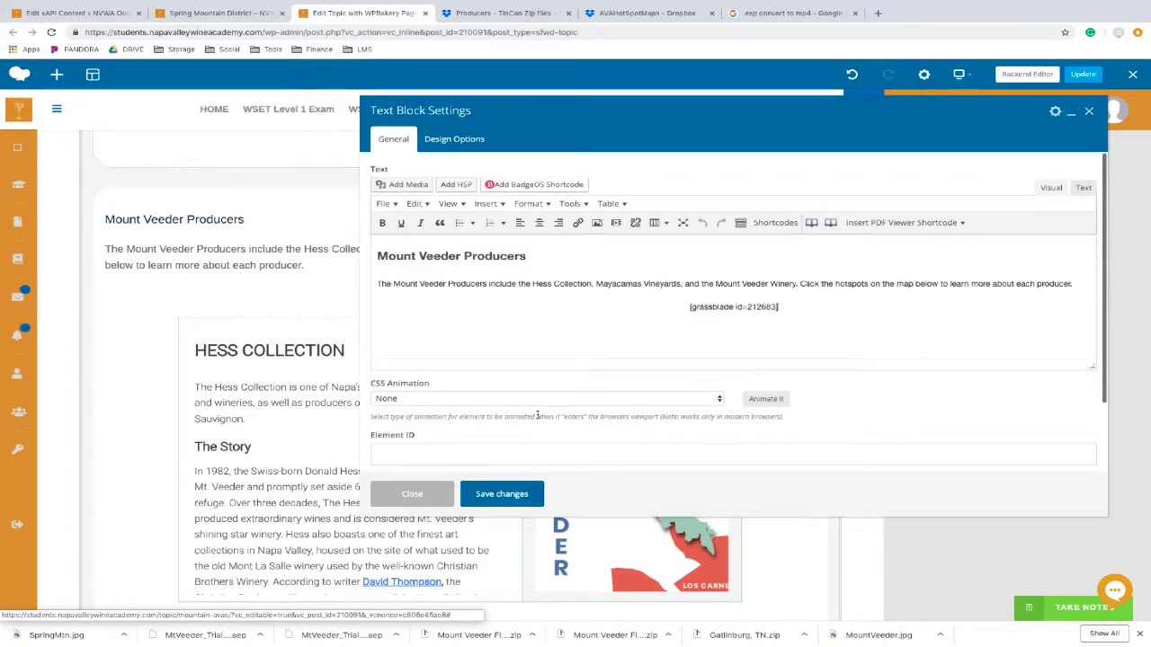
pyautogui.click(1082, 188)
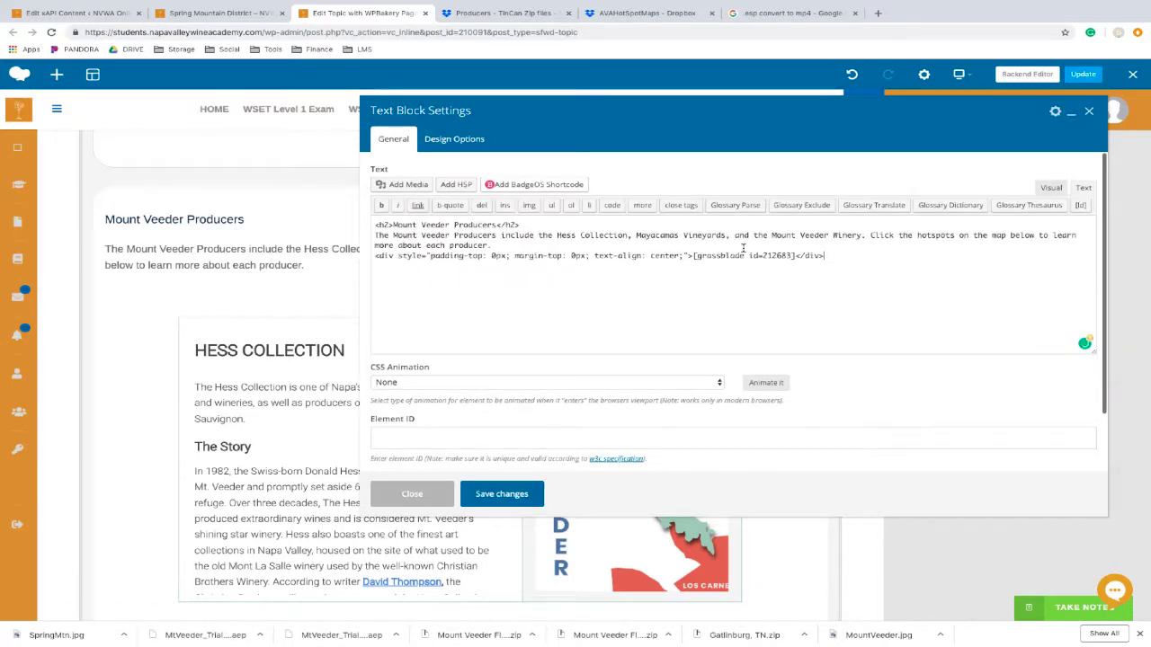
pyautogui.tripleClick(648, 259)
pyautogui.moveTo(441, 236); pyautogui.dragTo(835, 254)
pyautogui.hotkey('ctrl', 'c')
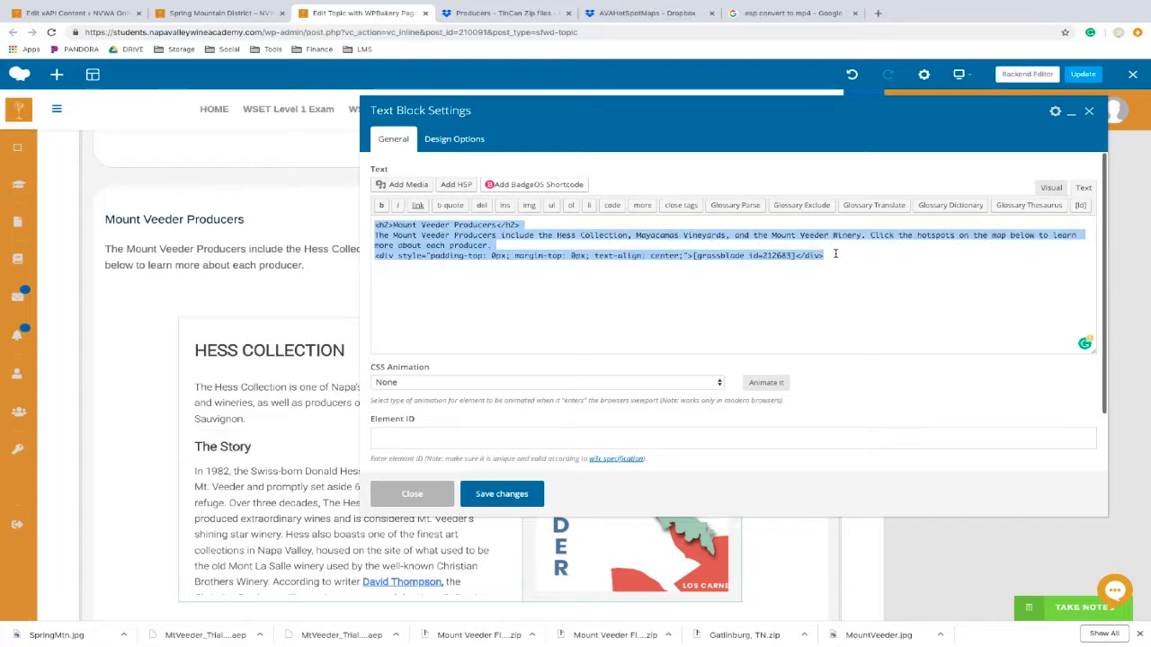
pyautogui.click(508, 501)
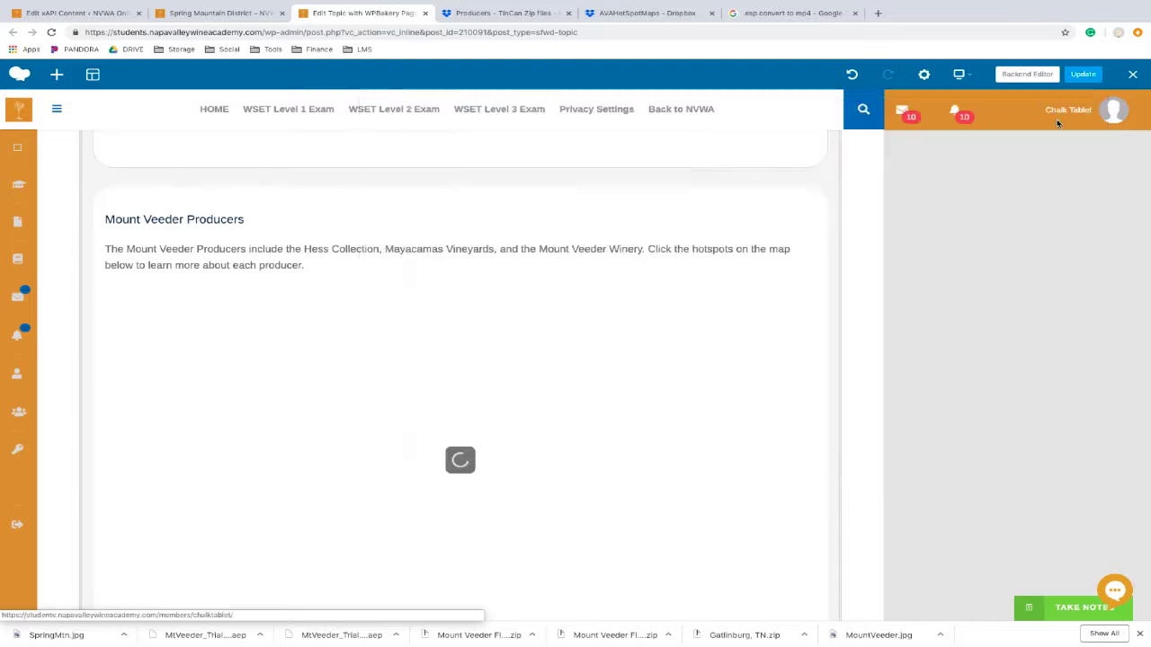
# - Replace the HTML source of the Spring Mountain section's PRODUCER INTERACTIVE text block with the copied Mount Veeder Producers code
pyautogui.scroll(5, 500, 359)
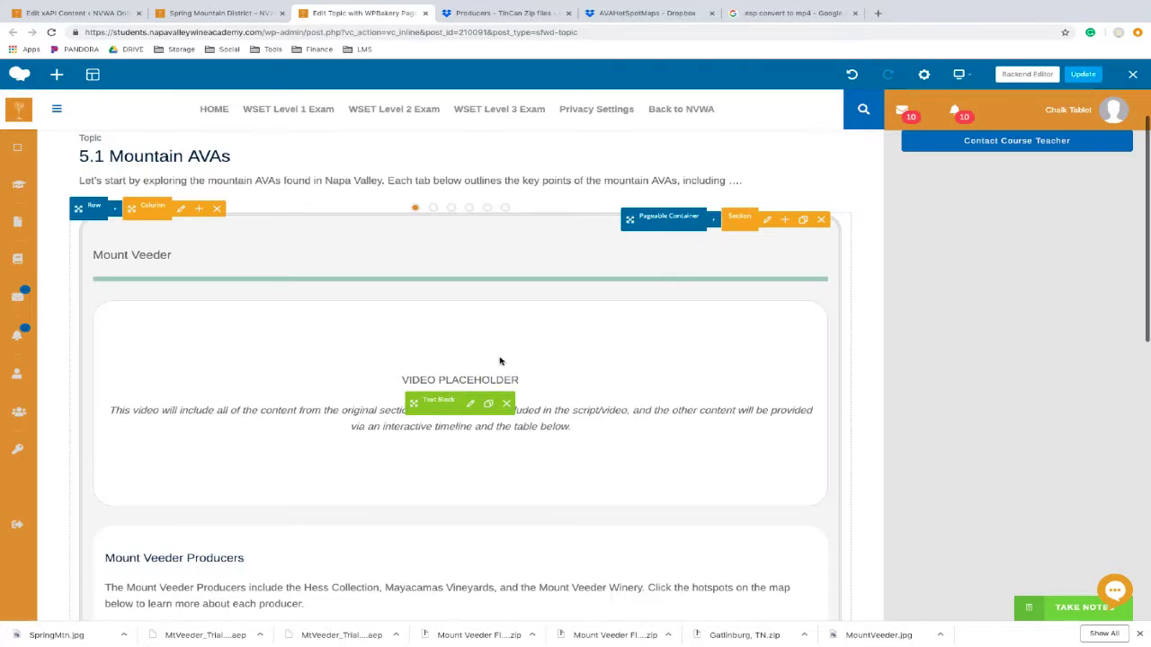
pyautogui.click(433, 209)
pyautogui.scroll(-3, 411, 475)
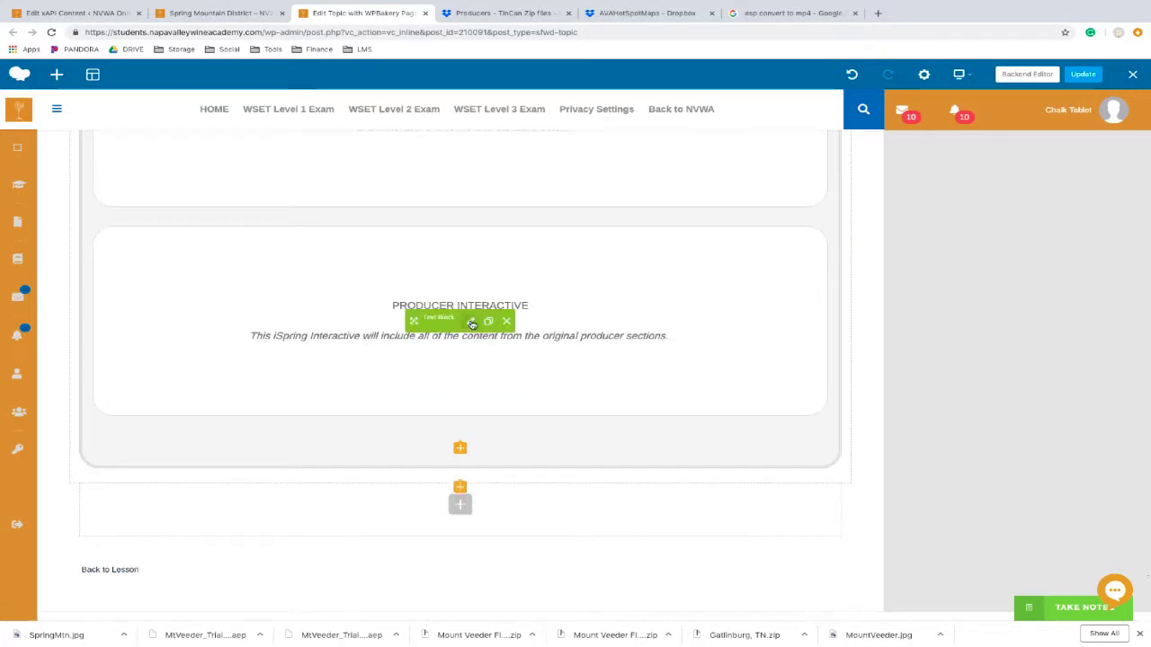
pyautogui.click(472, 322)
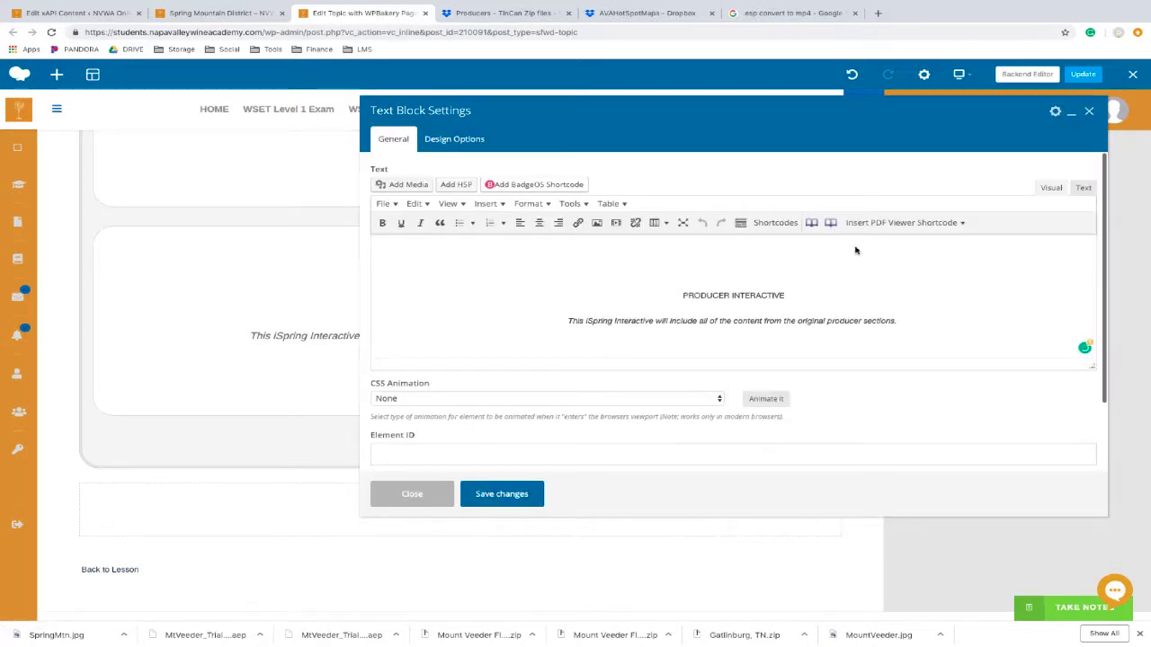
pyautogui.click(1083, 187)
pyautogui.moveTo(370, 228); pyautogui.dragTo(418, 306)
pyautogui.hotkey('ctrl', 'v')
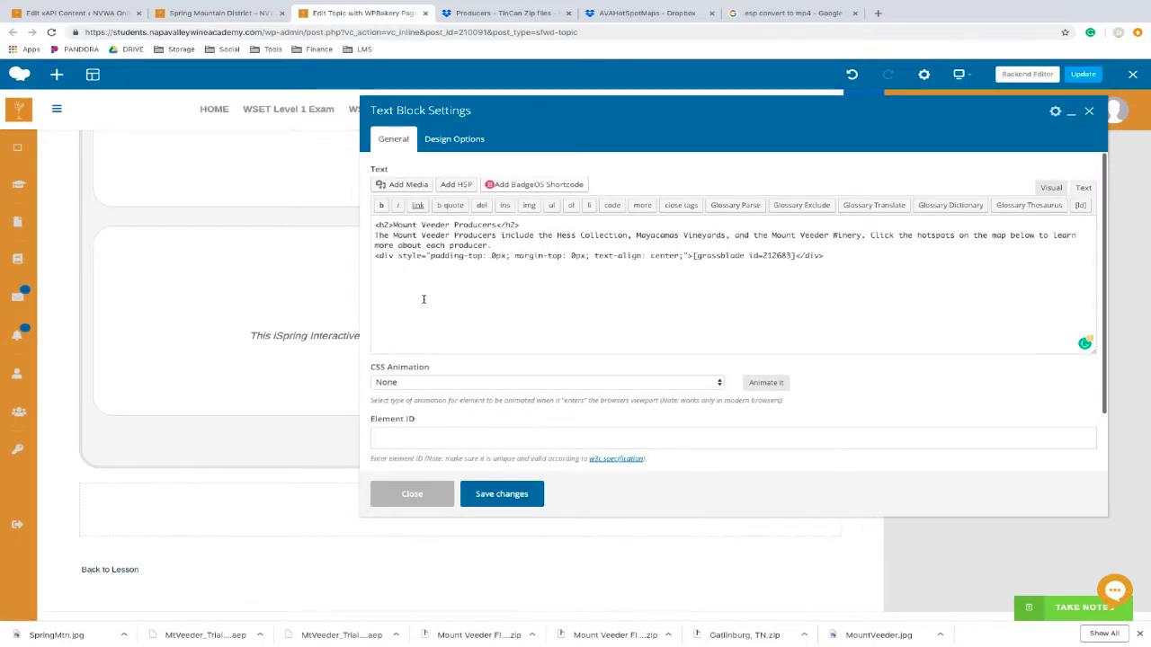
# - Replace the Mount Veeder shortcode in the text block with the copied [grassblade id=212818] from the Spring Mountain xAPI content, and save the block
pyautogui.click(56, 14)
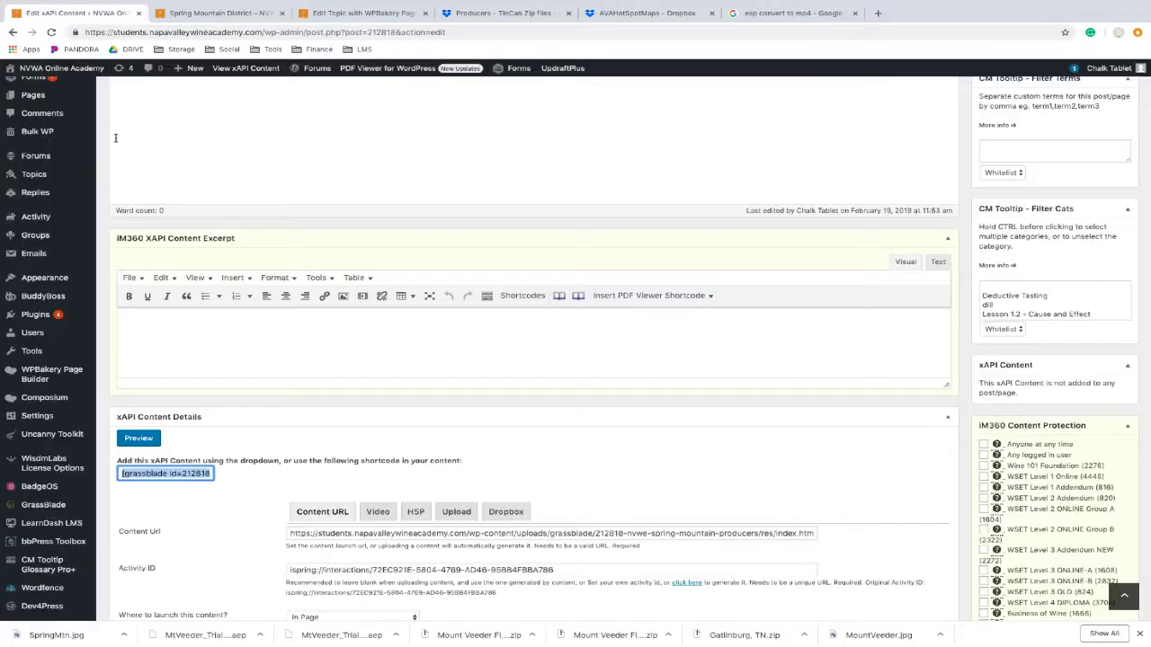
pyautogui.rightClick(165, 476)
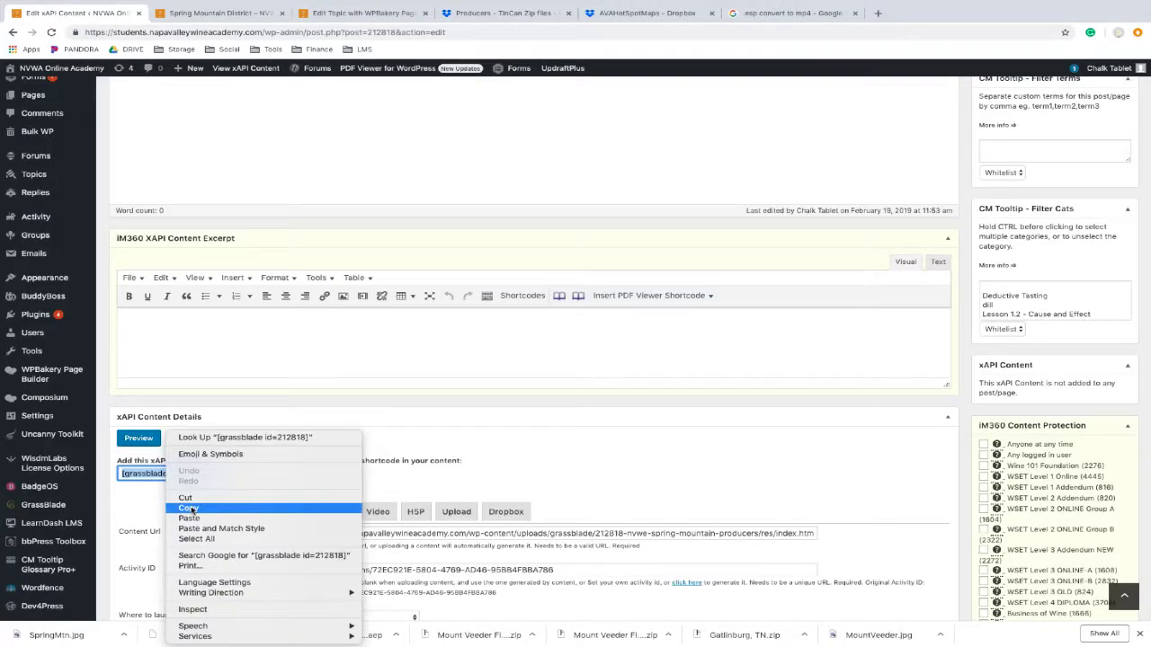
pyautogui.click(179, 509)
pyautogui.click(349, 14)
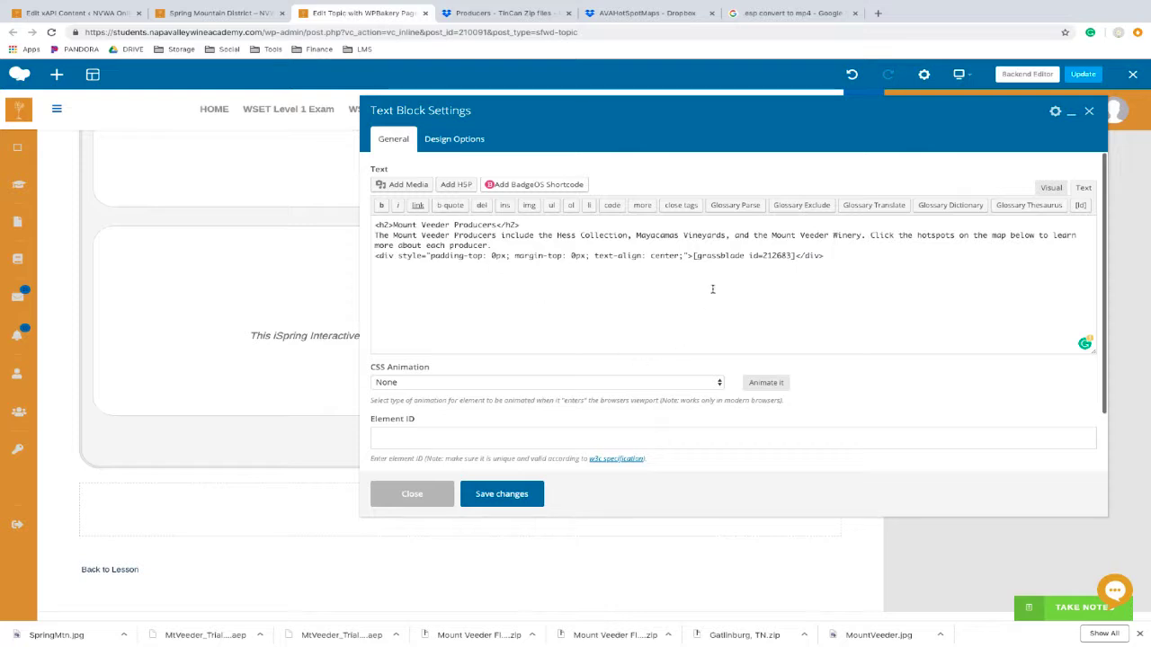
pyautogui.moveTo(692, 256); pyautogui.dragTo(795, 259)
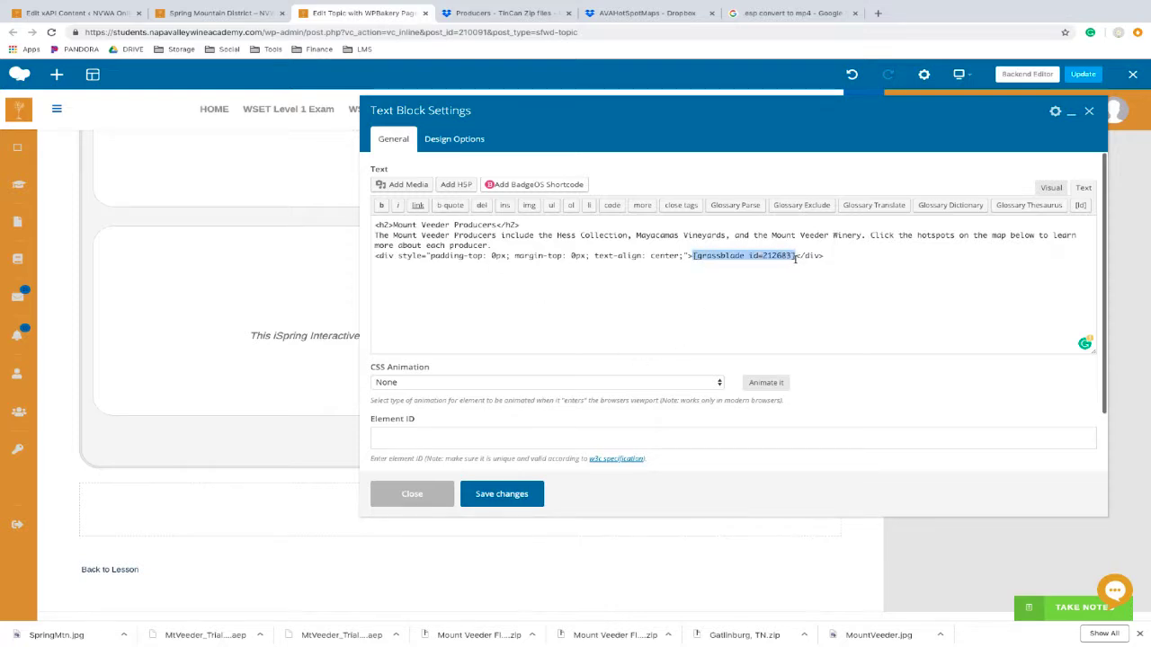
pyautogui.hotkey('ctrl', 'v')
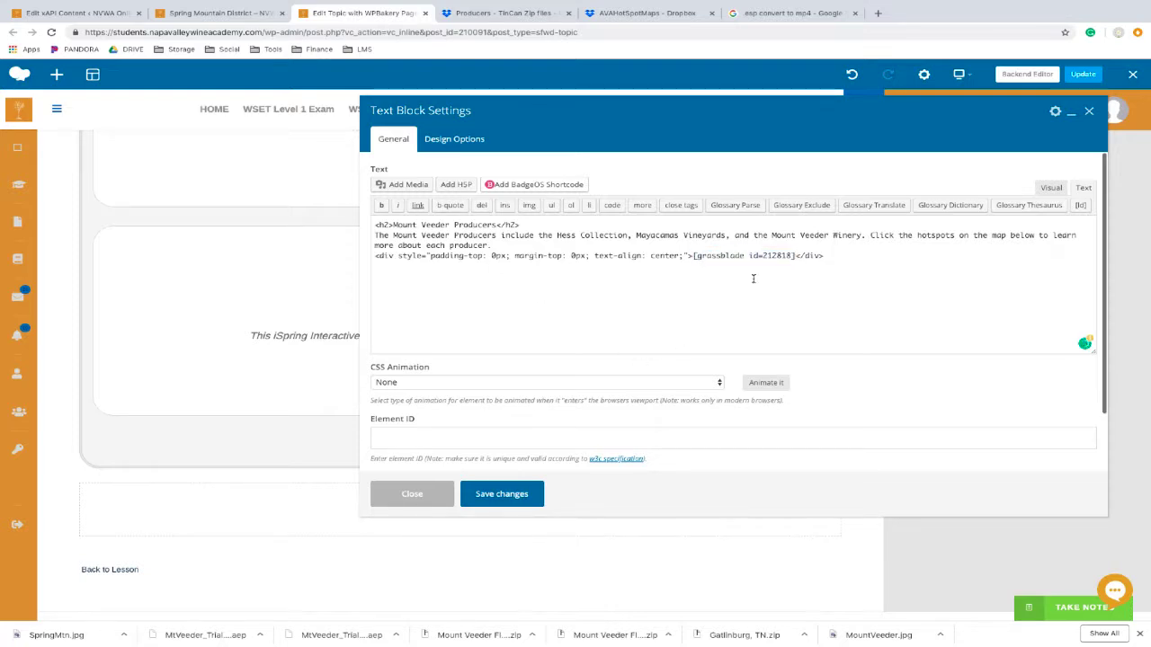
pyautogui.click(508, 497)
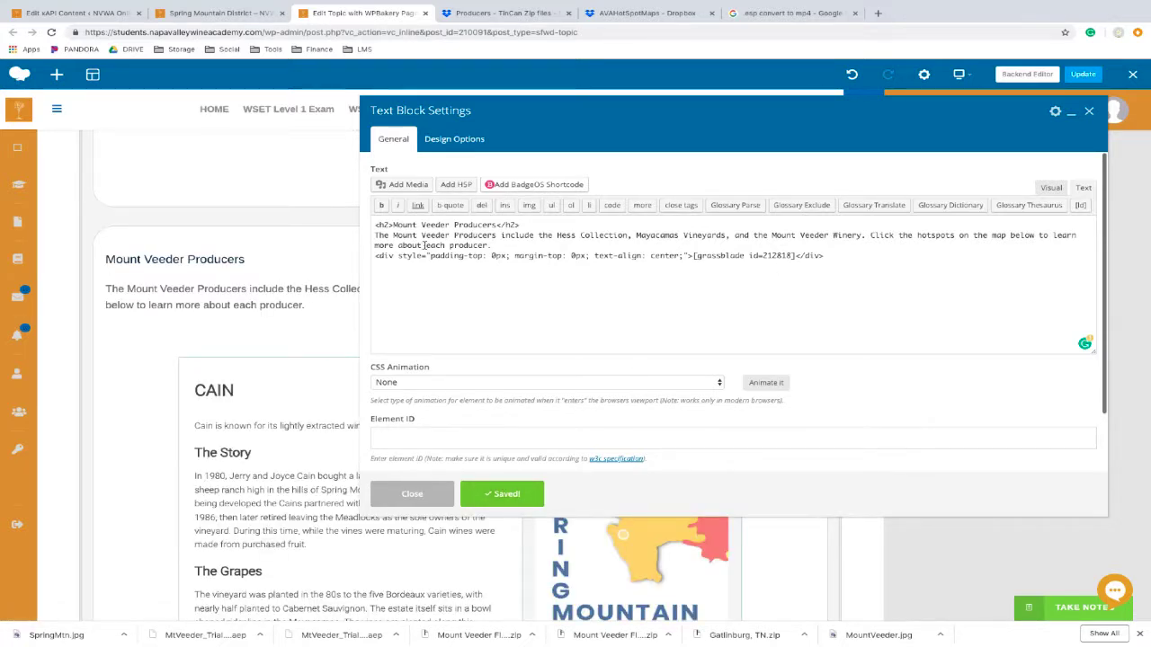
# - Change "Mount Veeder" to "Spring Mountain" in the block's Producers heading and at the start of its intro sentence
pyautogui.moveTo(393, 224); pyautogui.dragTo(449, 224)
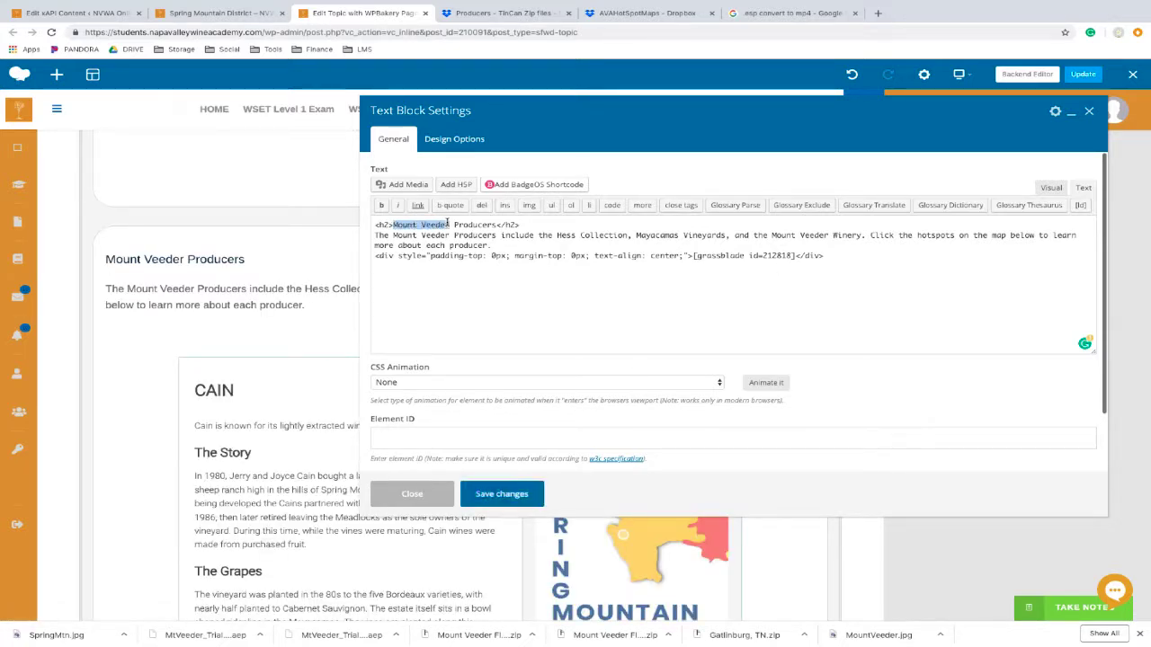
pyautogui.write('Spring Mount')
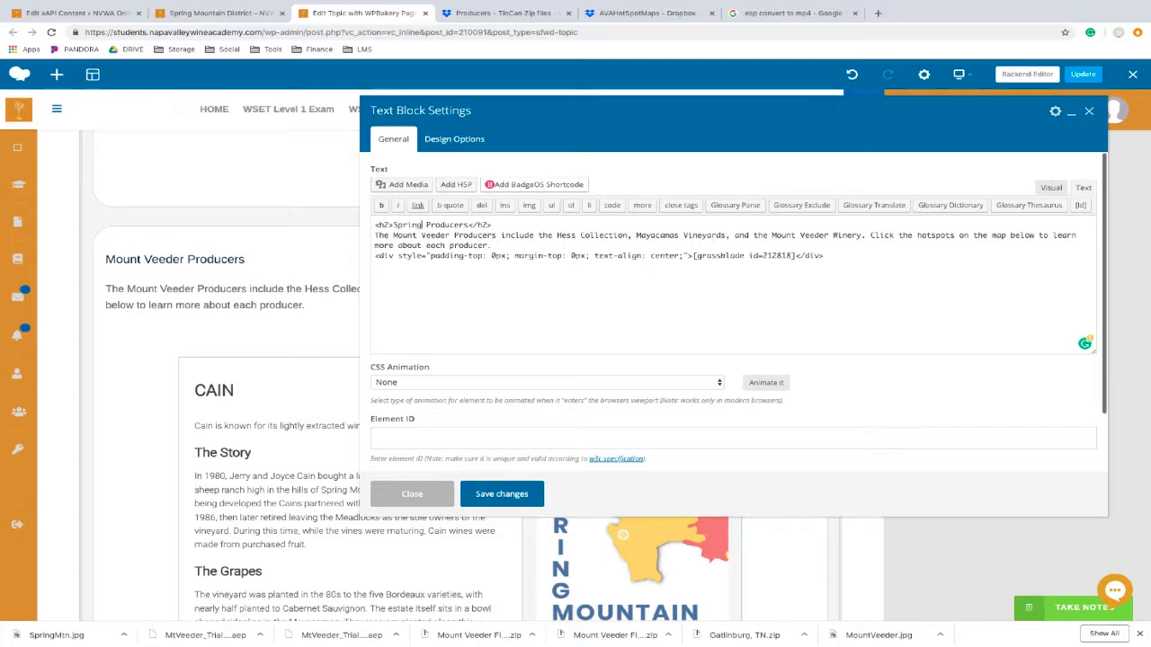
pyautogui.write('ain')
pyautogui.moveTo(392, 237); pyautogui.dragTo(452, 235)
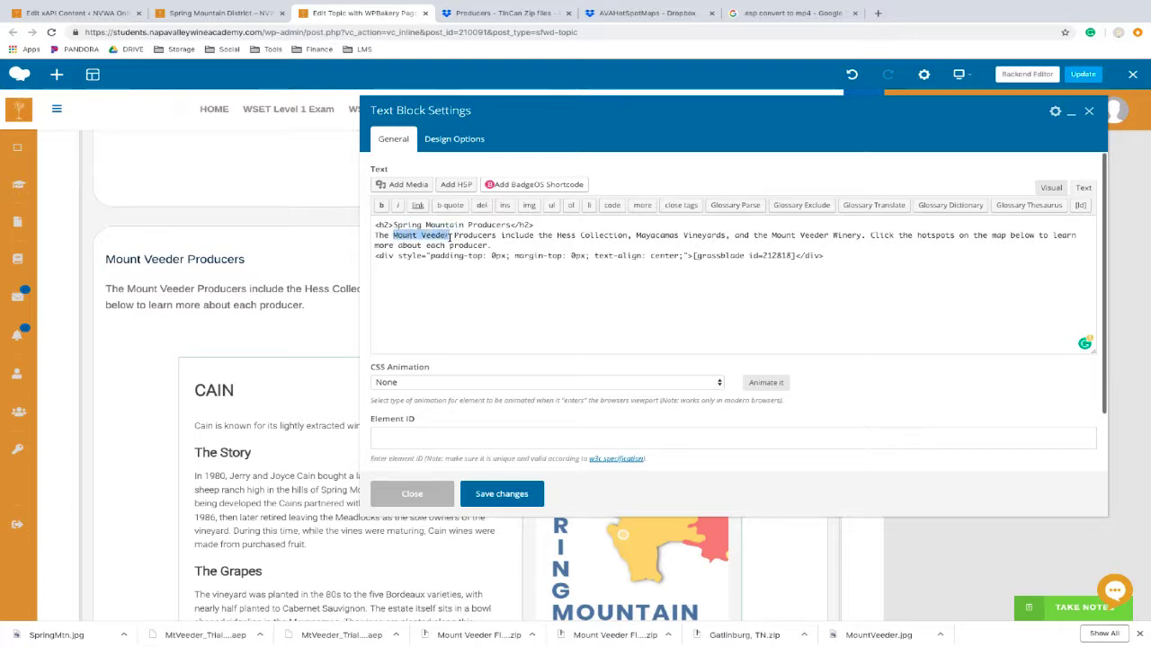
pyautogui.write('Spring M')
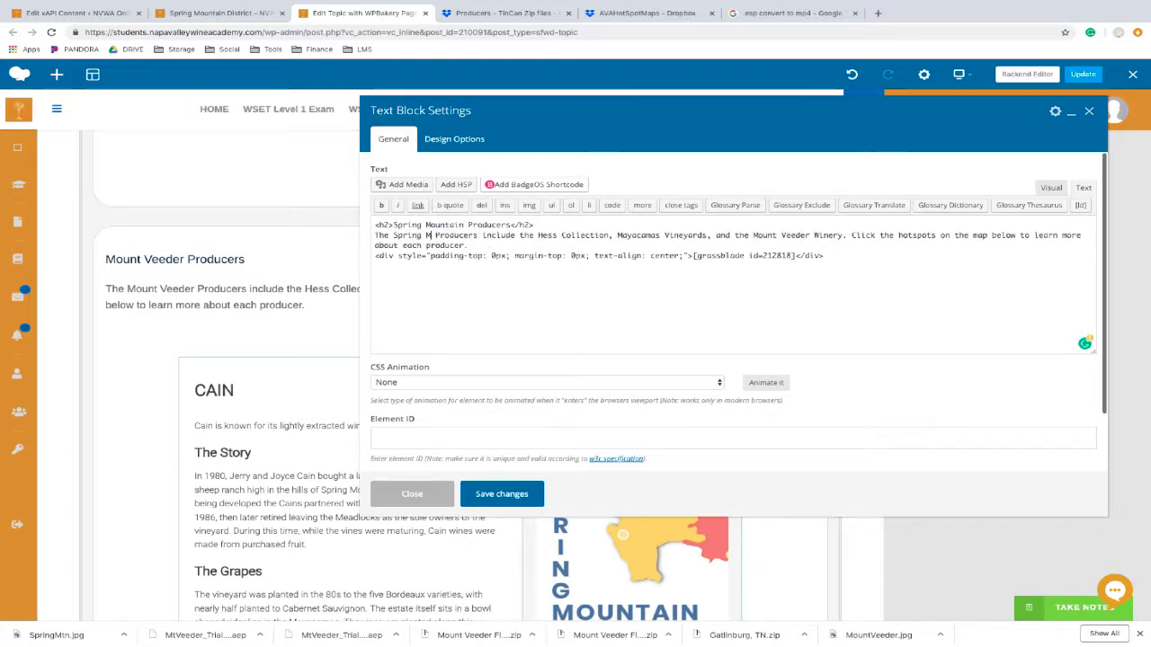
pyautogui.write('ountain')
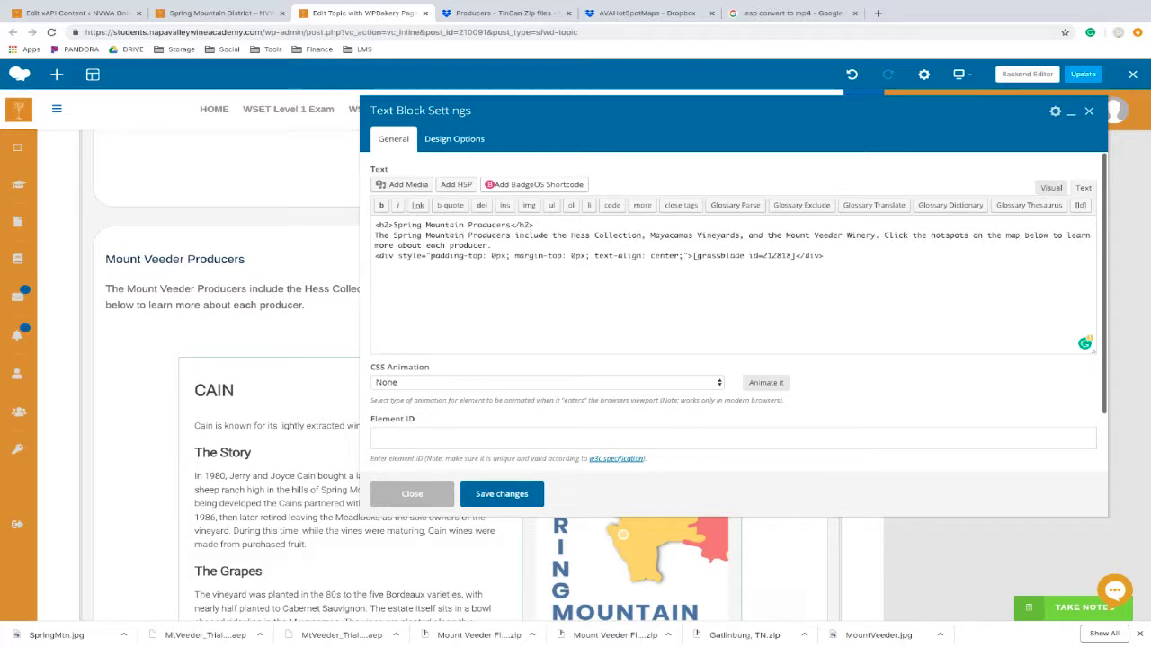
# - Replace the Mount Veeder winery names in the intro sentence with placeholder dots, save the text block and update the topic
pyautogui.moveTo(571, 235); pyautogui.dragTo(874, 234)
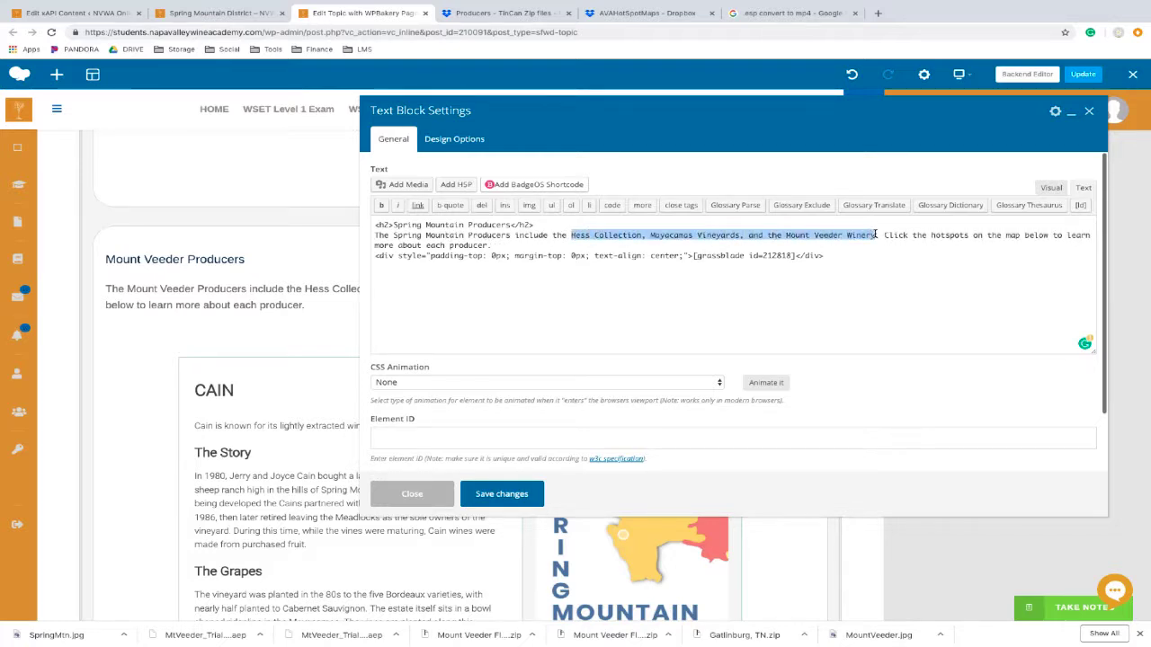
pyautogui.write('....')
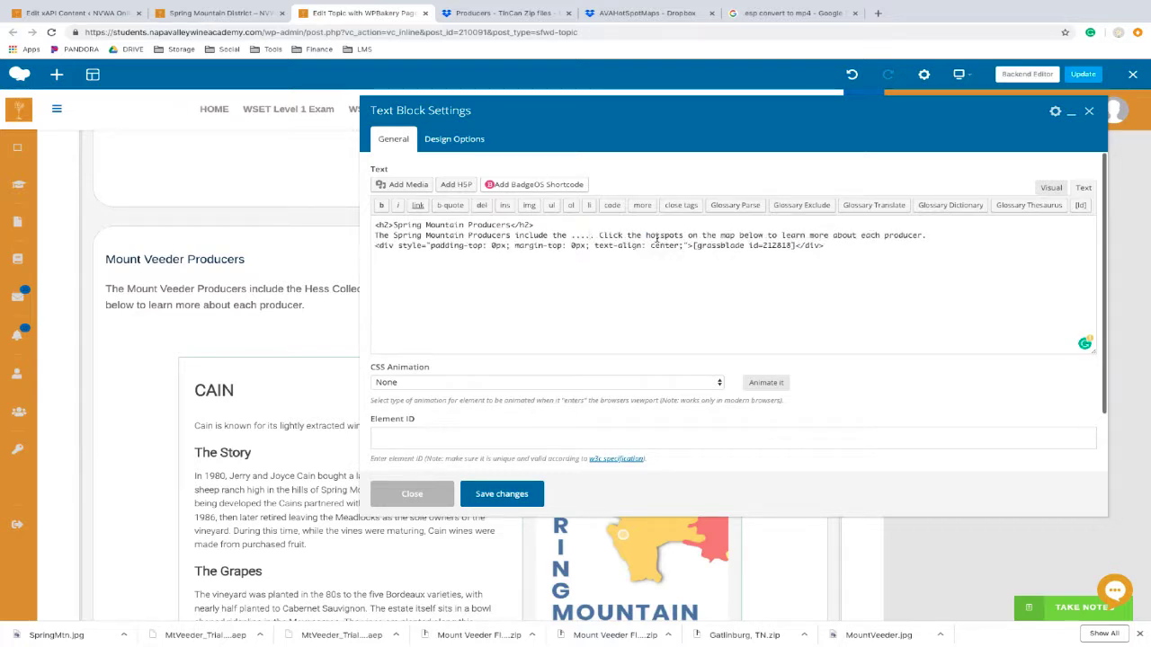
pyautogui.write('.')
pyautogui.click(515, 496)
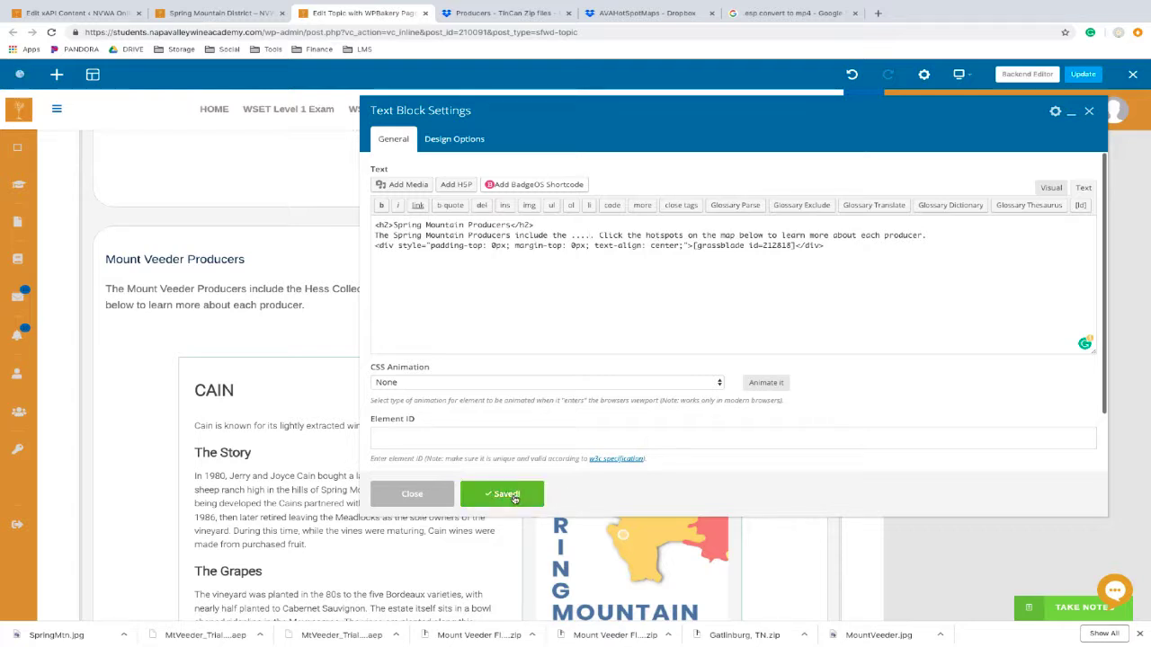
pyautogui.click(1089, 112)
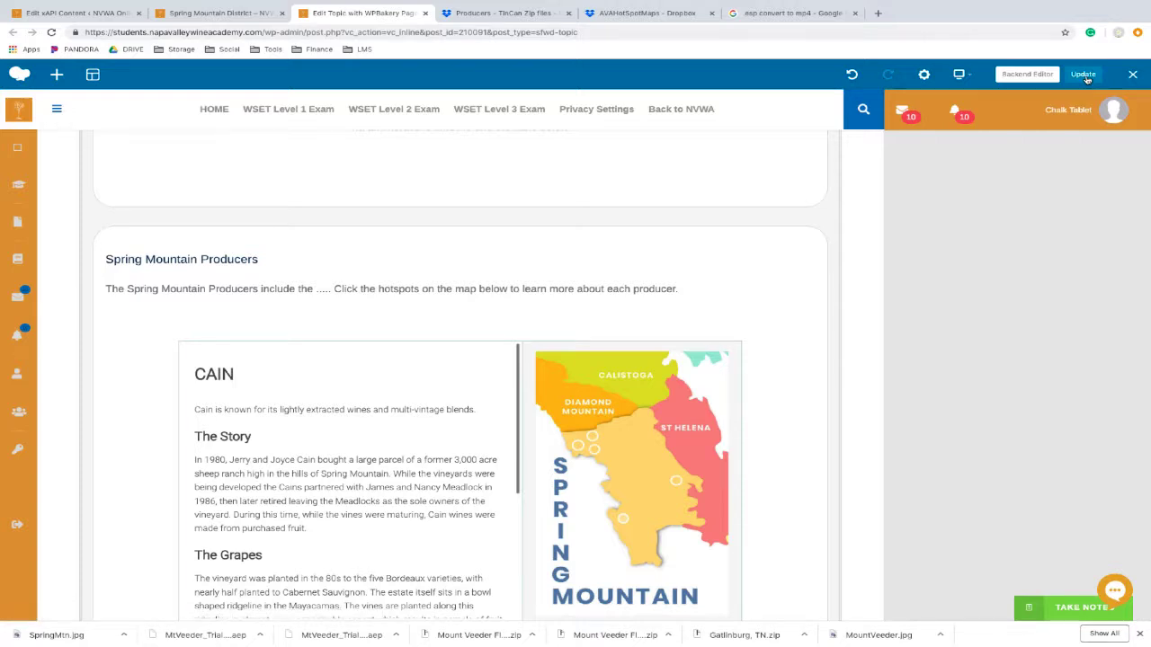
pyautogui.click(1084, 75)
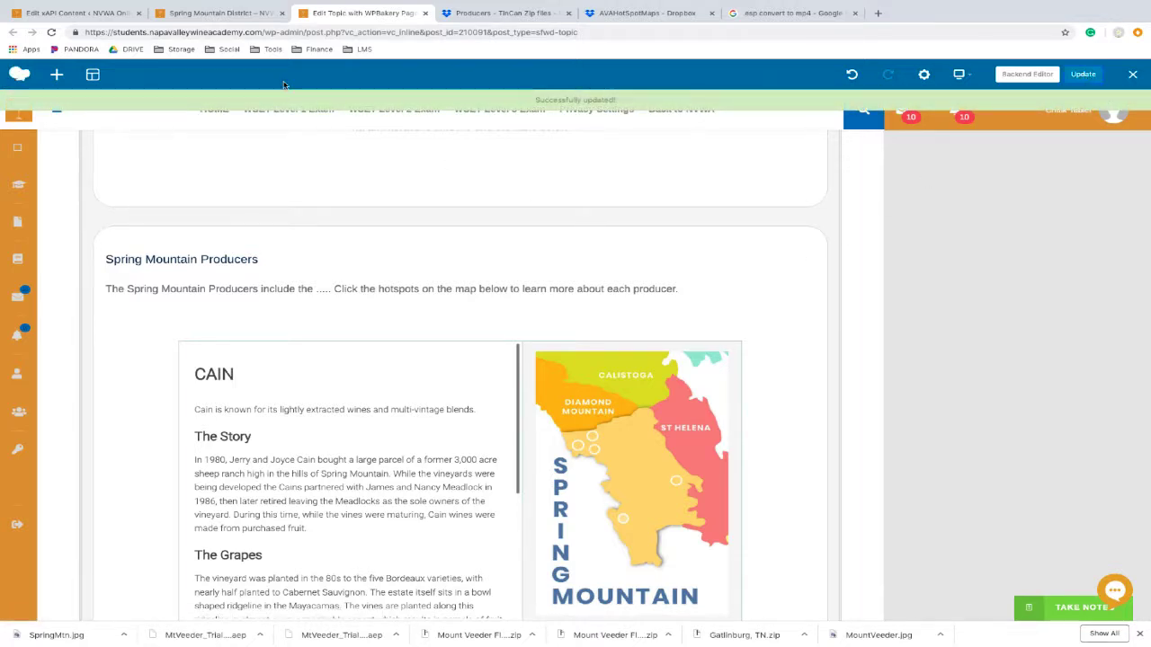
# - Open the published 5.1 Mountain AVAs topic under Lesson 5 | Napa Valley AVAs on the student course site
pyautogui.click(210, 13)
pyautogui.scroll(-10, 753, 468)
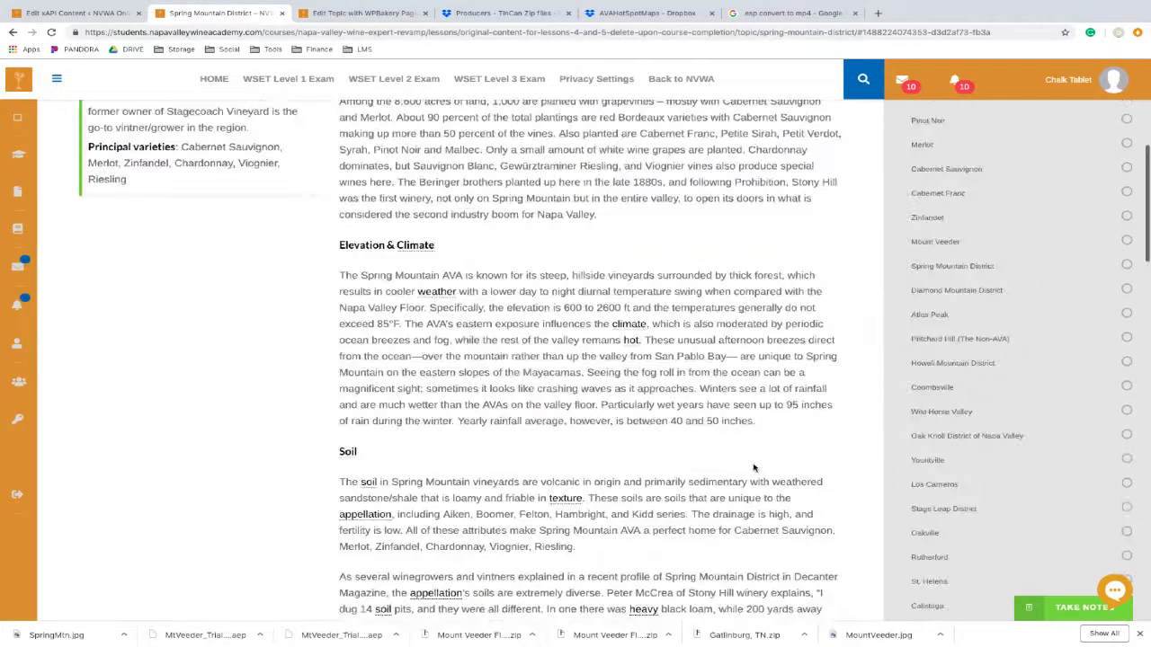
pyautogui.scroll(3, 755, 468)
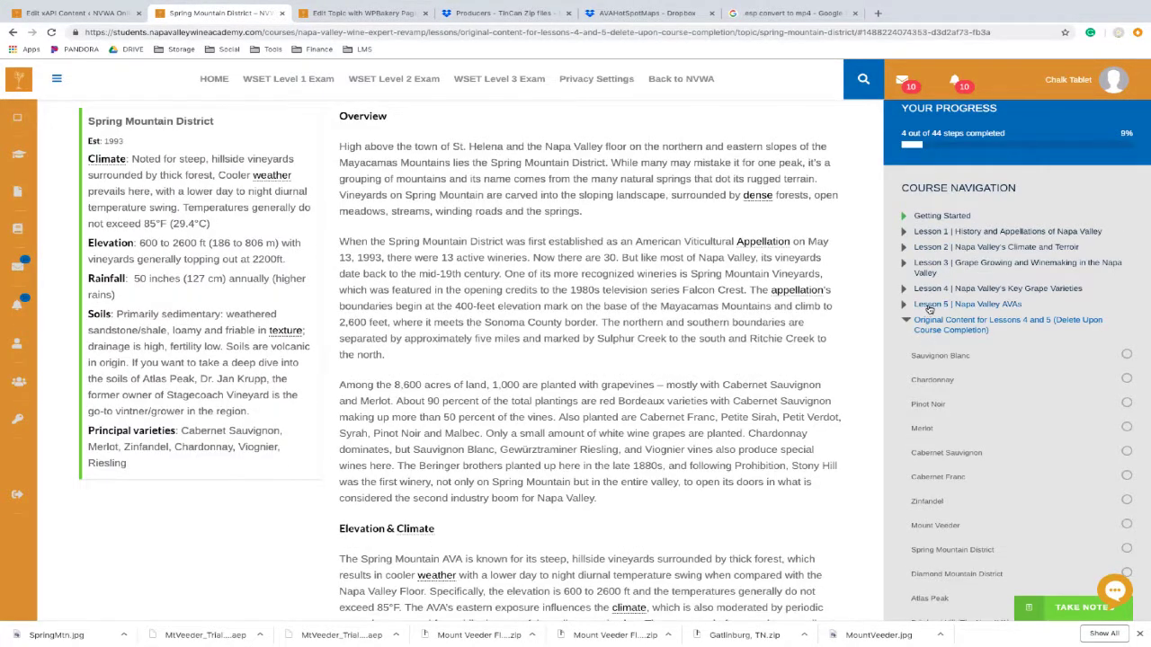
pyautogui.click(930, 304)
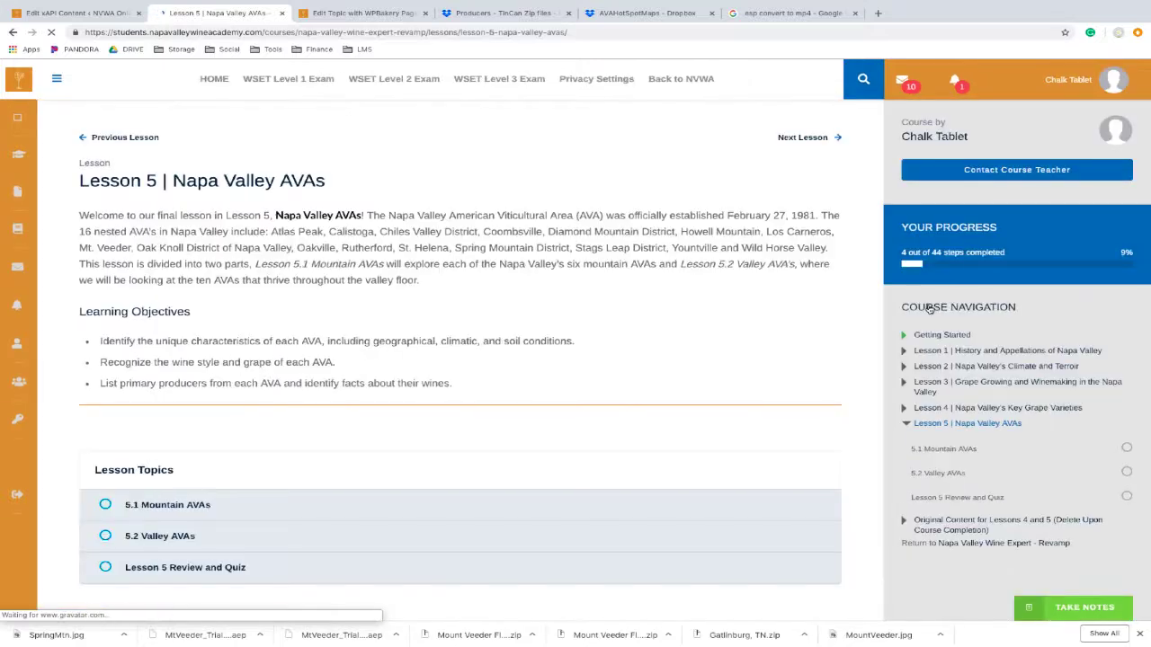
pyautogui.click(942, 451)
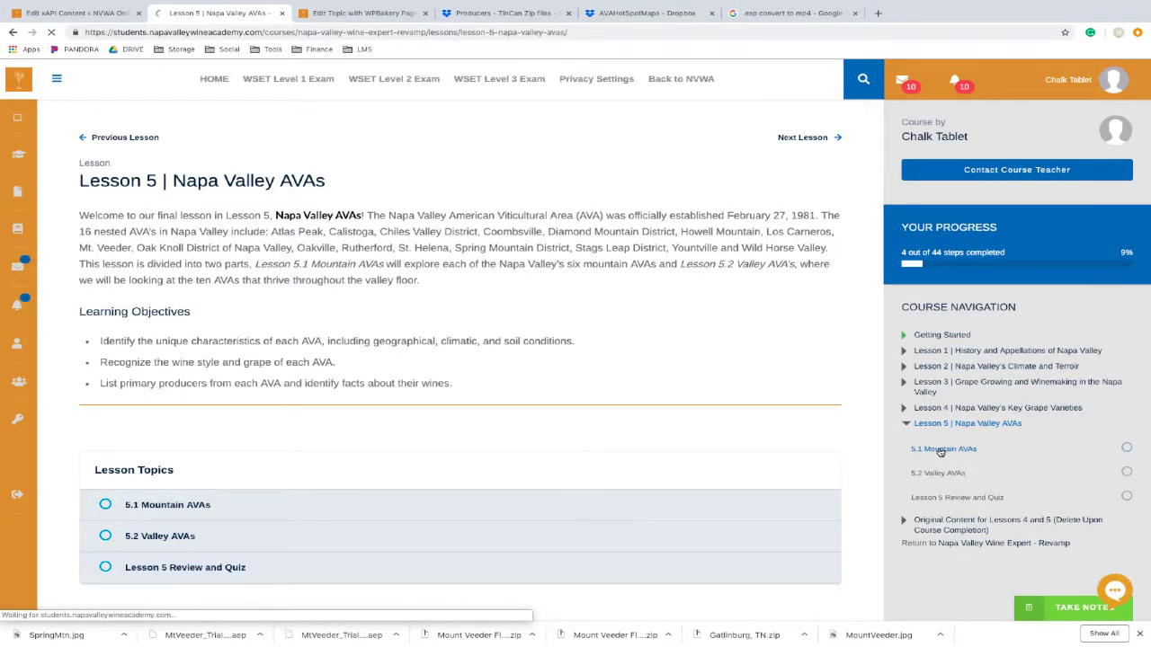
# - Go to the topic's Spring Mountain section and test each hotspot on the embedded producers map
pyautogui.scroll(-2, 388, 471)
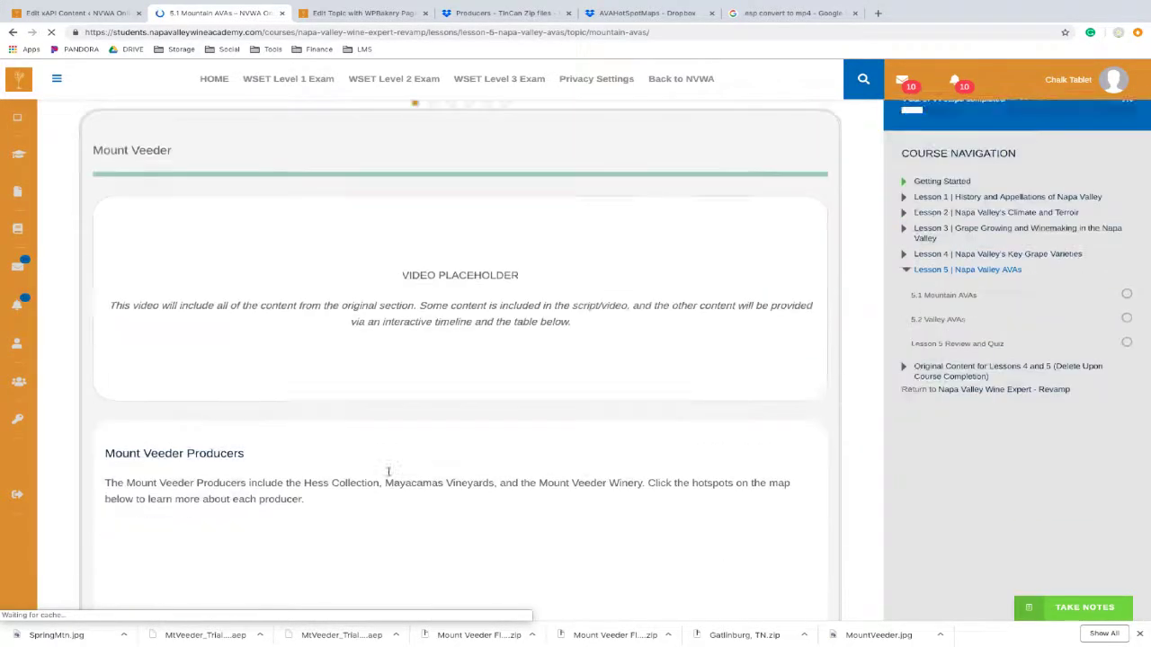
pyautogui.scroll(-2, 388, 472)
pyautogui.scroll(4, 209, 325)
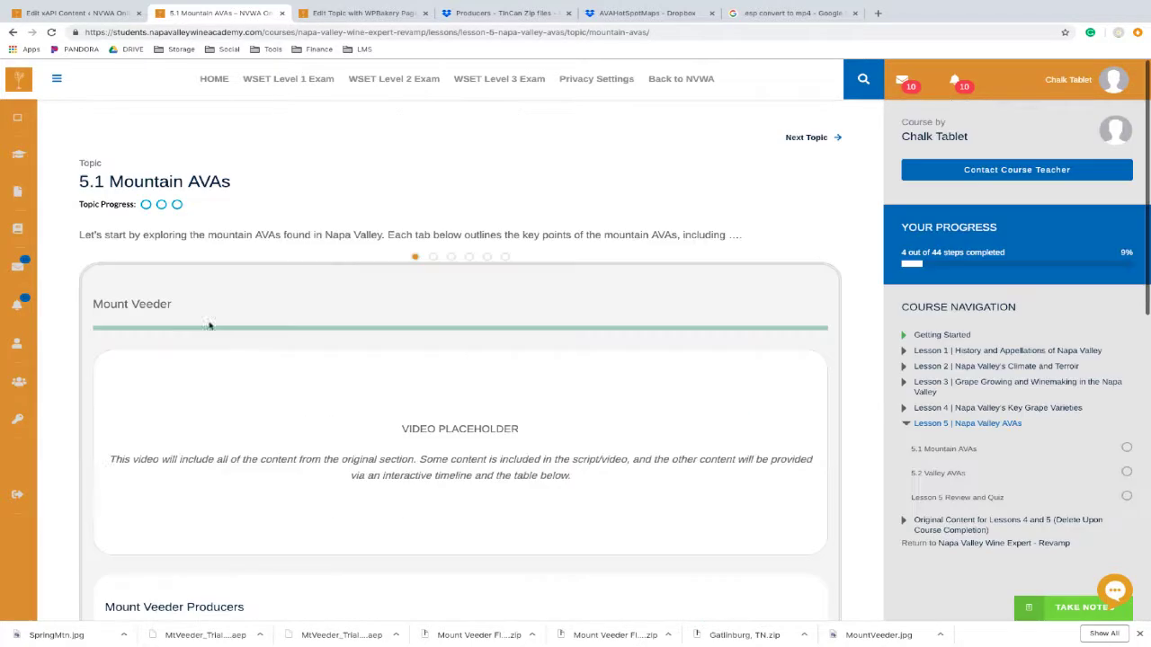
pyautogui.scroll(-3, 315, 501)
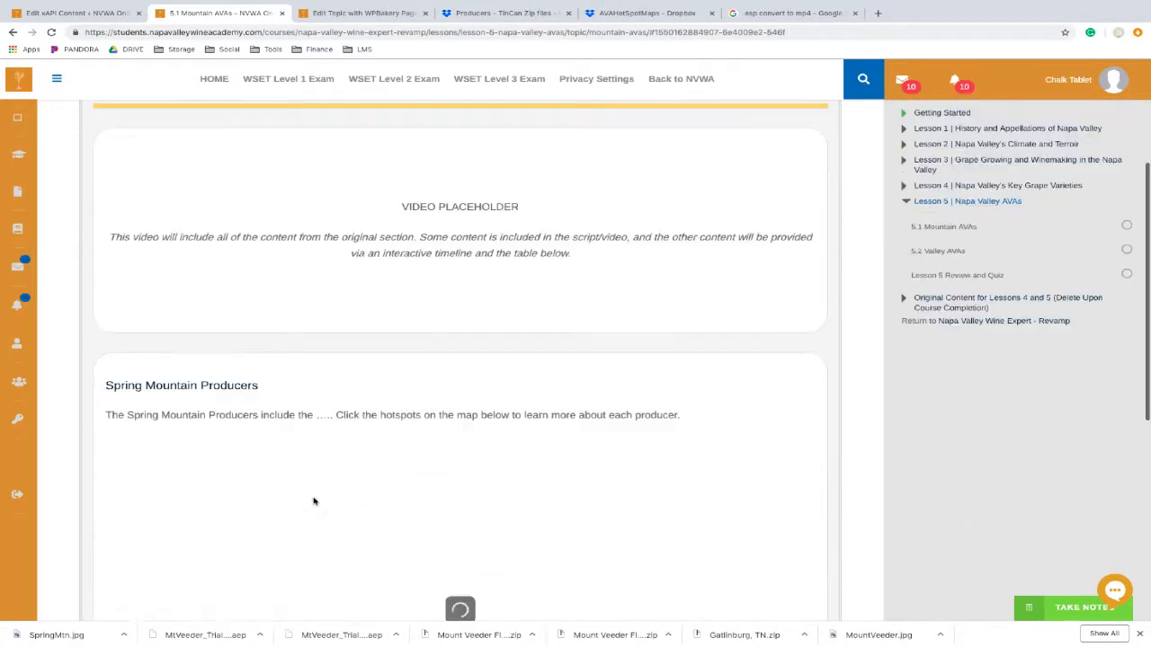
pyautogui.scroll(-1, 323, 473)
pyautogui.scroll(-1, 325, 474)
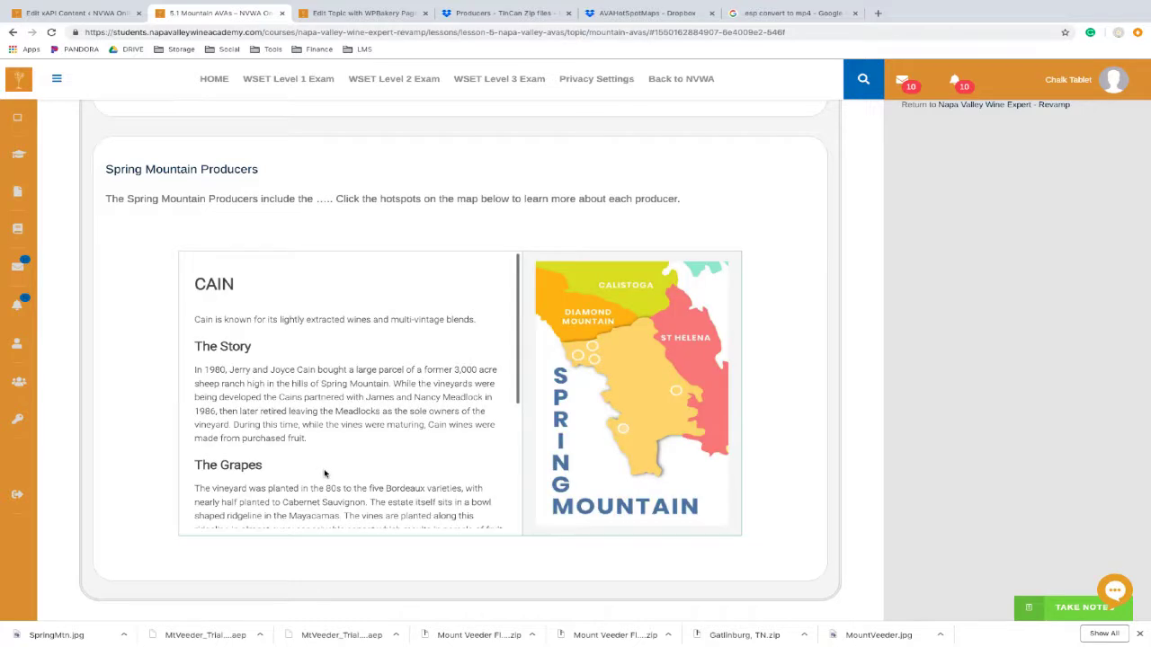
pyautogui.click(580, 360)
pyautogui.click(595, 348)
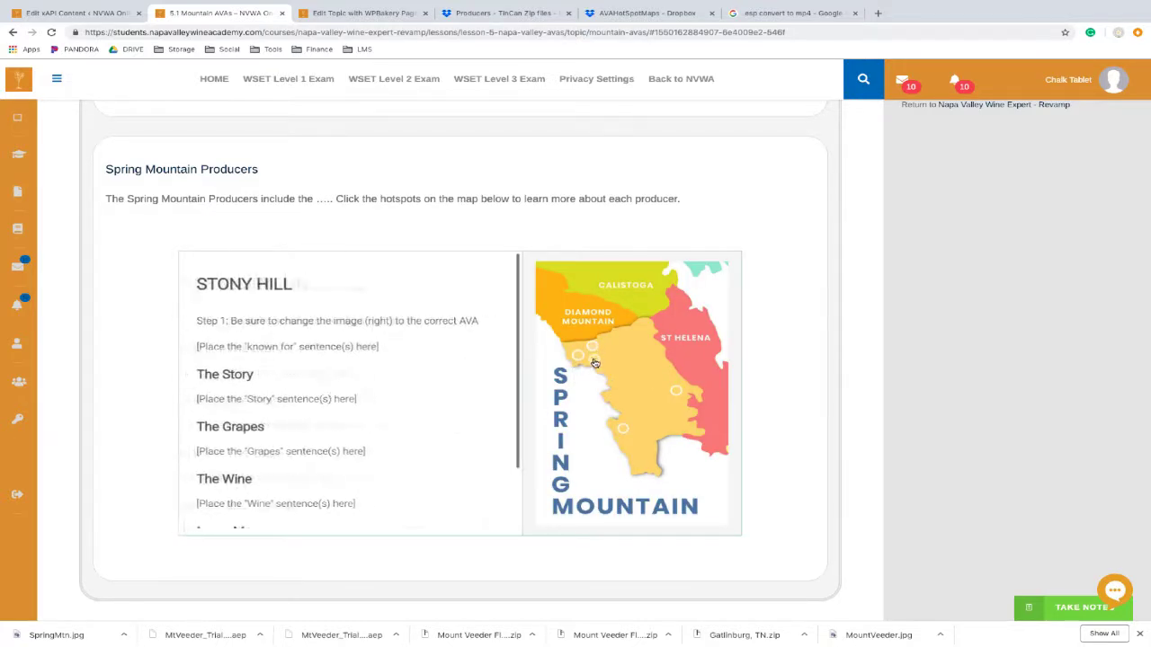
pyautogui.click(594, 363)
pyautogui.click(626, 429)
pyautogui.click(675, 392)
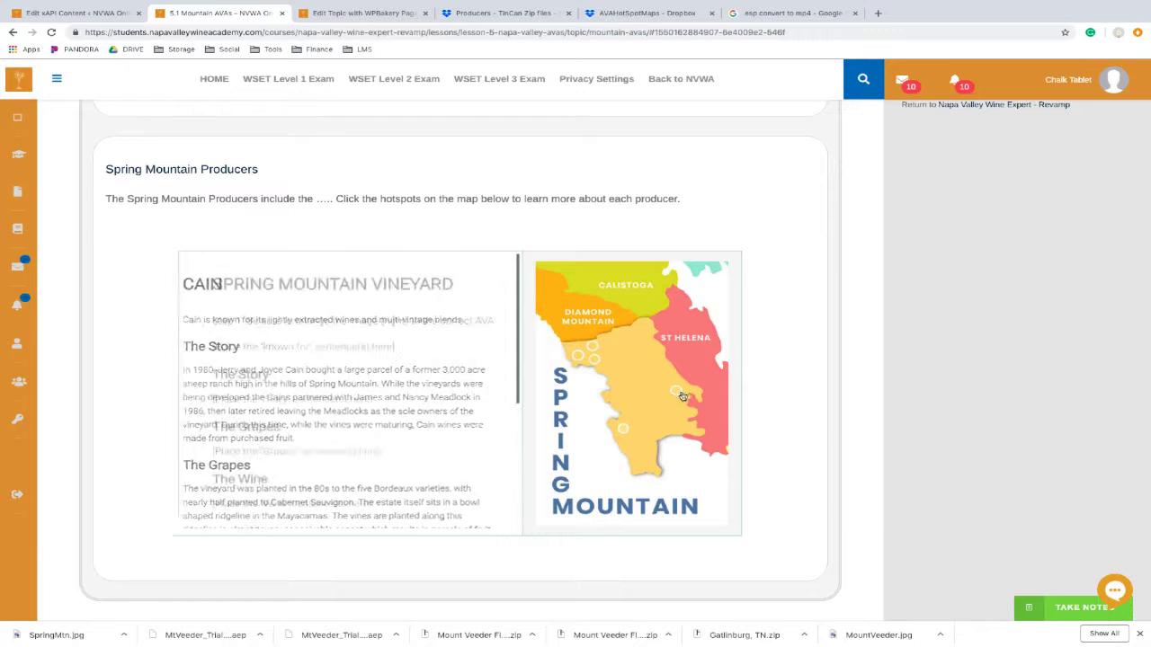